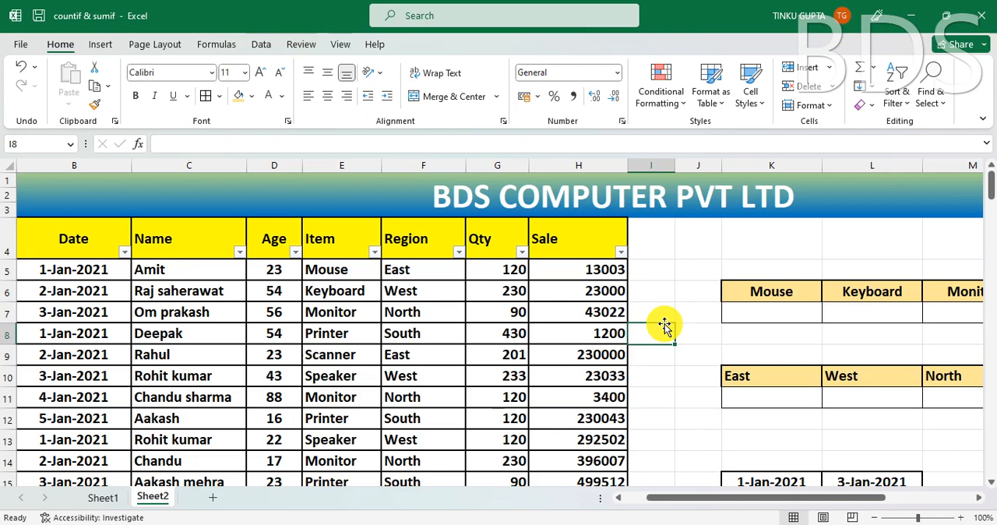
- Switch to Sheet1 and look over its sumif & countif heading and the empty report area
click(105, 499)
click(610, 424)
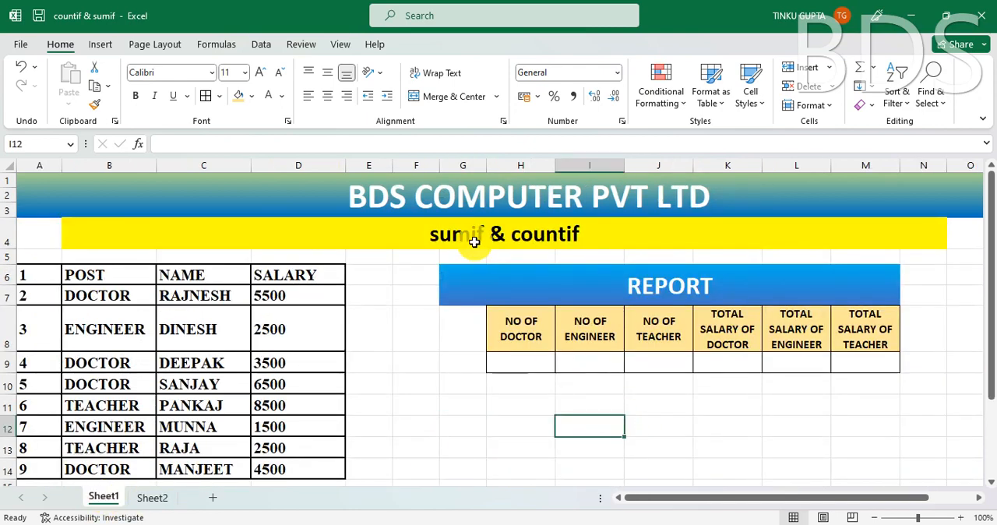
click(566, 239)
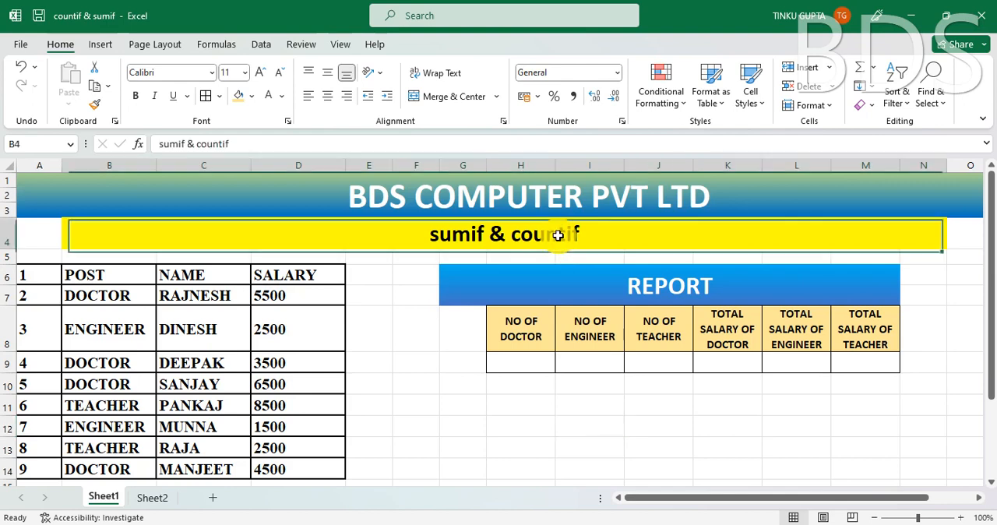
click(445, 361)
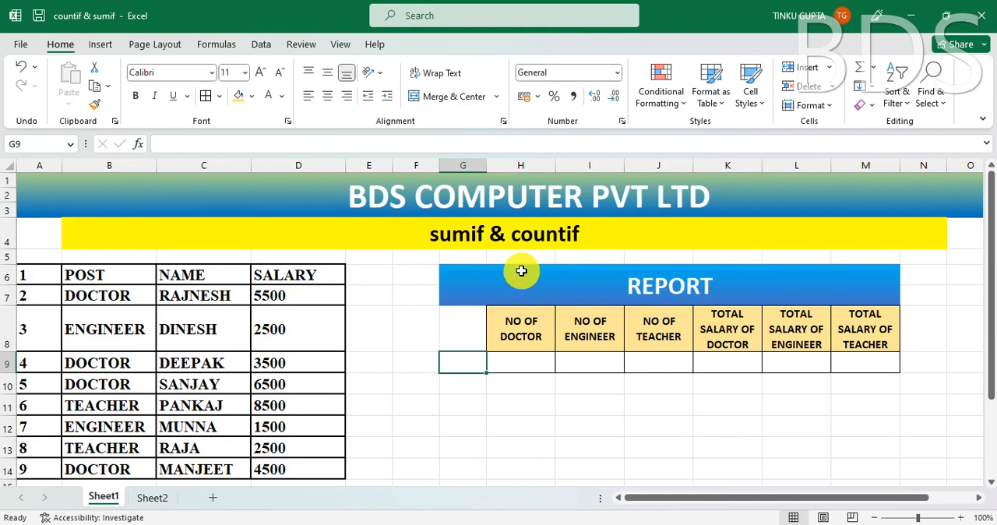
click(549, 242)
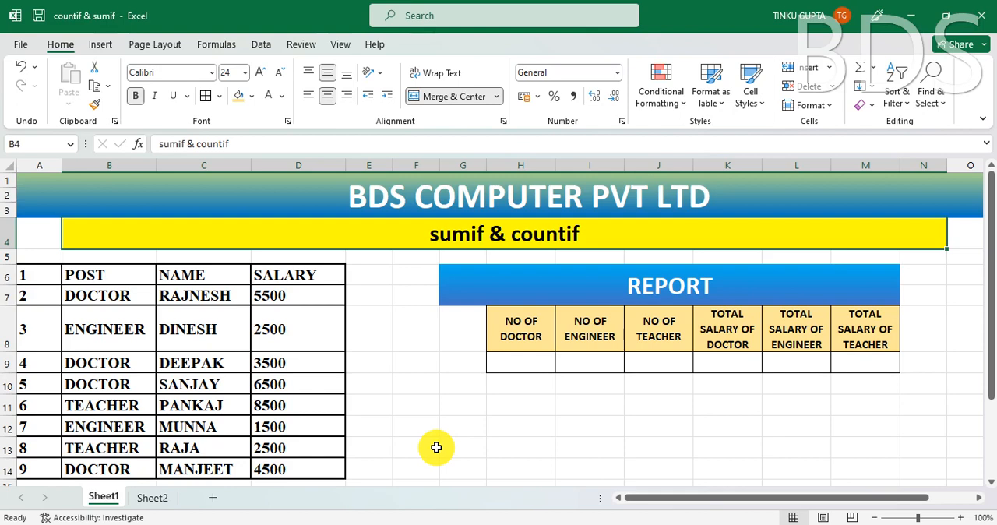
click(430, 349)
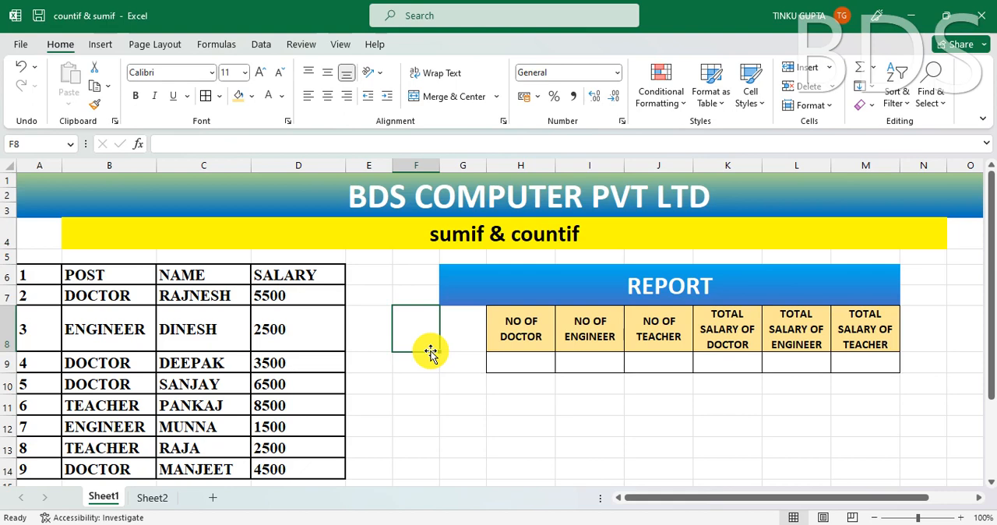
click(556, 238)
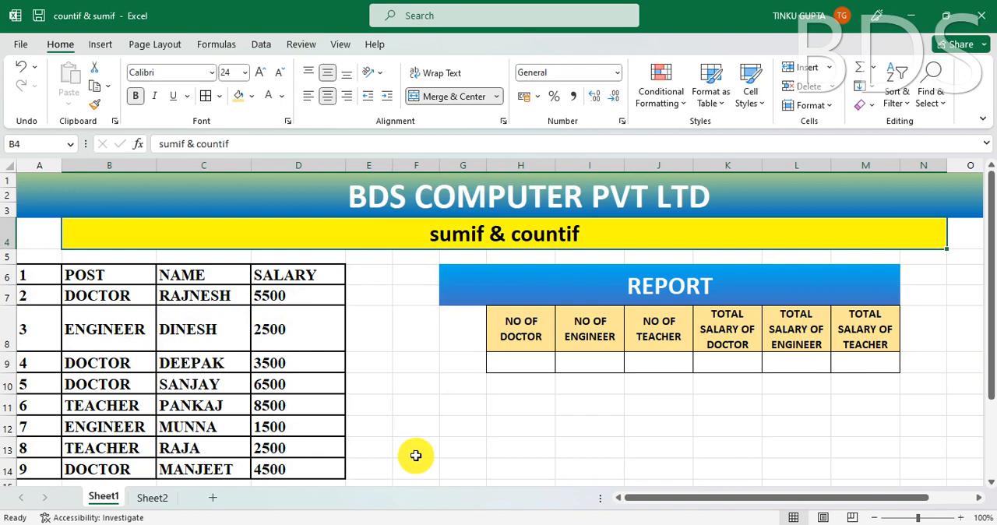
- Zoom in on the employee table and examine the entries in its POST column
ctrl+scroll(416, 456, up, 4)
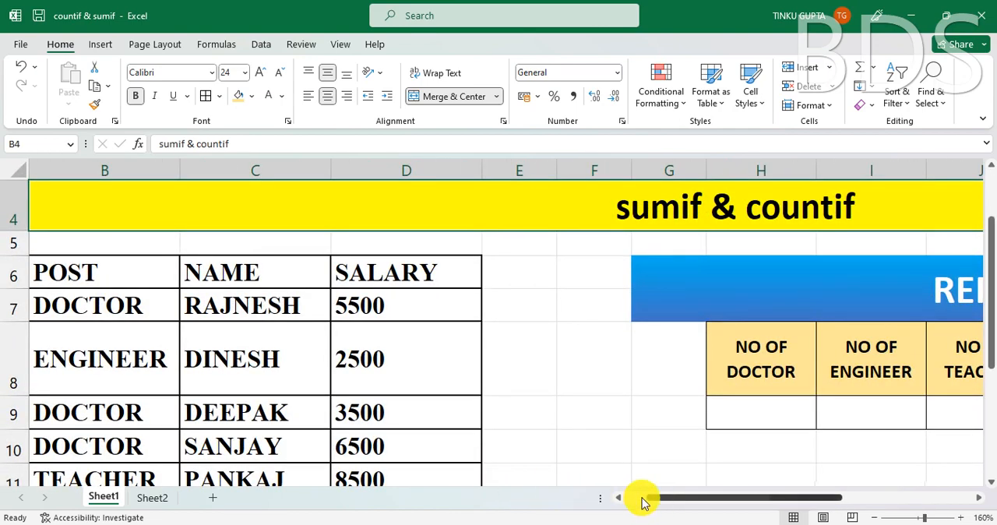
drag(641, 502, 612, 500)
scroll(416, 387, down, 3)
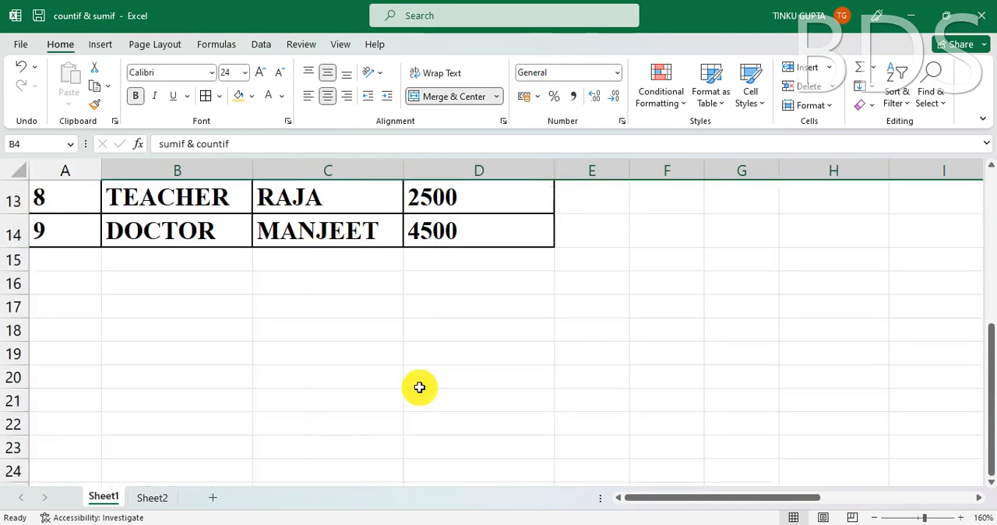
scroll(419, 387, up, 4)
click(135, 350)
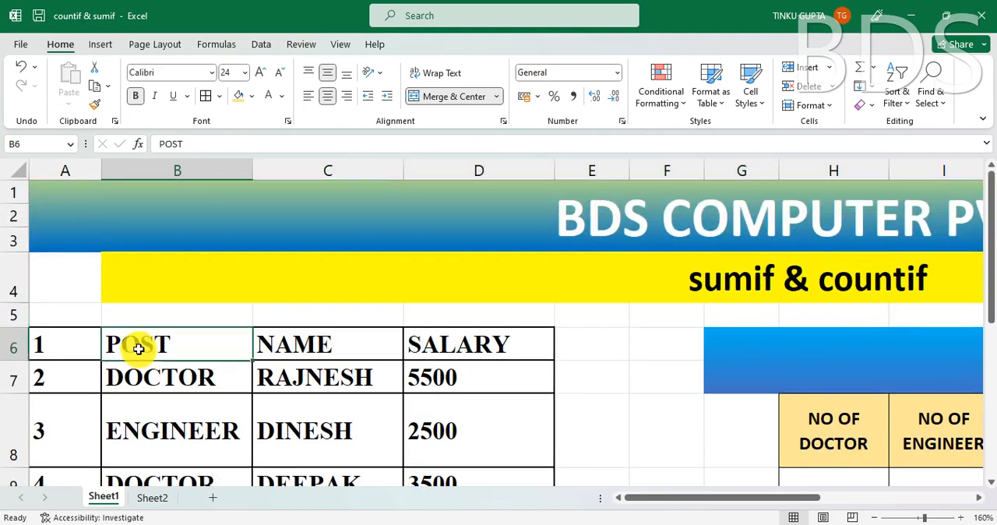
click(167, 386)
click(180, 427)
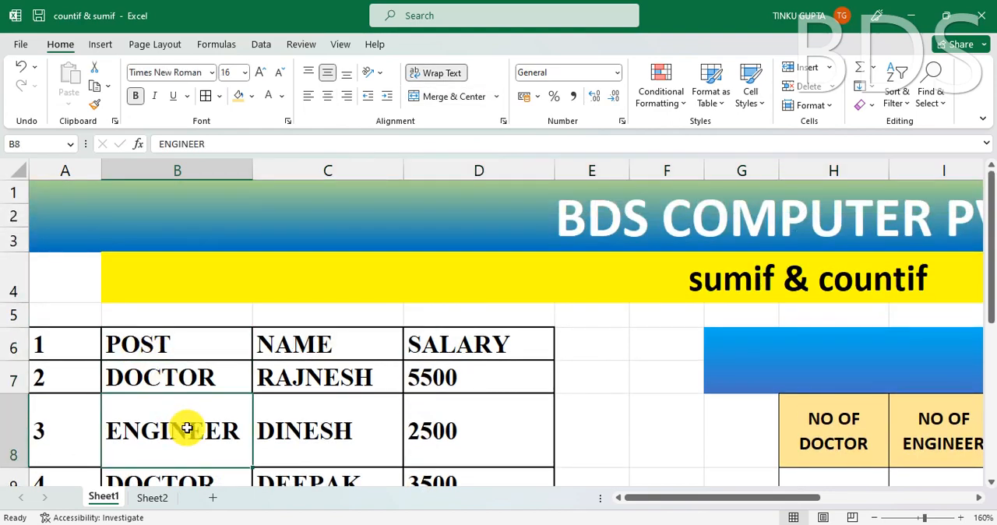
scroll(187, 428, down, 2)
click(242, 345)
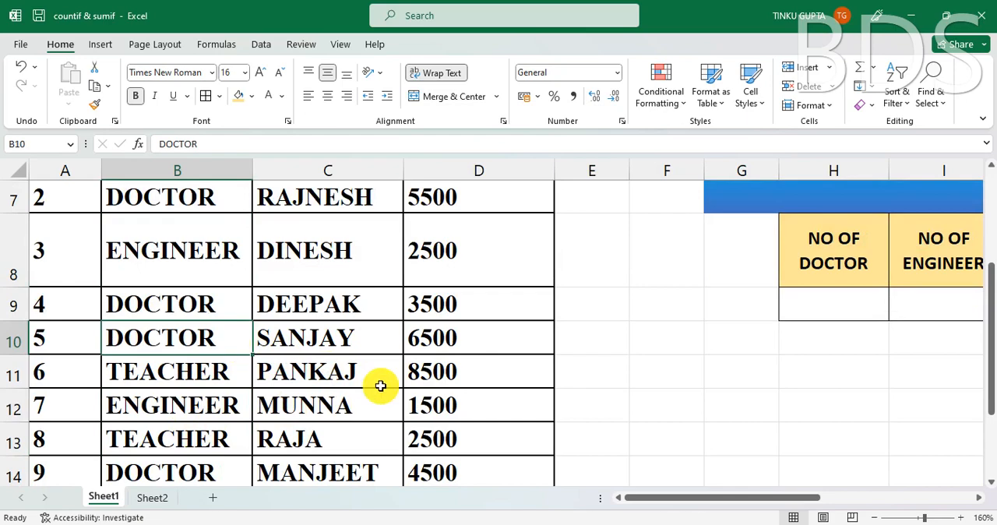
scroll(380, 385, up, 2)
scroll(380, 386, down, 3)
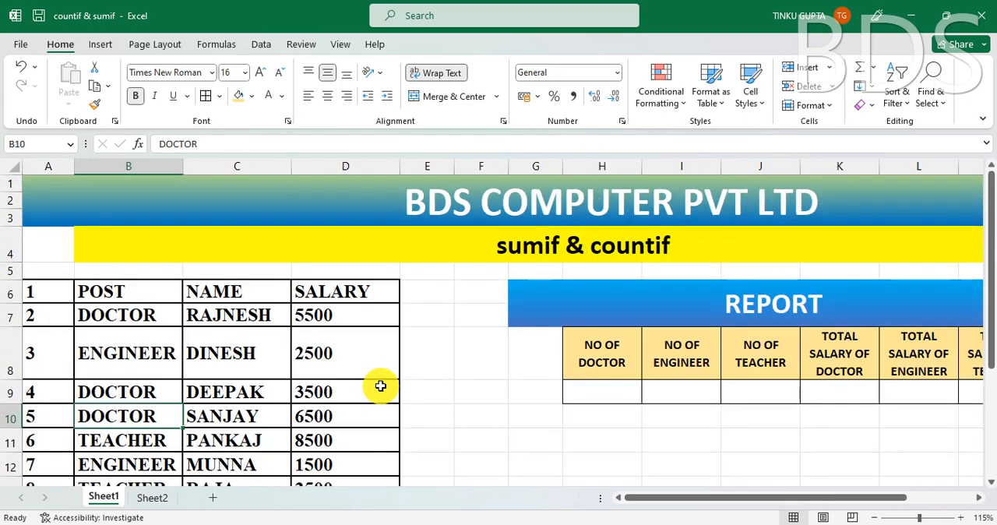
- Examine the NAME and SALARY columns of the employee table
click(230, 289)
click(351, 290)
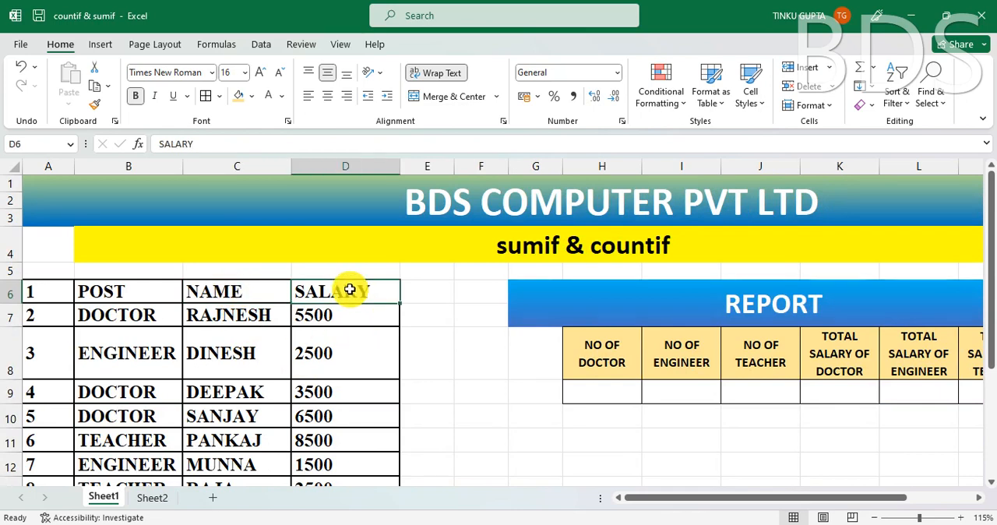
click(351, 356)
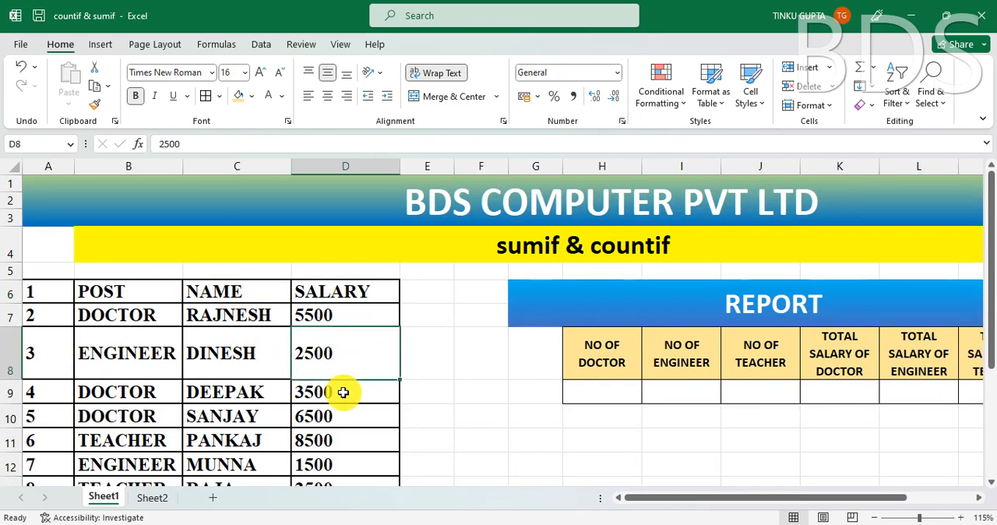
click(346, 392)
click(361, 424)
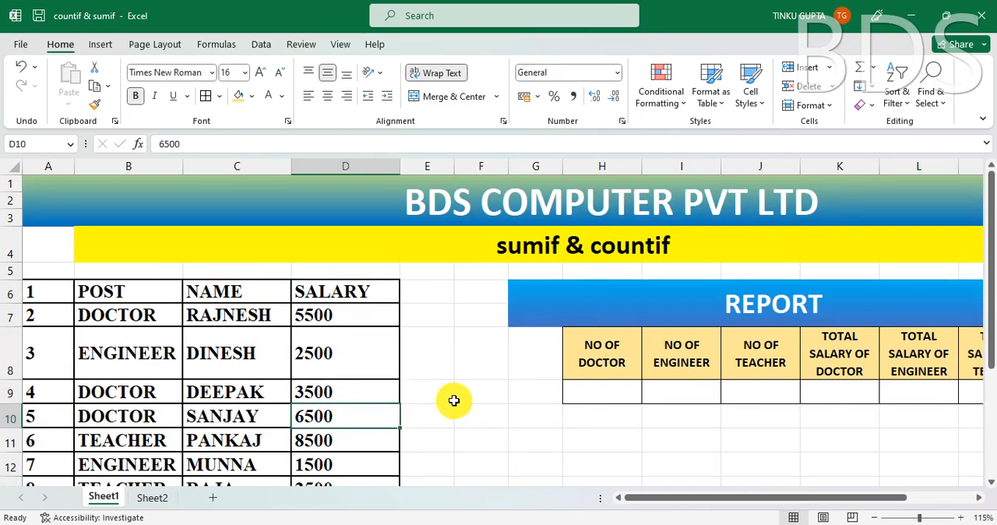
scroll(452, 401, down, 3)
scroll(452, 401, up, 3)
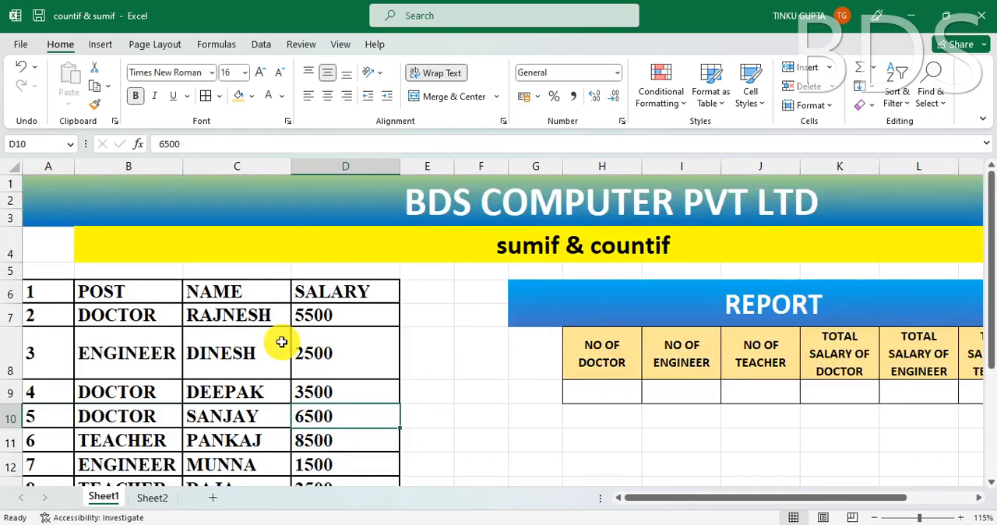
- Compare the report's doctor, engineer and teacher count fields with the POST entries in the employee table
click(114, 295)
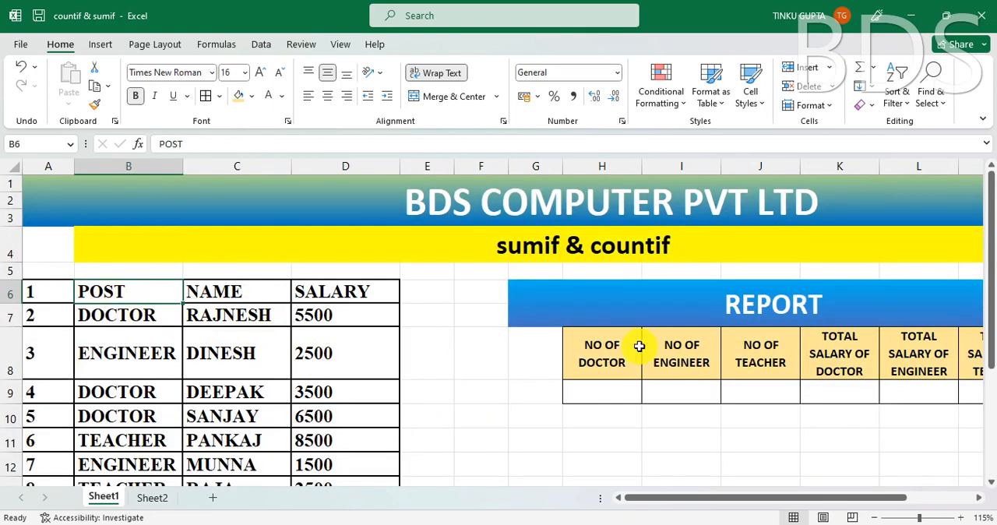
click(777, 306)
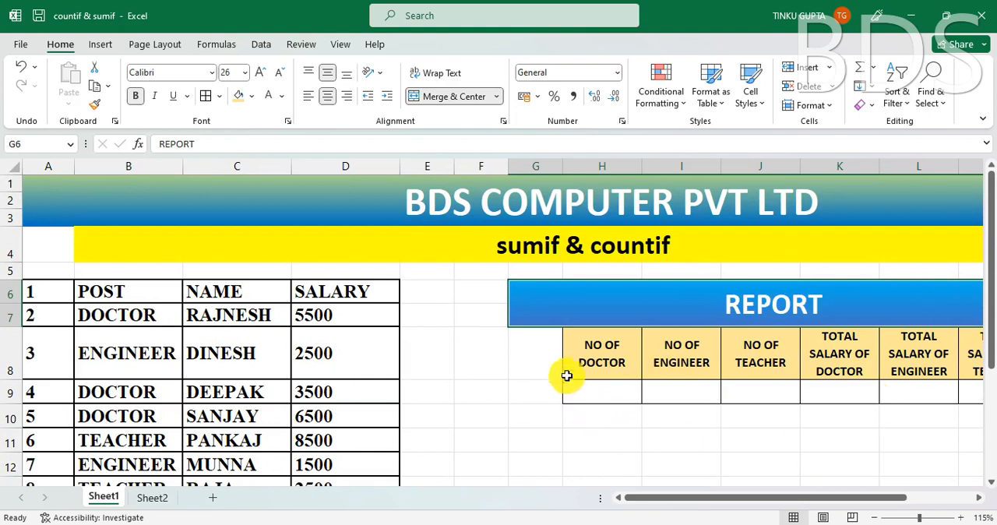
click(616, 345)
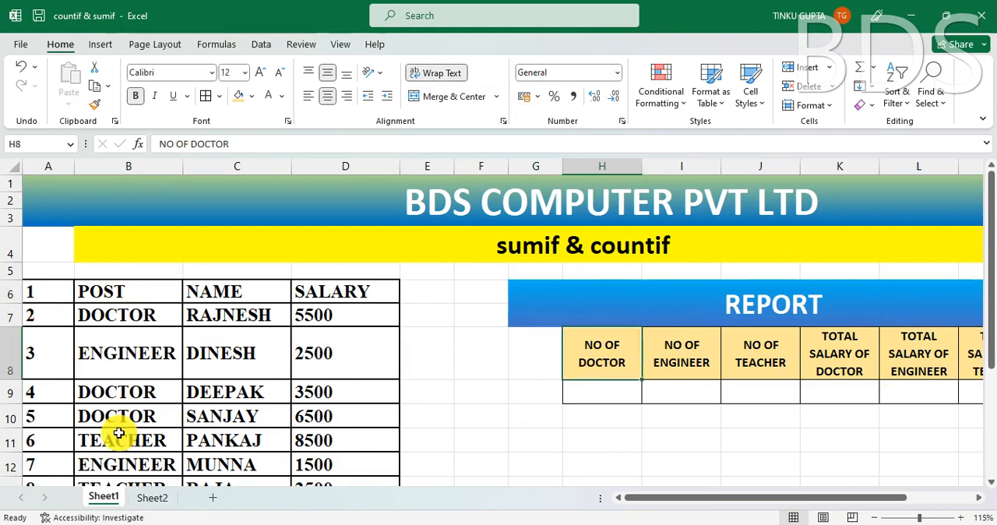
click(598, 391)
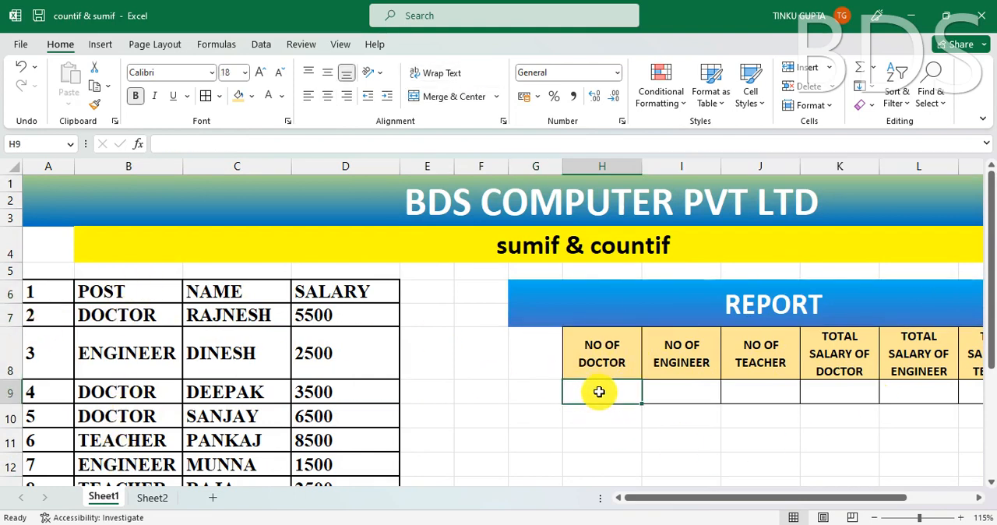
click(679, 394)
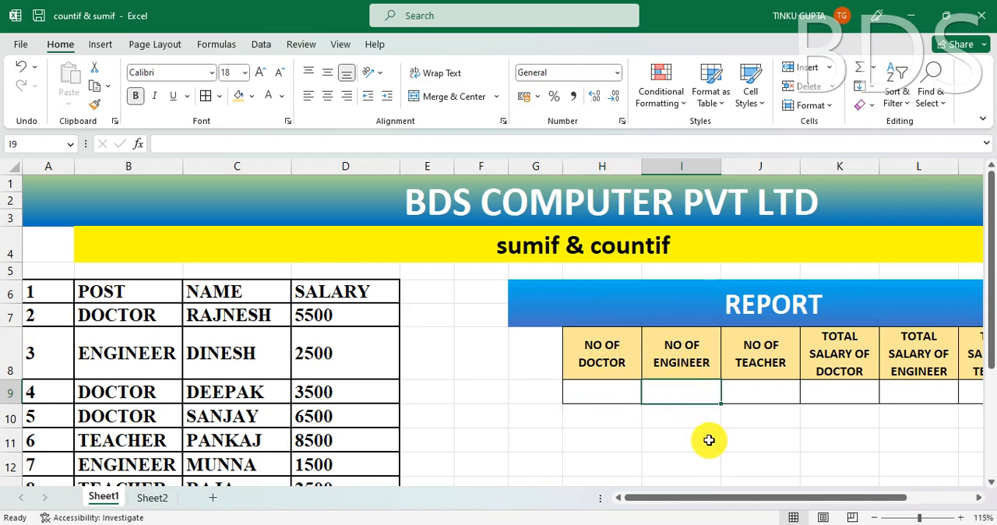
click(763, 393)
click(403, 343)
scroll(68, 341, down, 2)
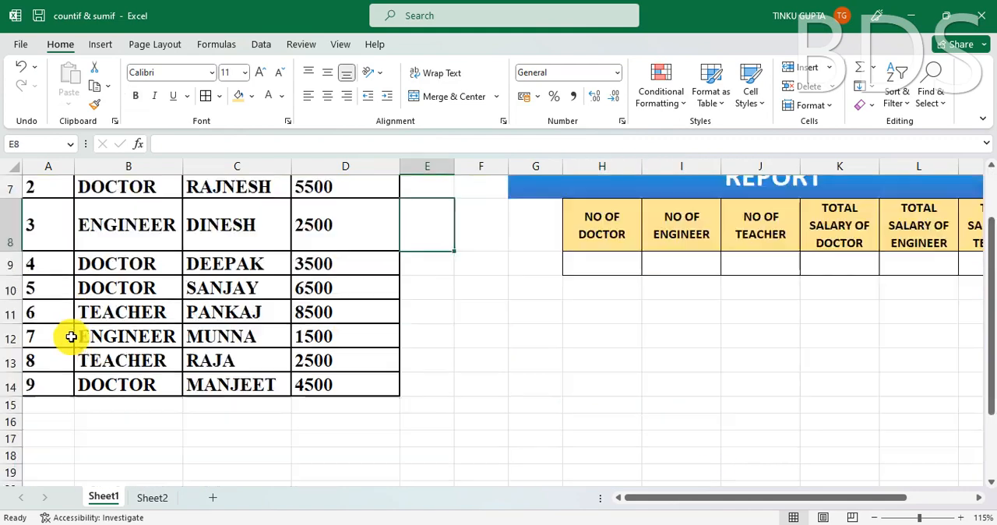
click(53, 378)
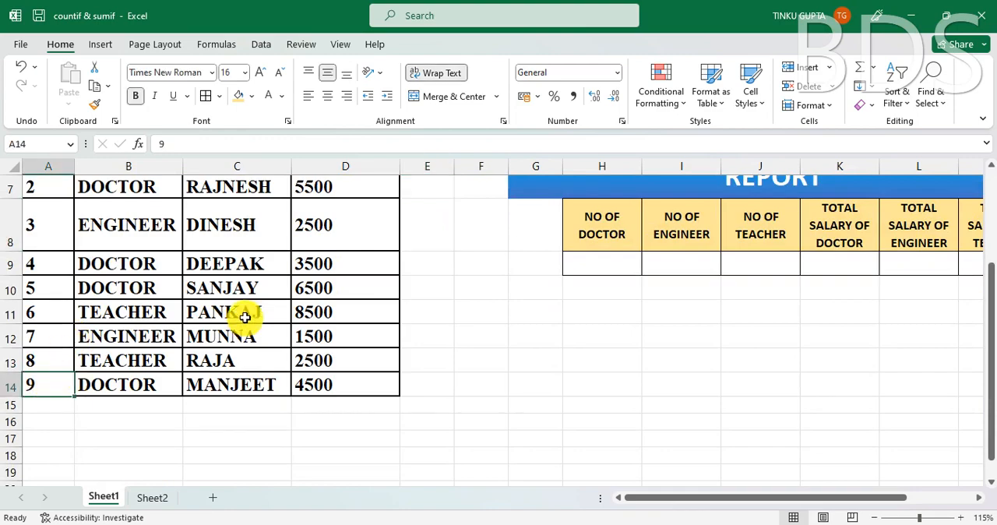
scroll(245, 317, up, 2)
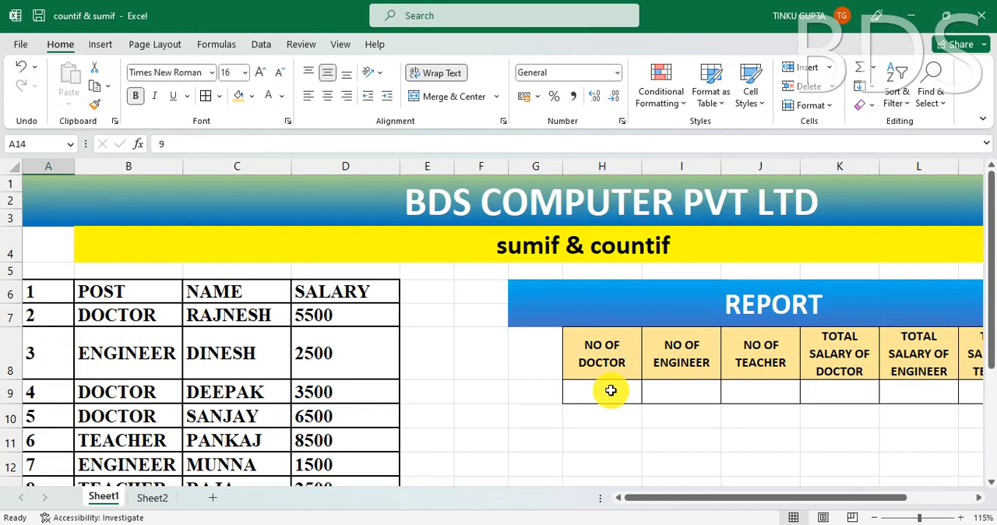
click(157, 386)
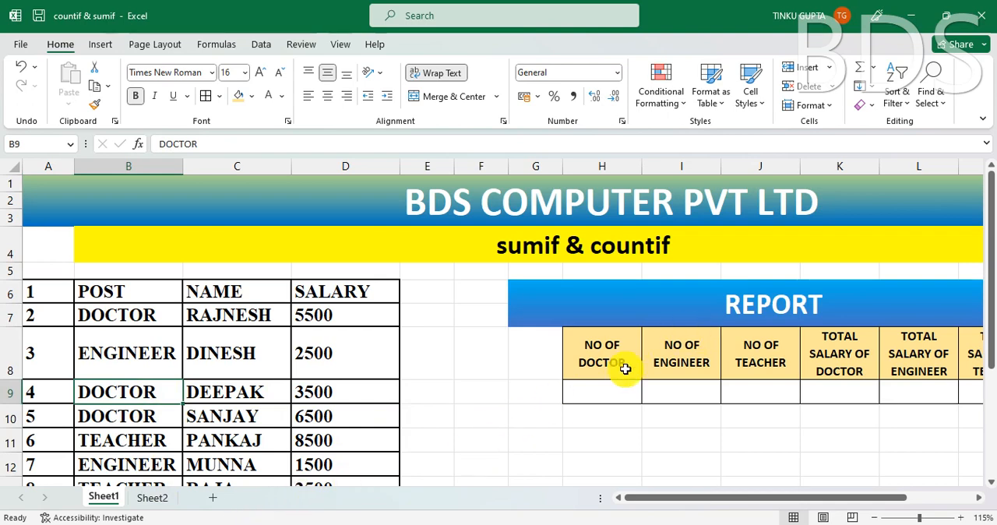
- Start a COUNTIF formula in the NO OF DOCTOR cell H9 with the POST column B6:B14 as its range
click(608, 393)
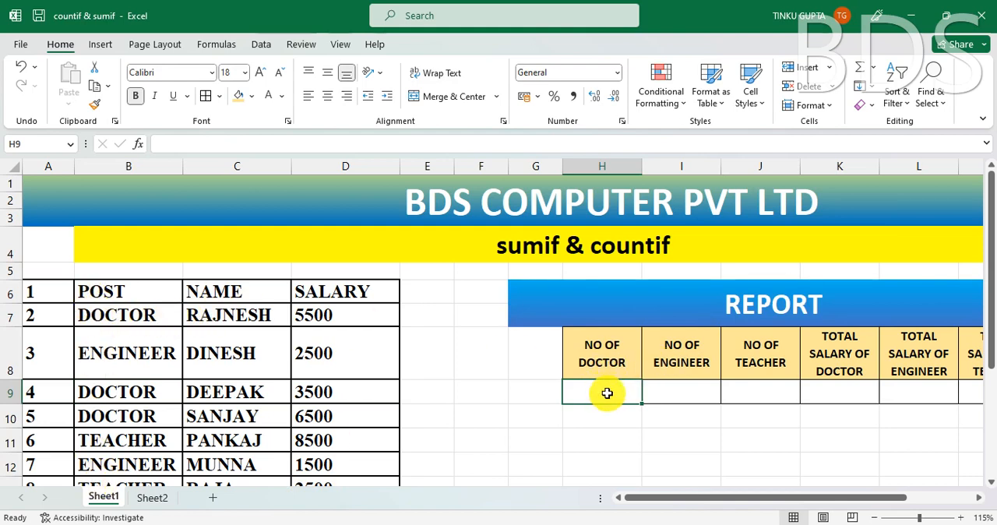
click(540, 246)
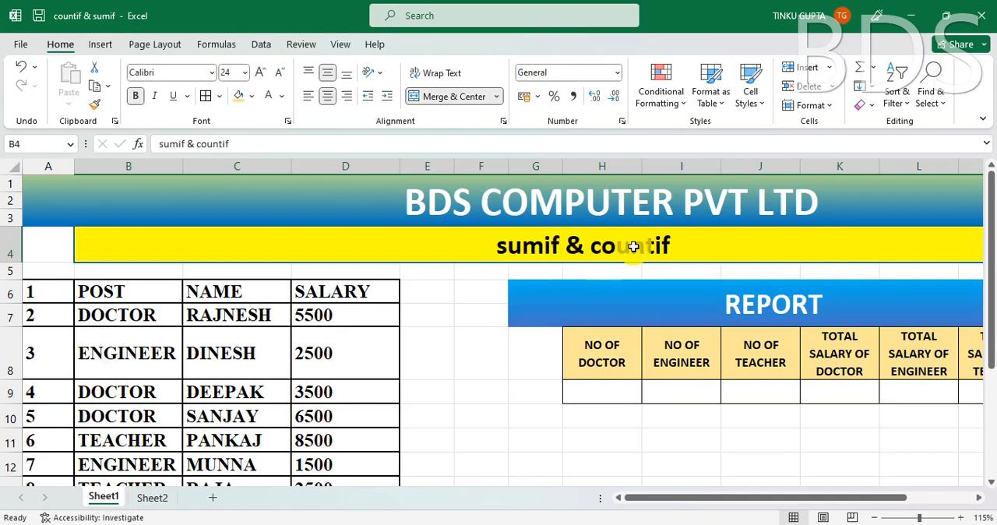
click(598, 393)
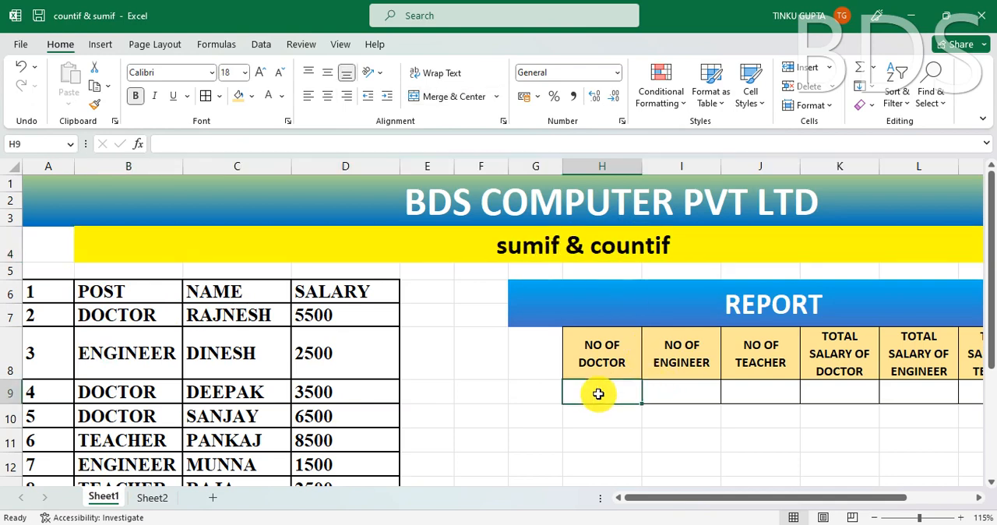
text(=)
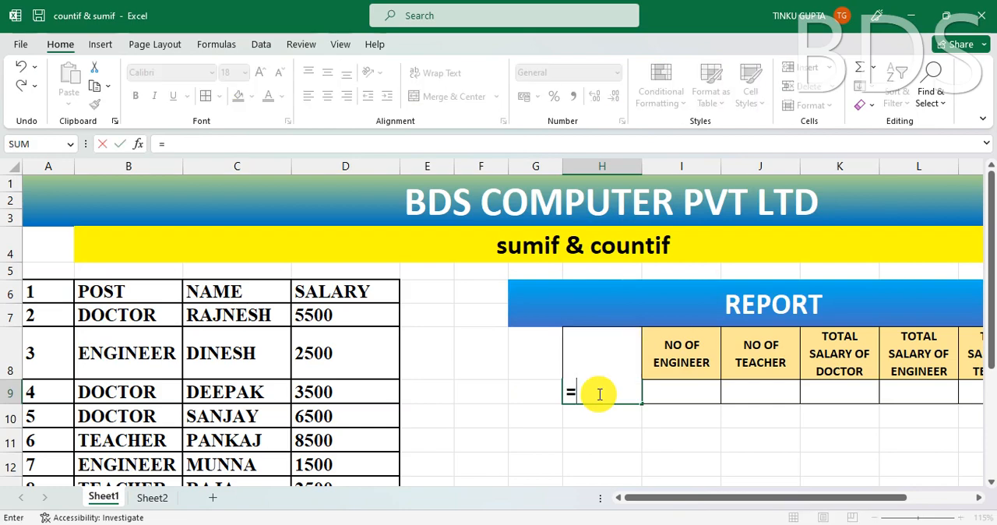
text(COUN)
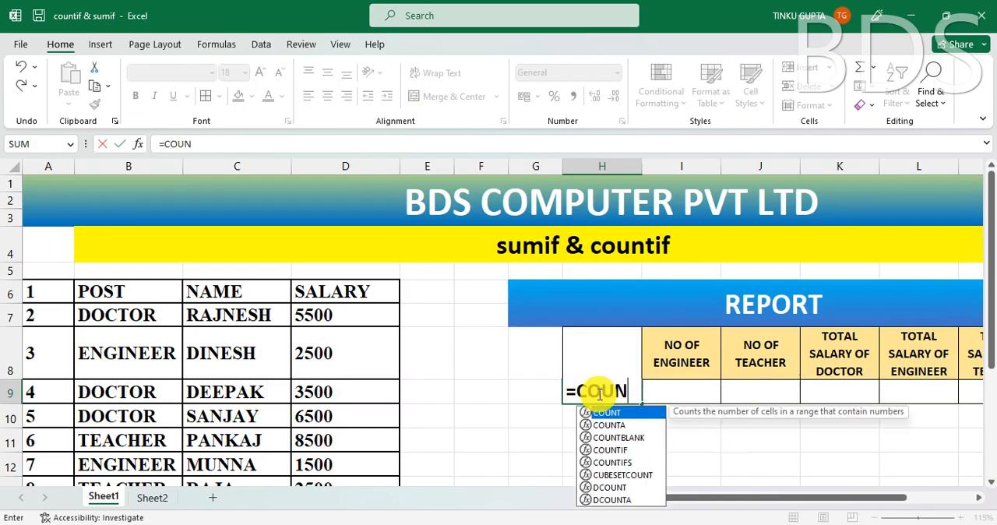
text(TIF)
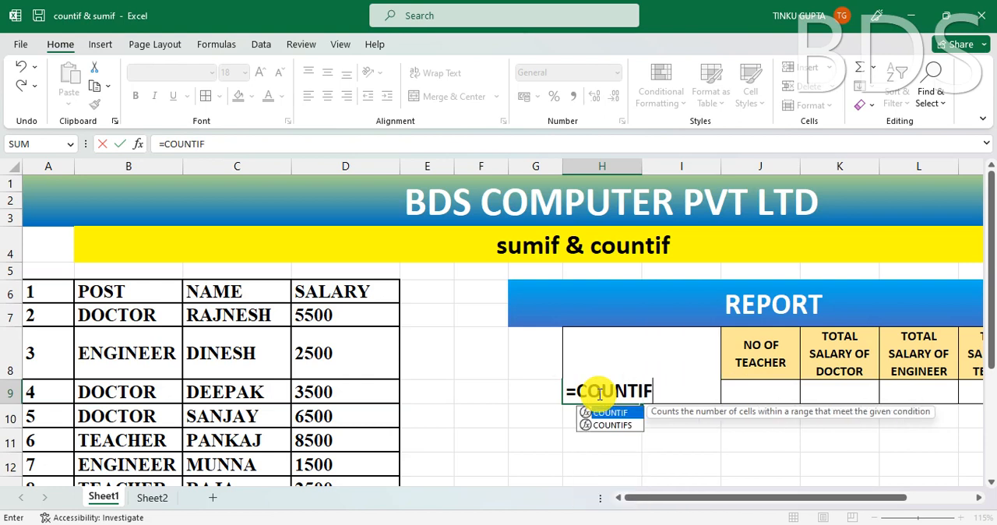
text(()
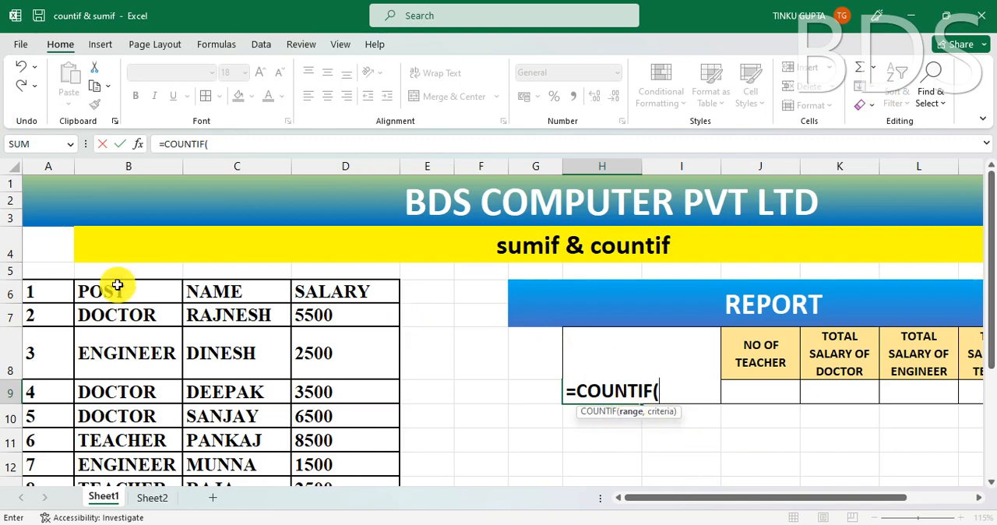
drag(127, 291, 145, 422)
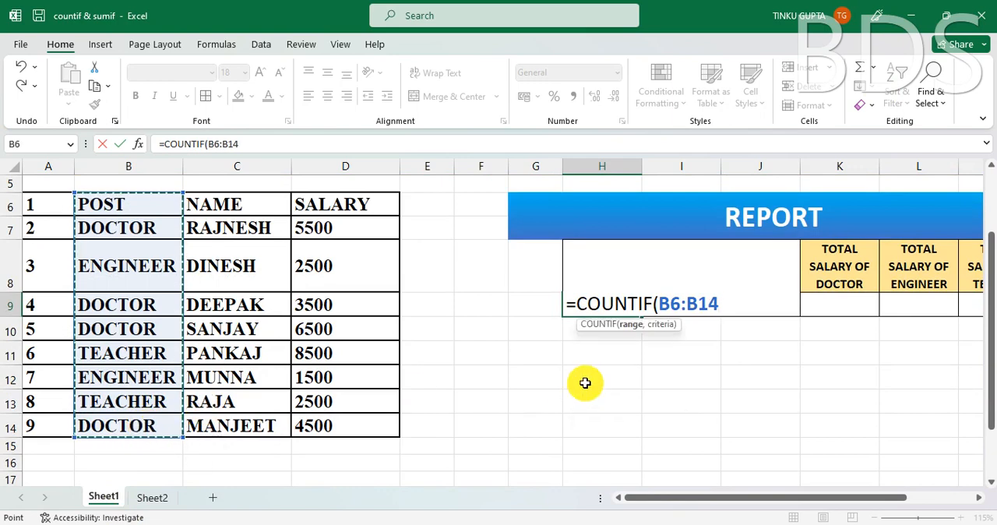
- Complete the COUNTIF formula in H9 with the criterion "DOCTOR" and enter it
text(,)
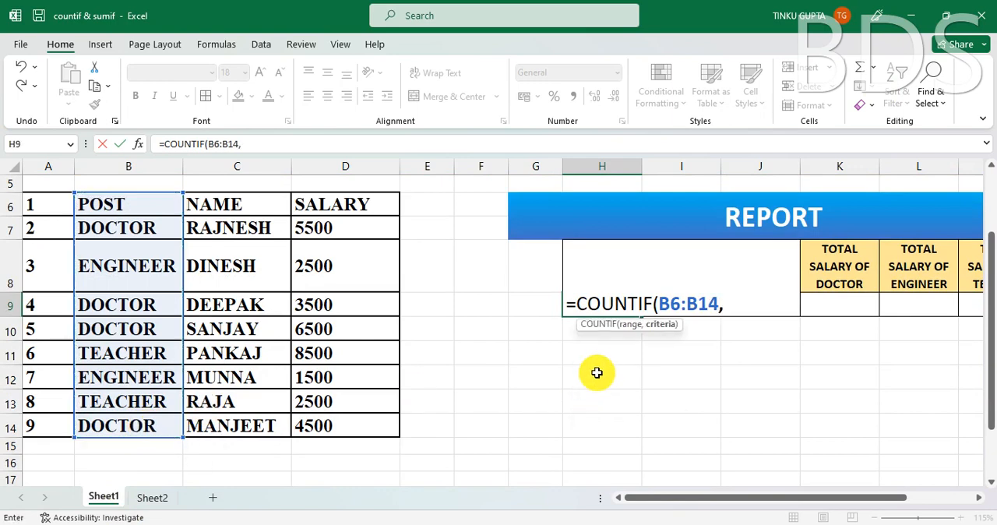
drag(990, 343, 990, 274)
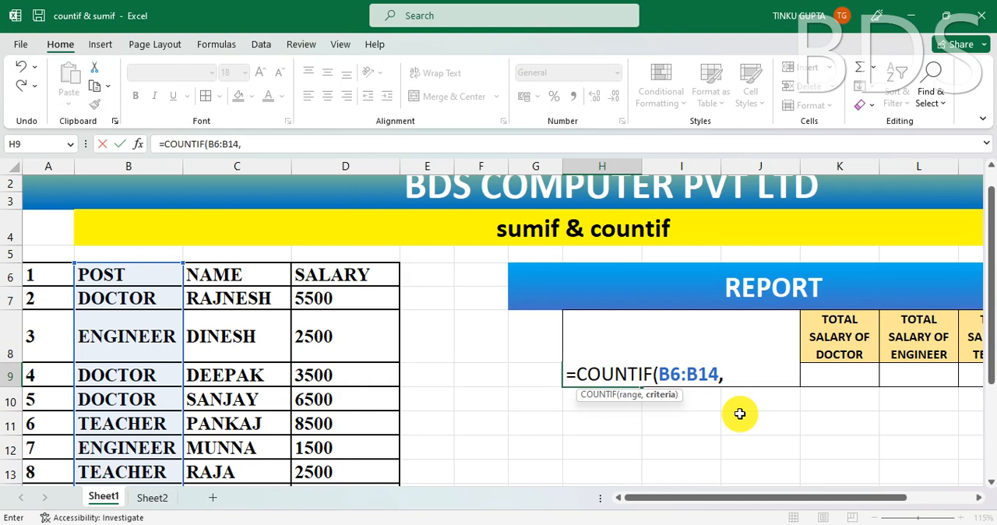
text(")
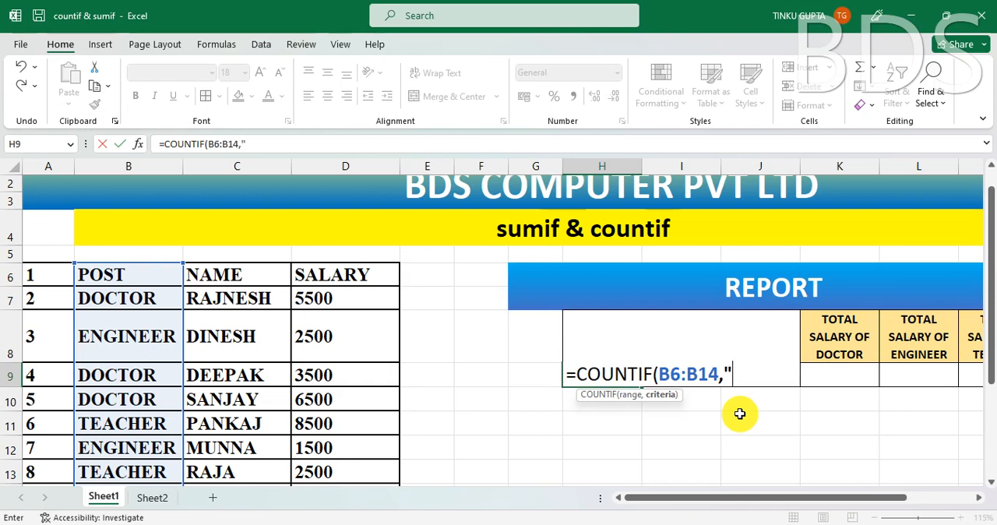
text(DOCTOR)
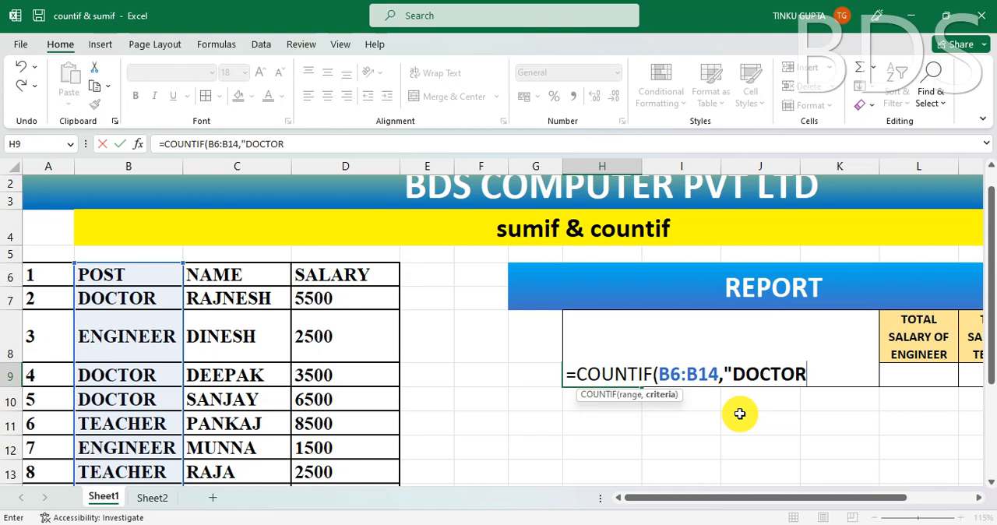
text("))
key(Return)
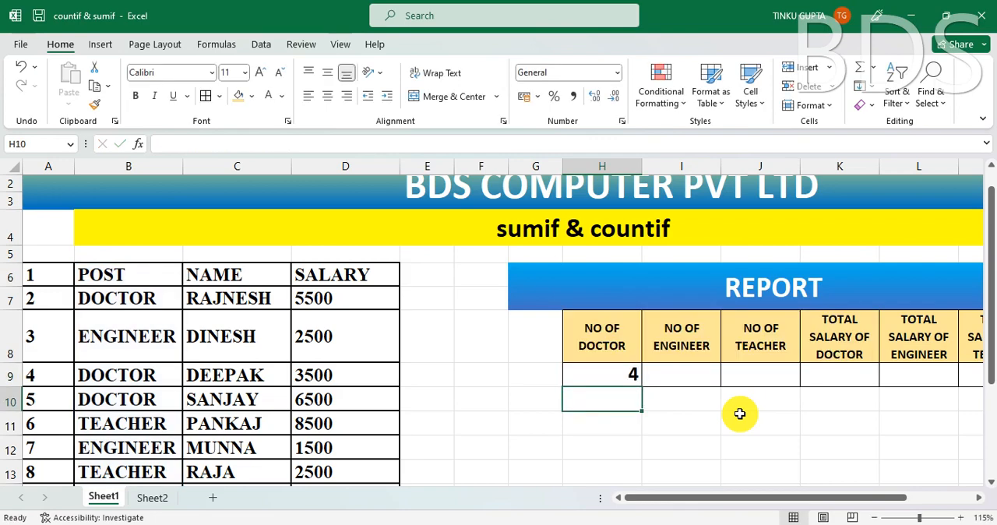
- Add a trailing space to the DOCTOR entry in B7 and check its effect on the NO OF DOCTOR count
click(623, 381)
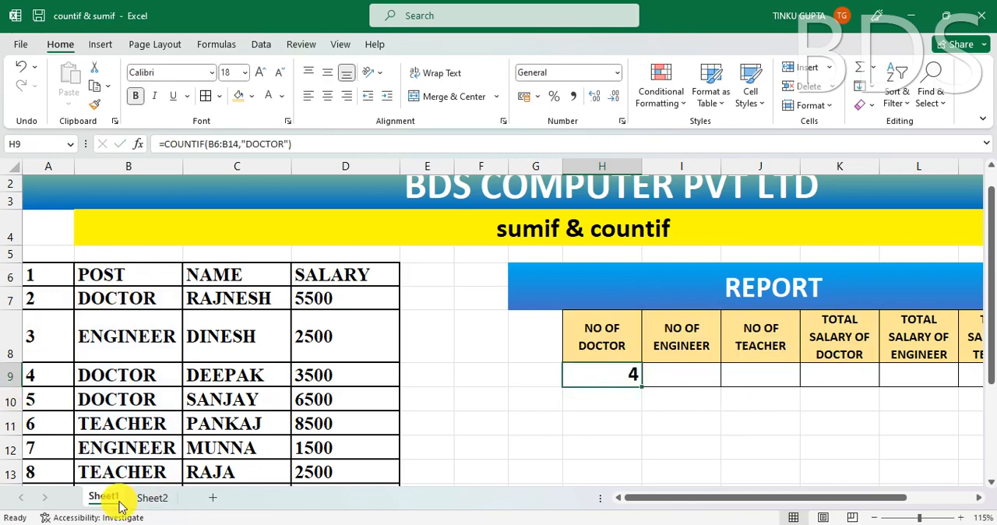
click(133, 298)
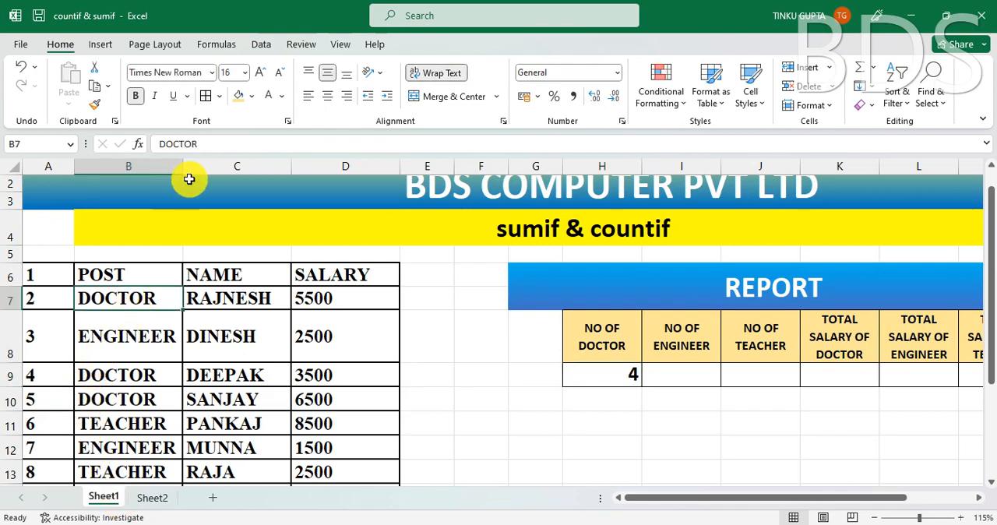
click(221, 143)
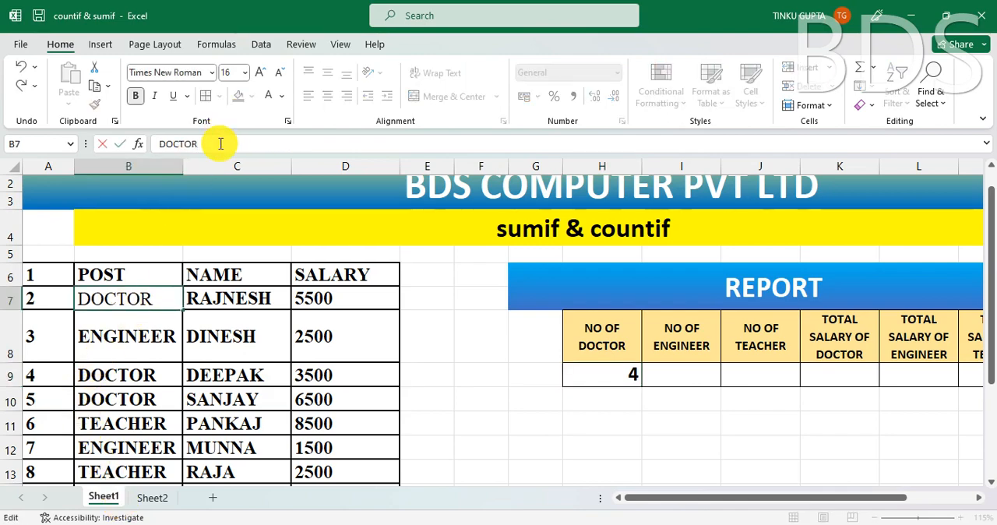
key(Return)
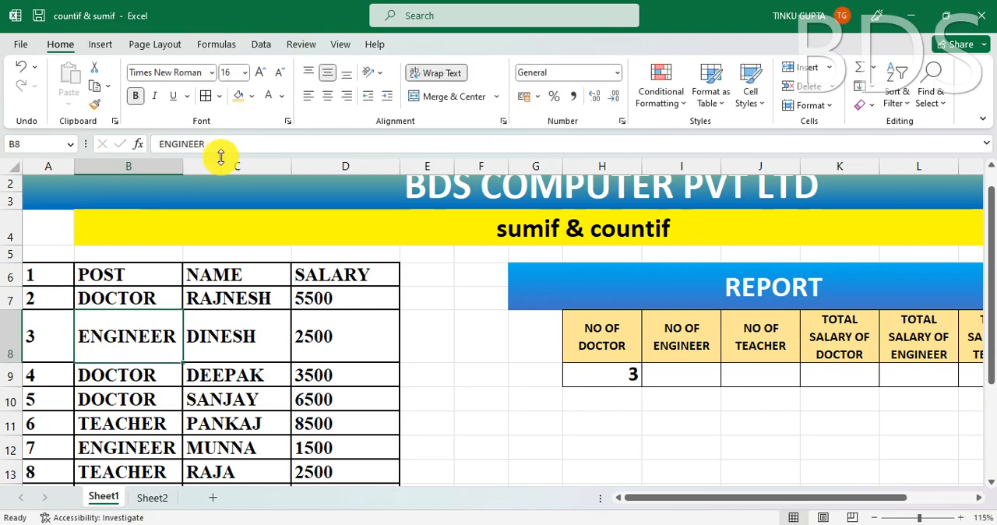
click(621, 374)
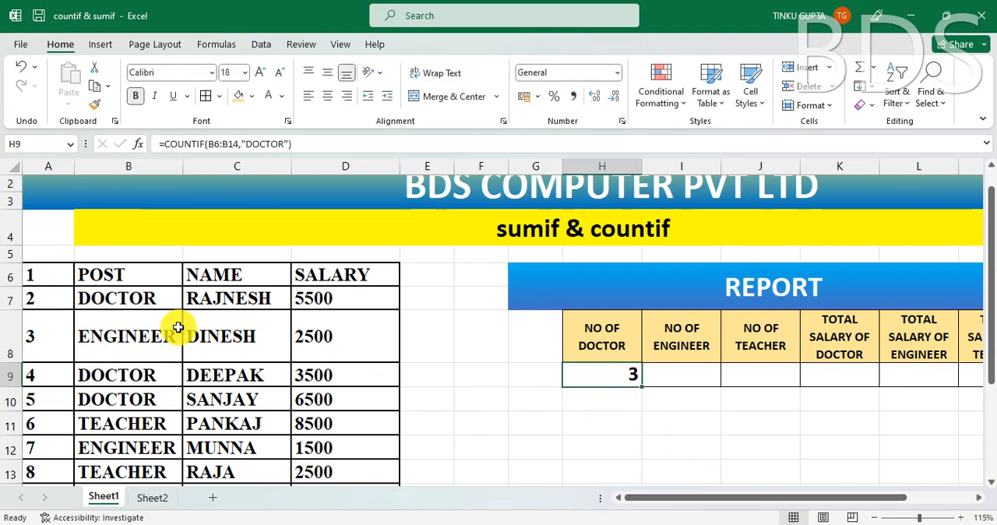
click(131, 298)
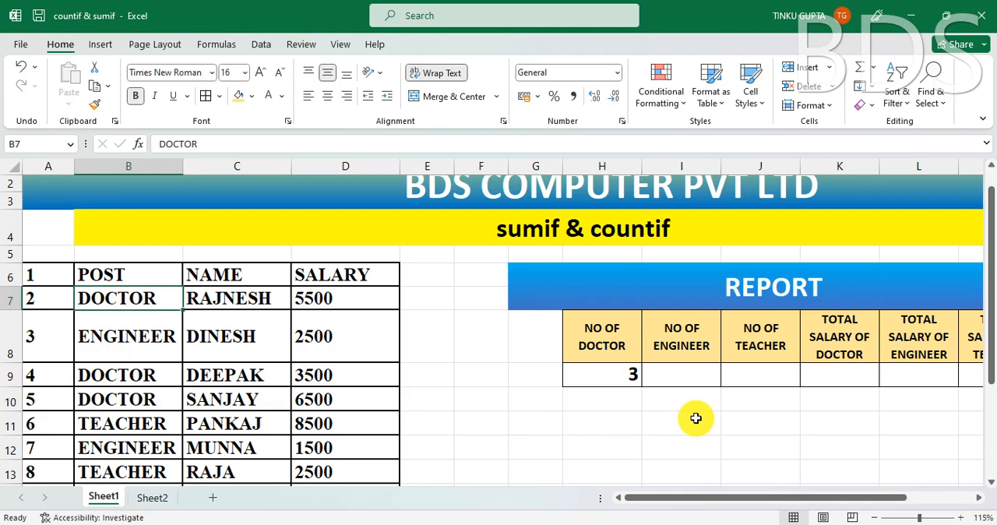
- Change the criterion in the H9 COUNTIF formula to "*DOCTOR*" by adding an asterisk wildcard on both sides of the word
click(627, 378)
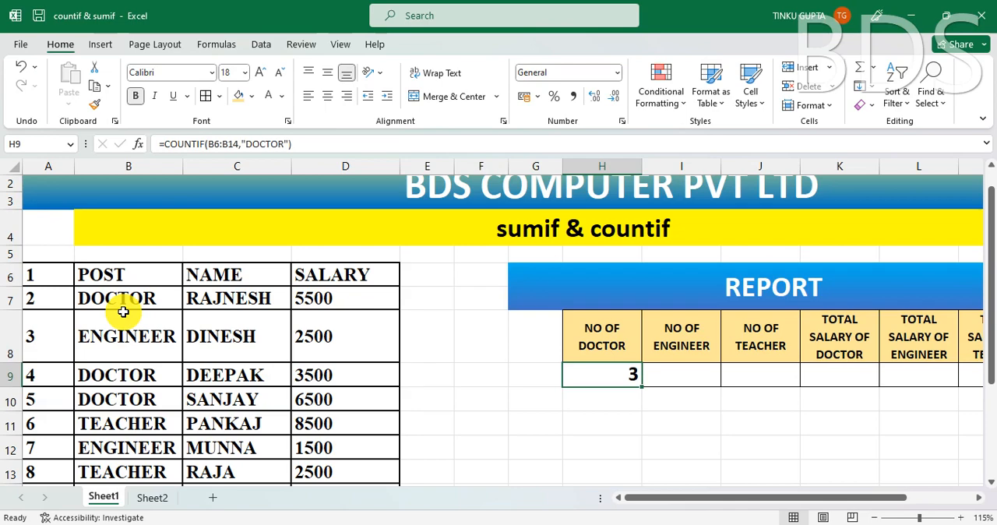
double_click(628, 379)
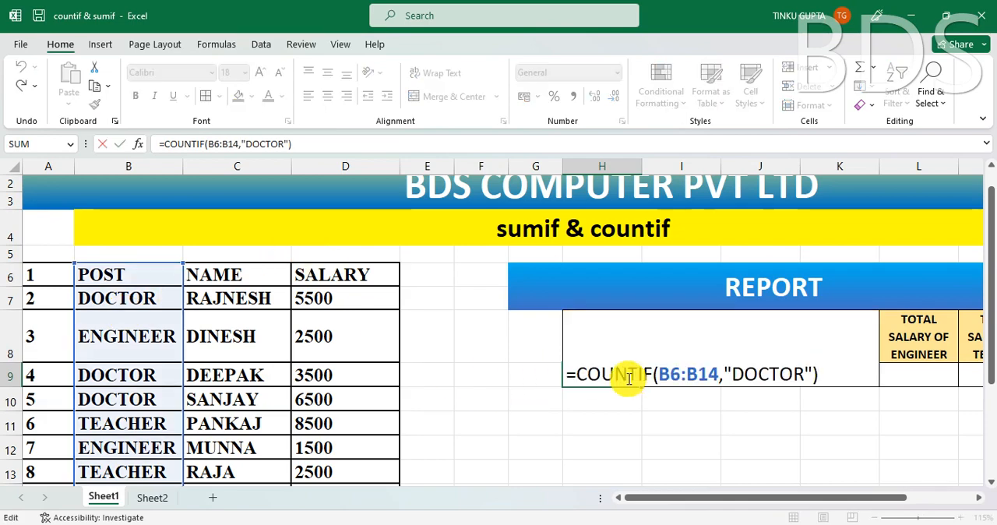
click(730, 373)
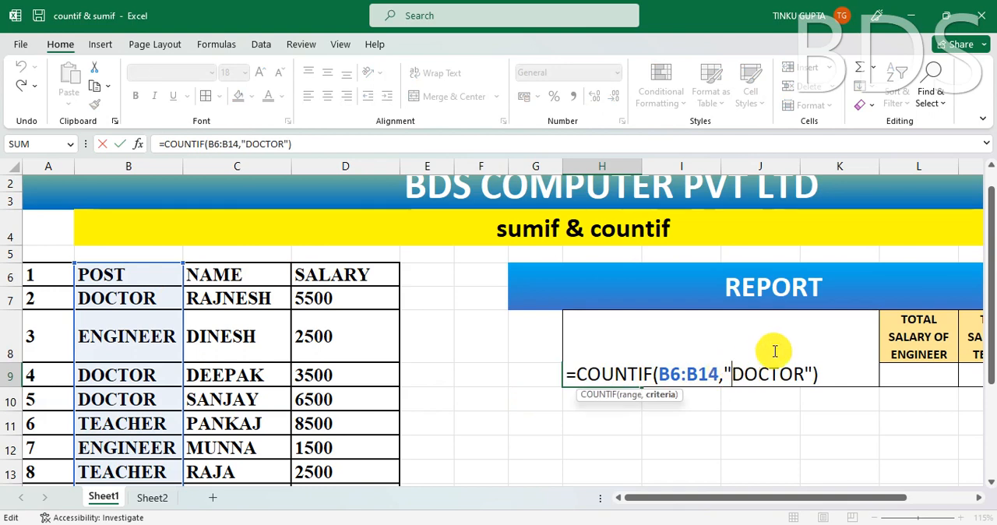
text(*)
click(816, 375)
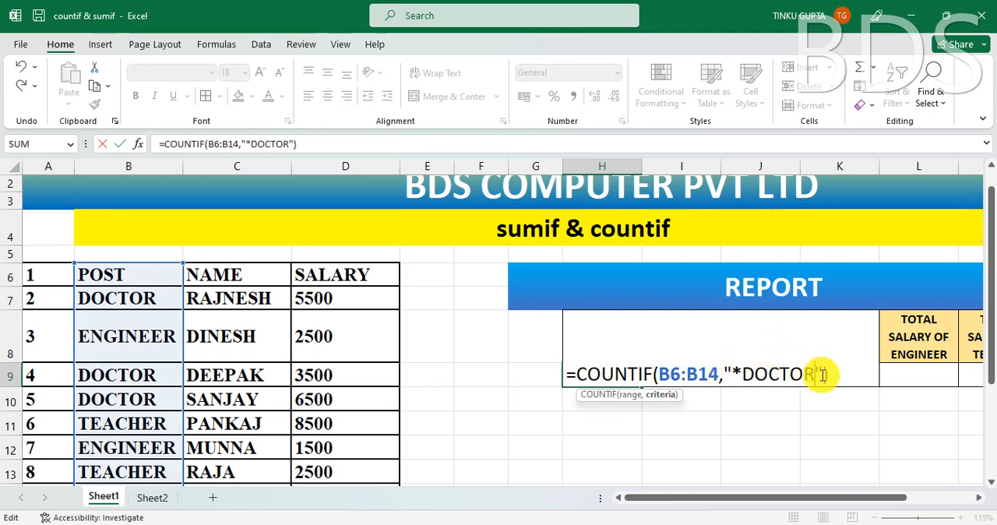
text(*)
key(Return)
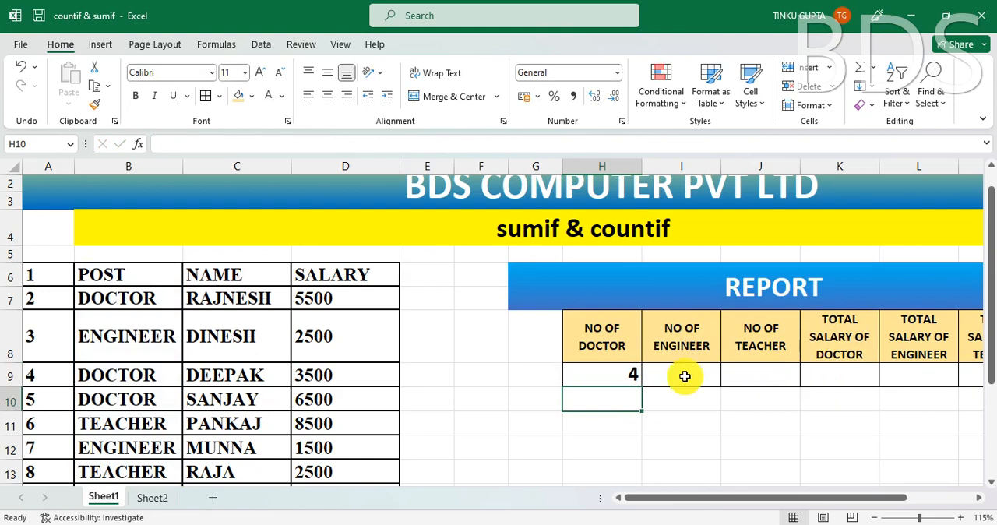
click(634, 374)
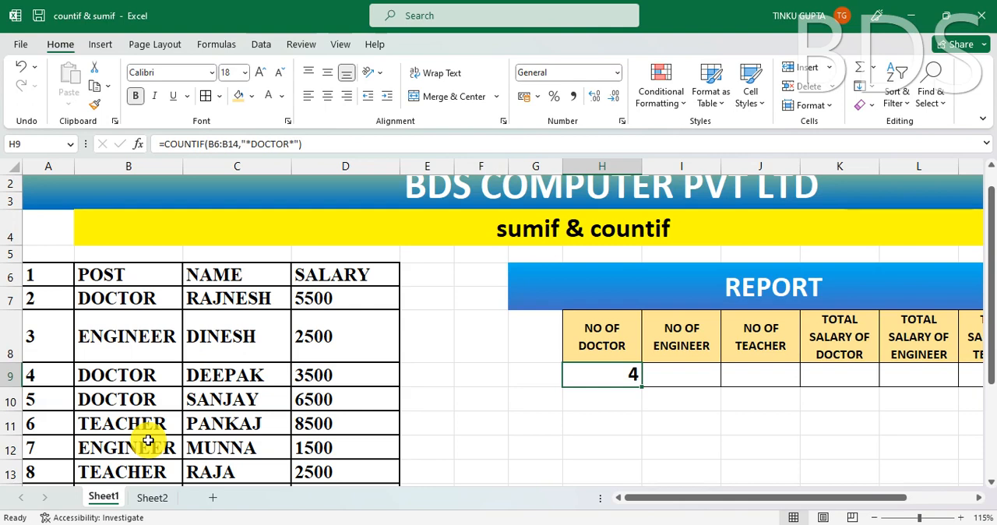
- Start a COUNTIF formula in the NO OF ENGINEER cell I9 with the POST column B6:B14 as its range
click(685, 378)
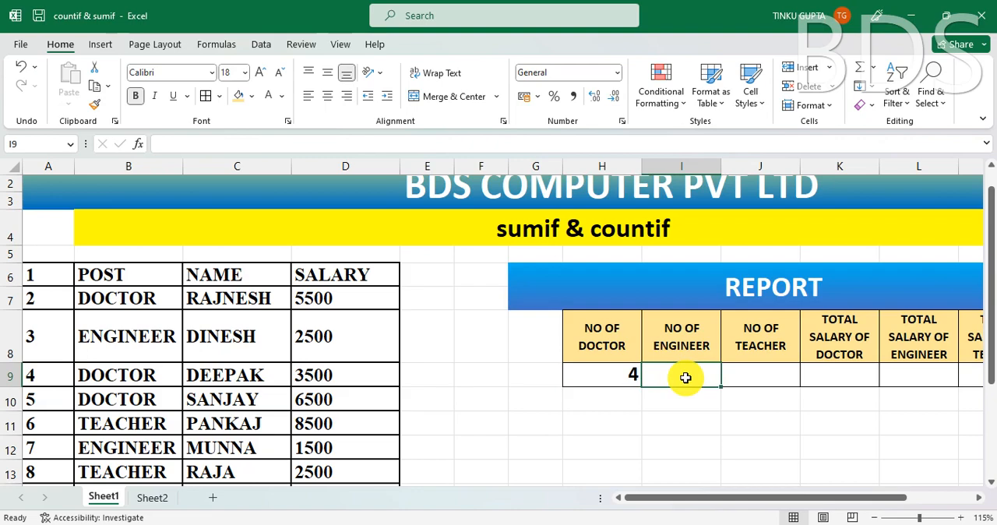
text(=CO)
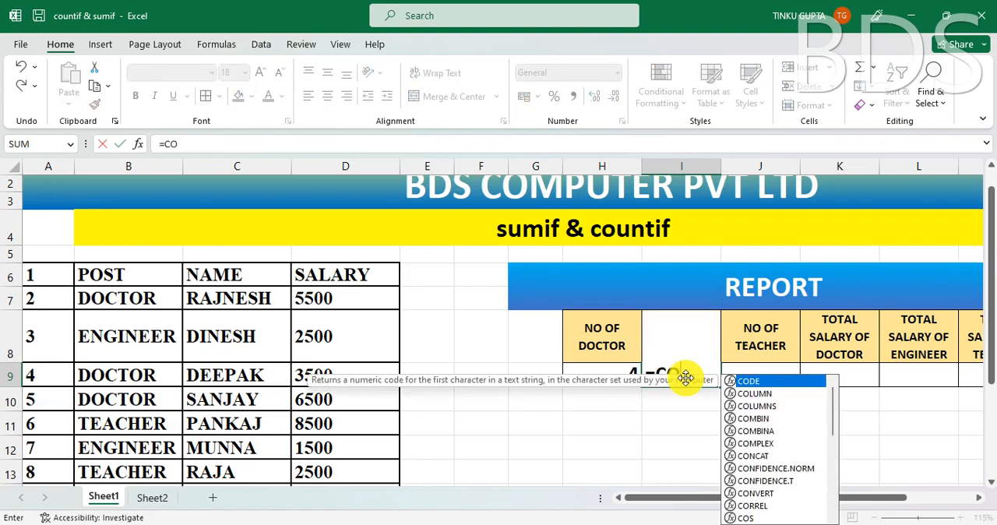
text(UNTIF)
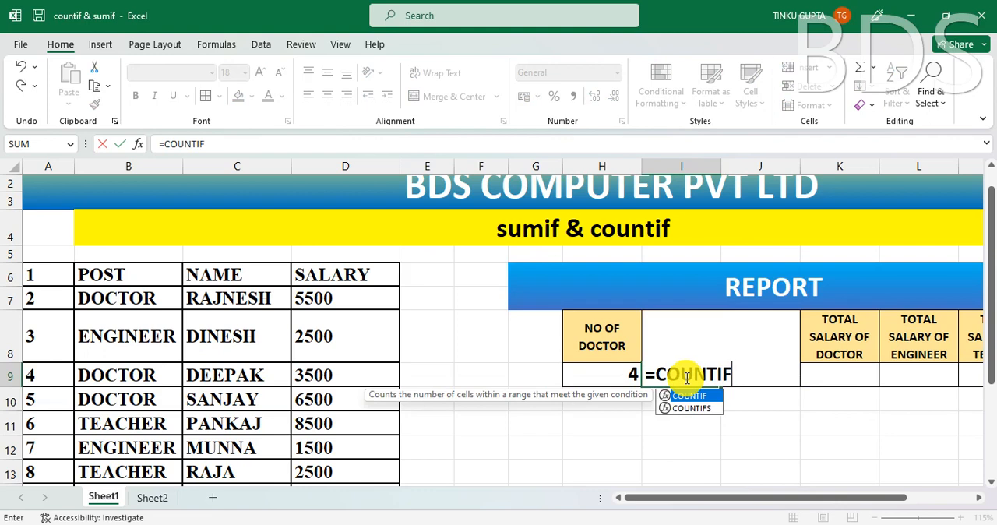
text(()
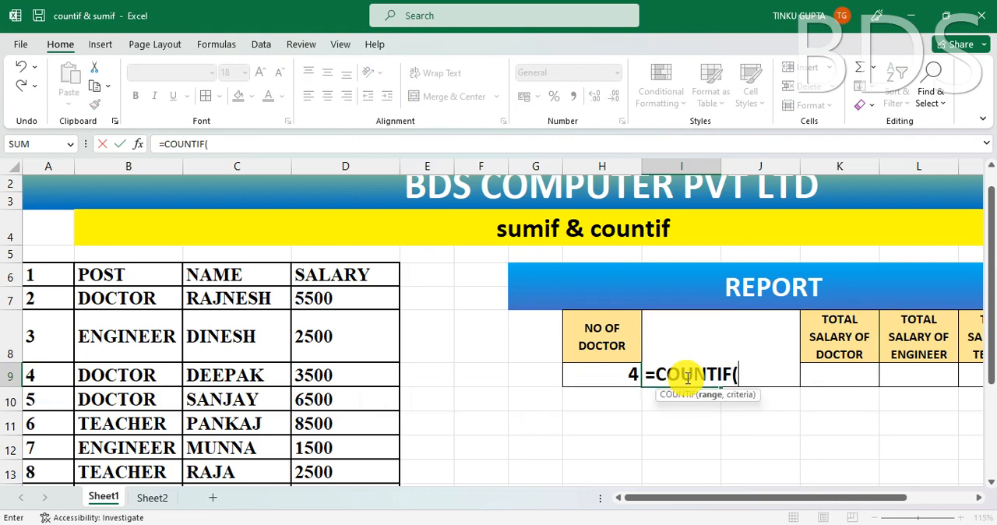
click(123, 298)
click(124, 275)
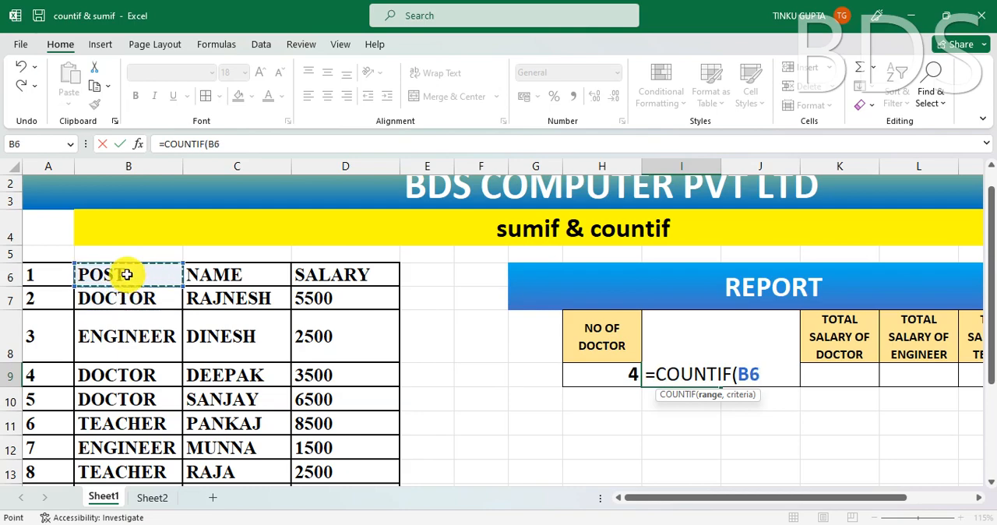
key(ctrl+shift+Down)
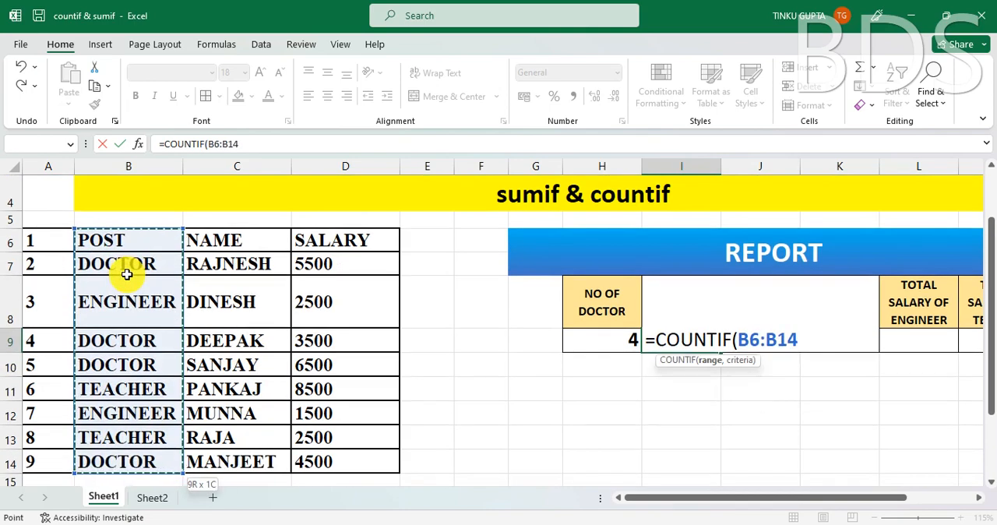
- Complete the COUNTIF formula in I9 with the criterion "ENGINEER" and enter it
text(,)
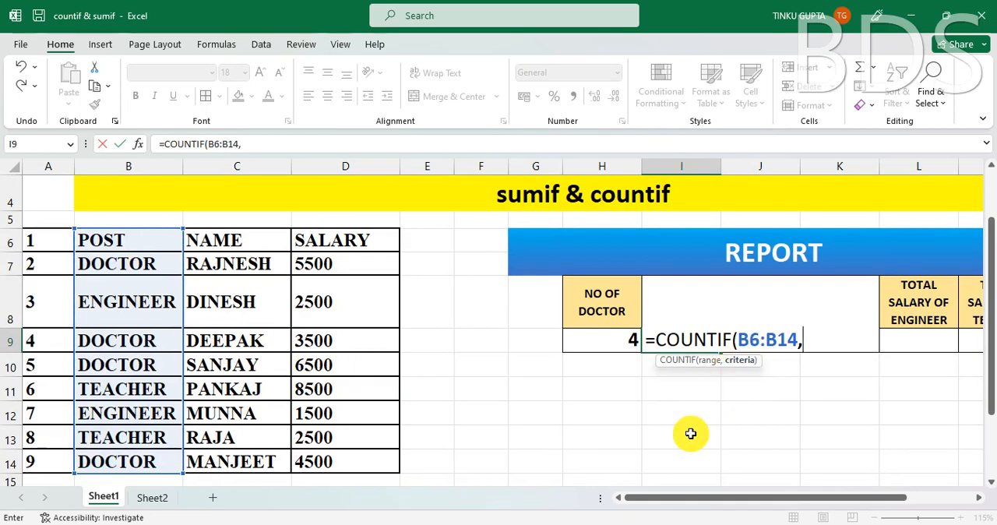
text("ENG)
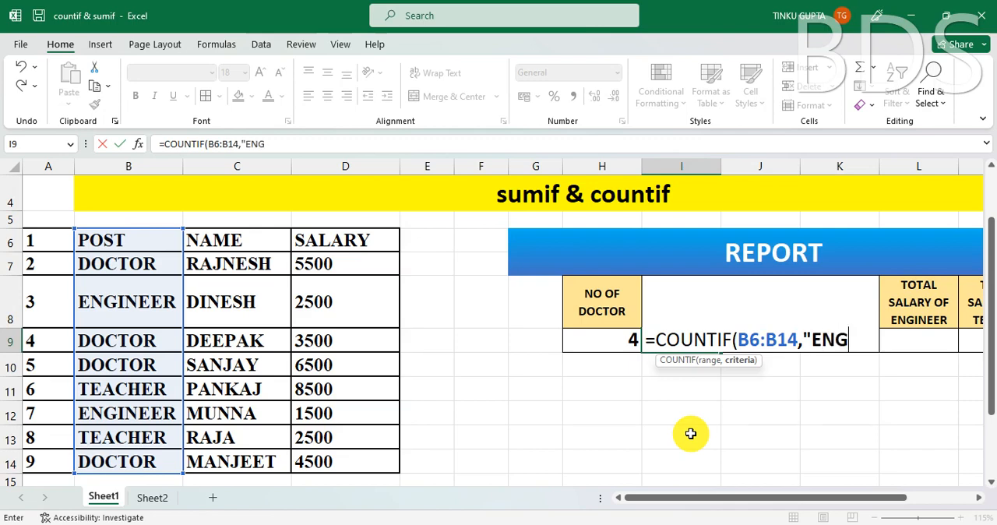
text(INEER)
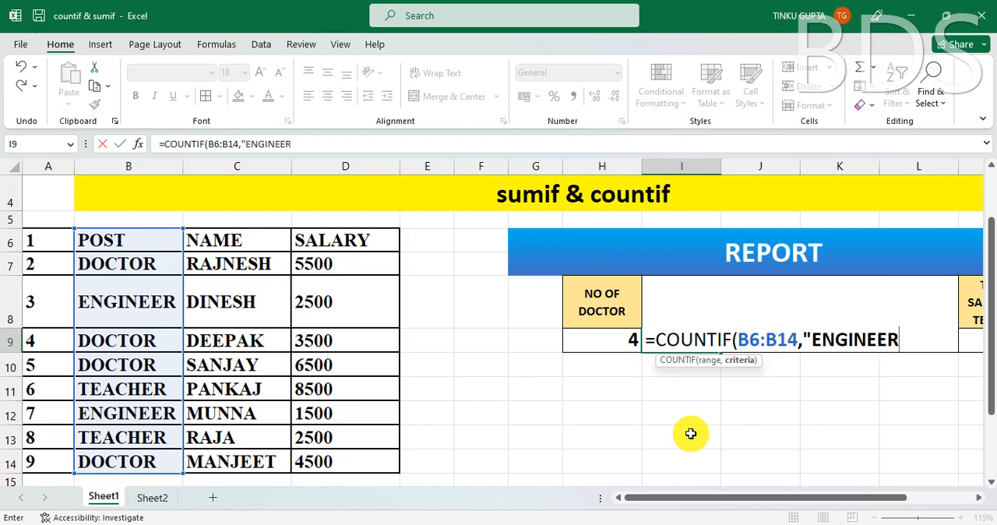
text("))
key(Return)
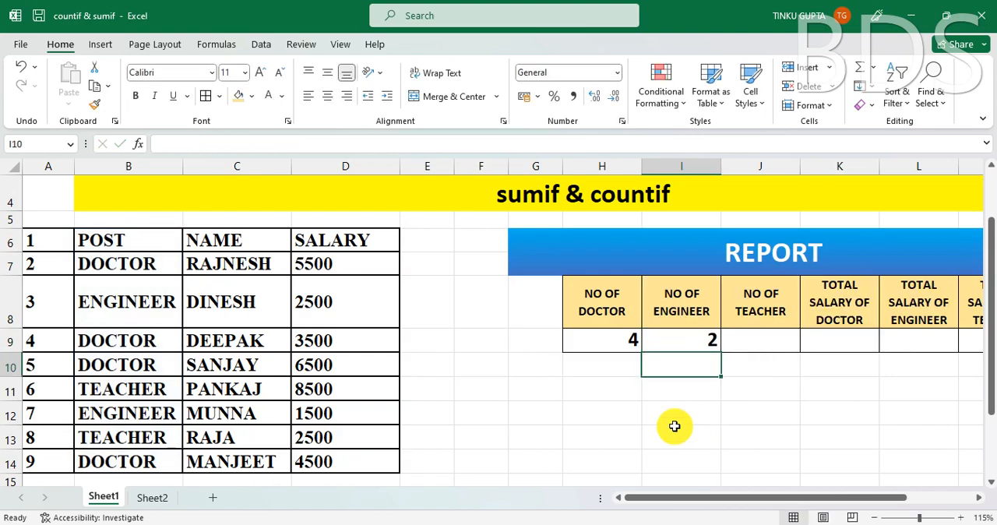
- Start a COUNTIF formula in the NO OF TEACHER cell J9 with the POST column B6:B14 as its range
click(705, 340)
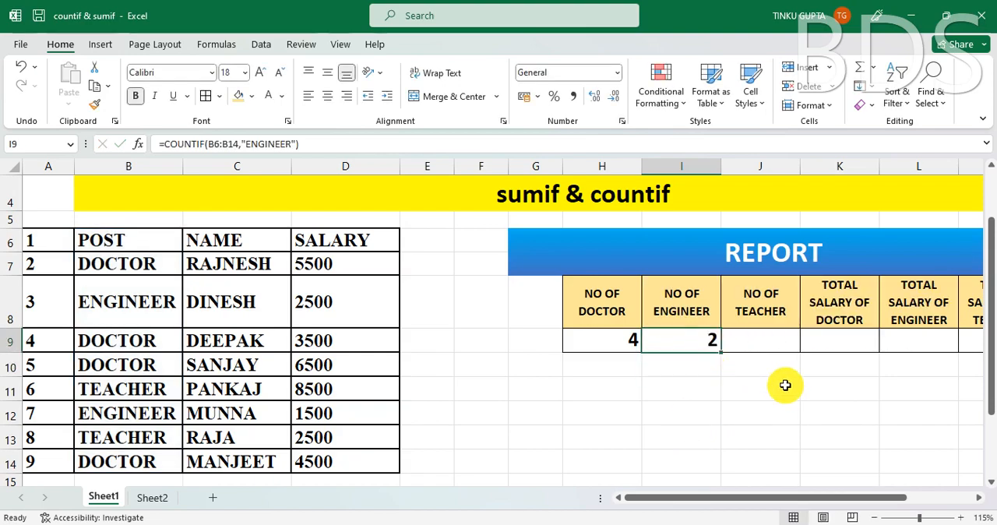
click(748, 343)
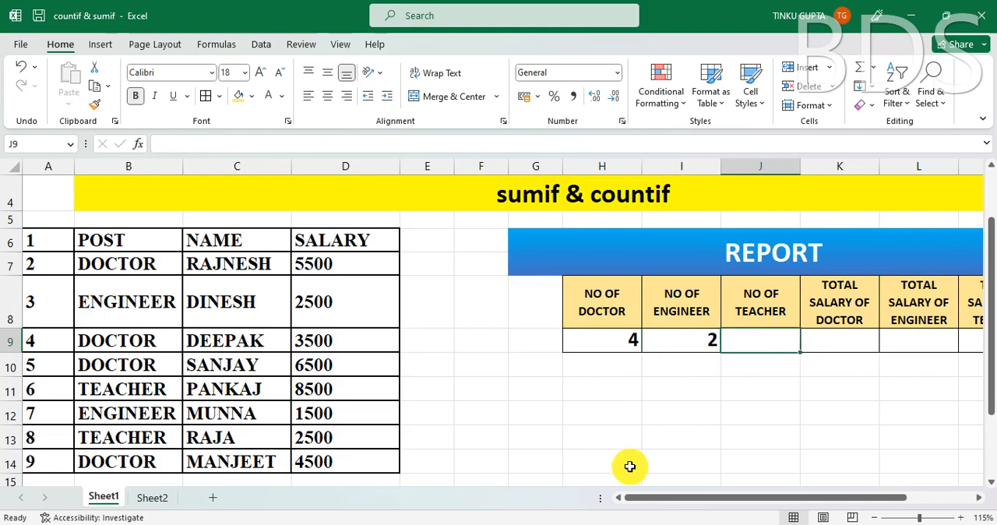
text(=)
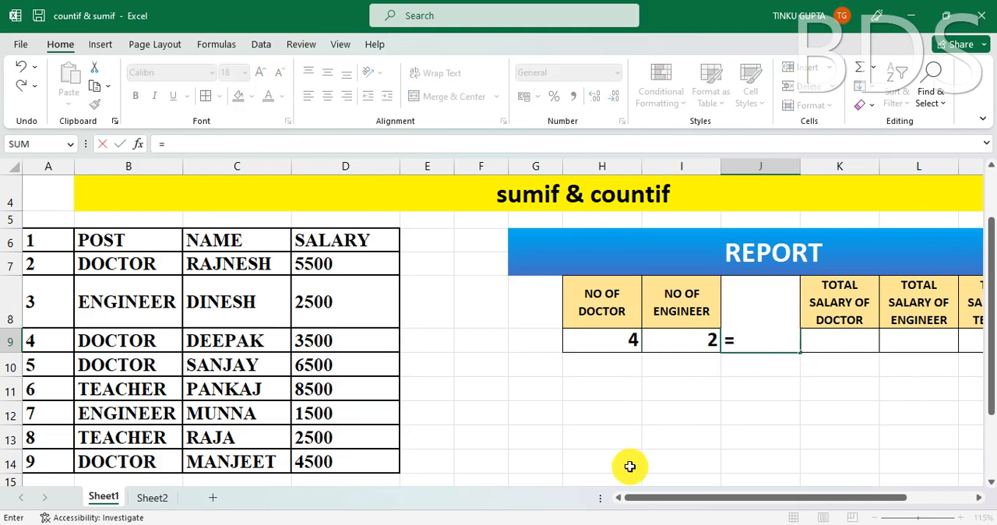
text(COUNTI)
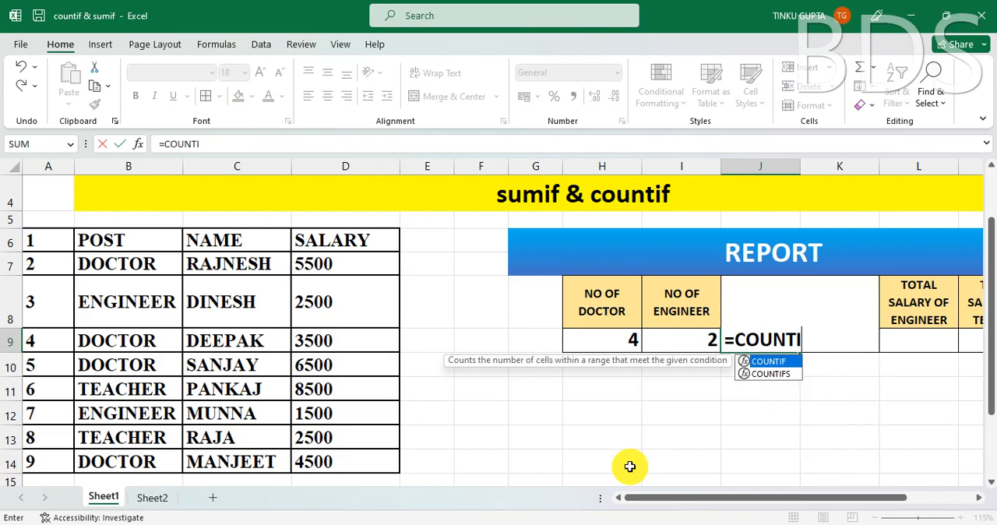
text(F()
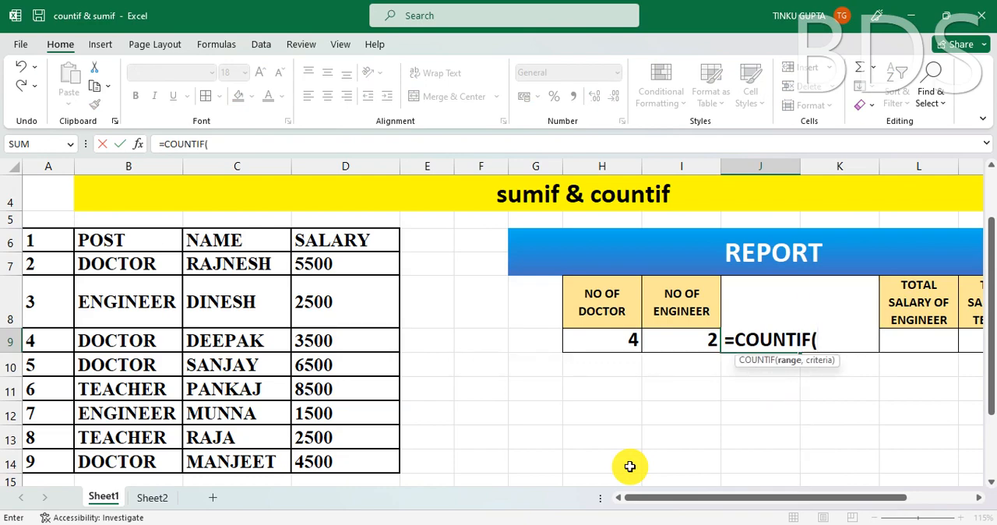
drag(138, 230, 120, 468)
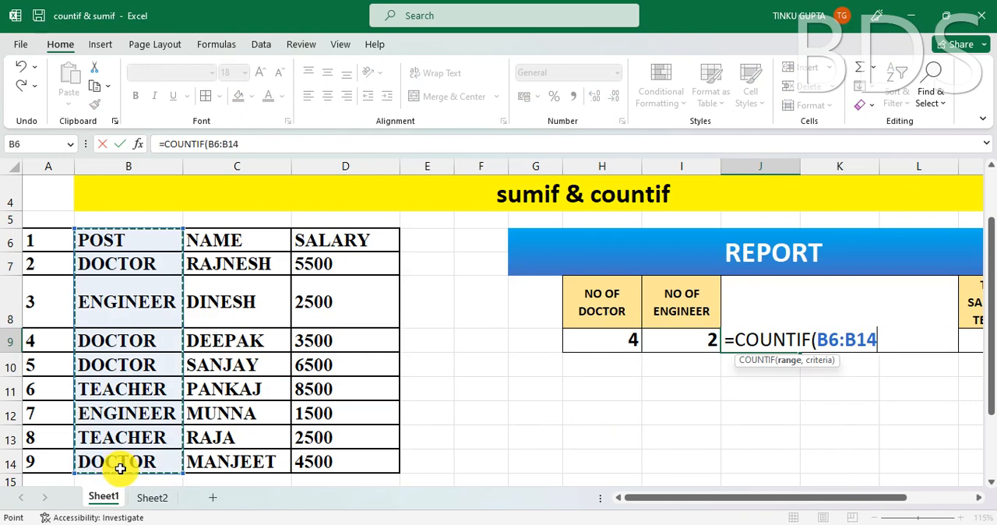
- Complete the COUNTIF formula in J9 with the criterion "TEACHER" and enter it
text(,)
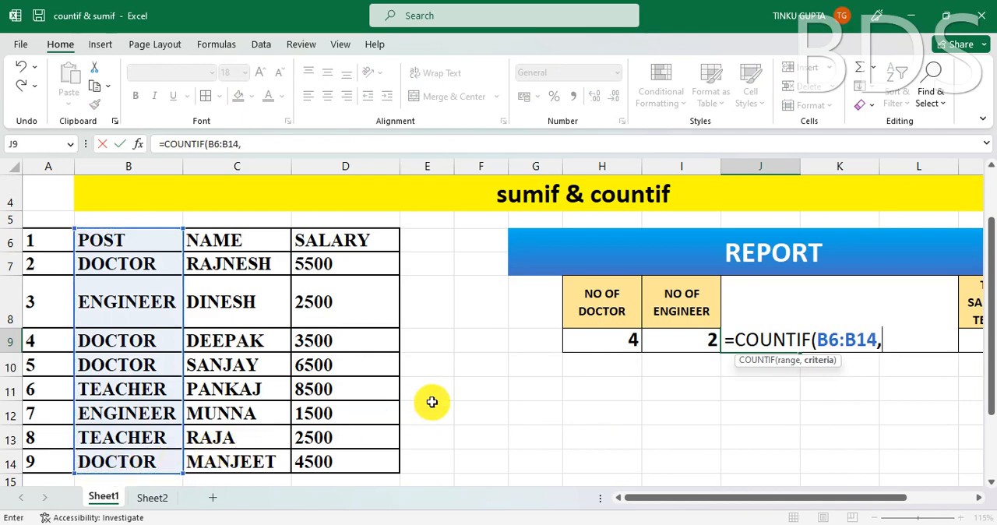
text("TEACH)
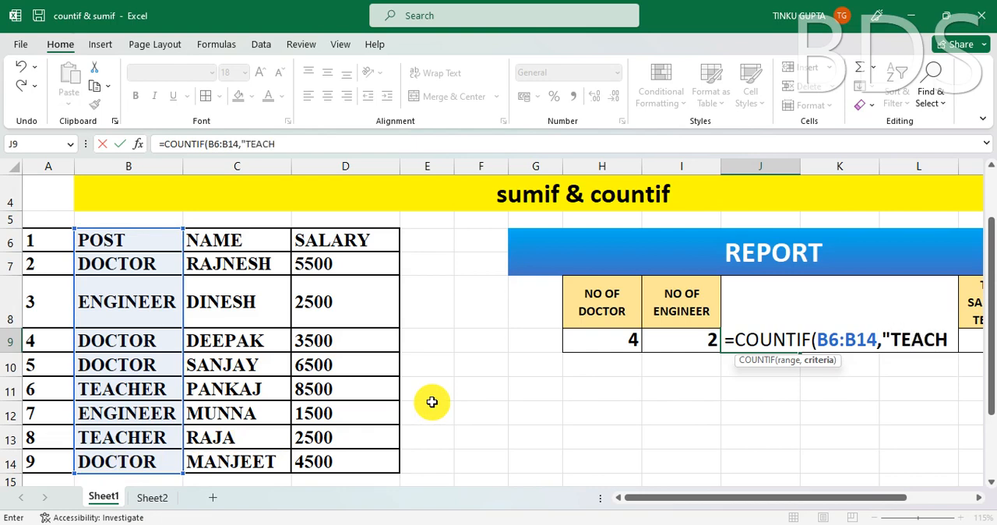
text(ER")
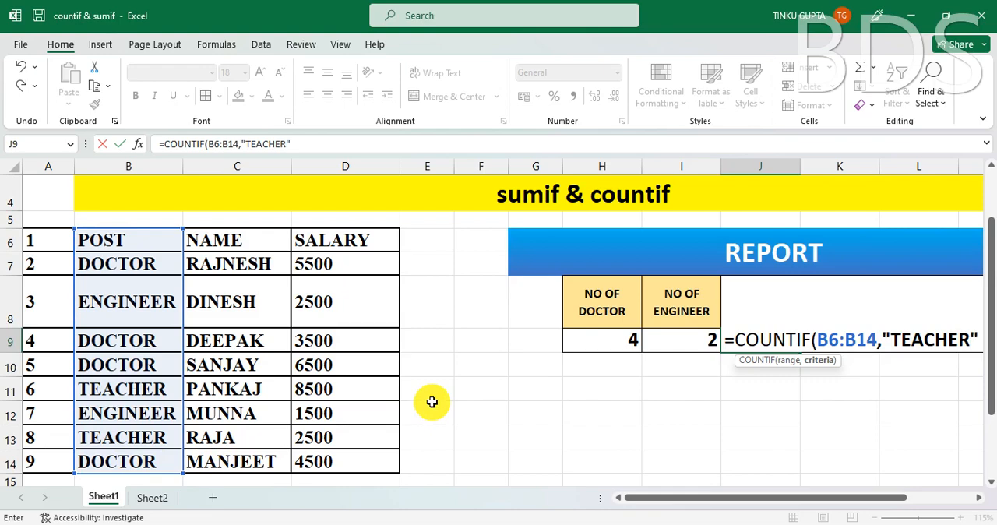
text())
key(Return)
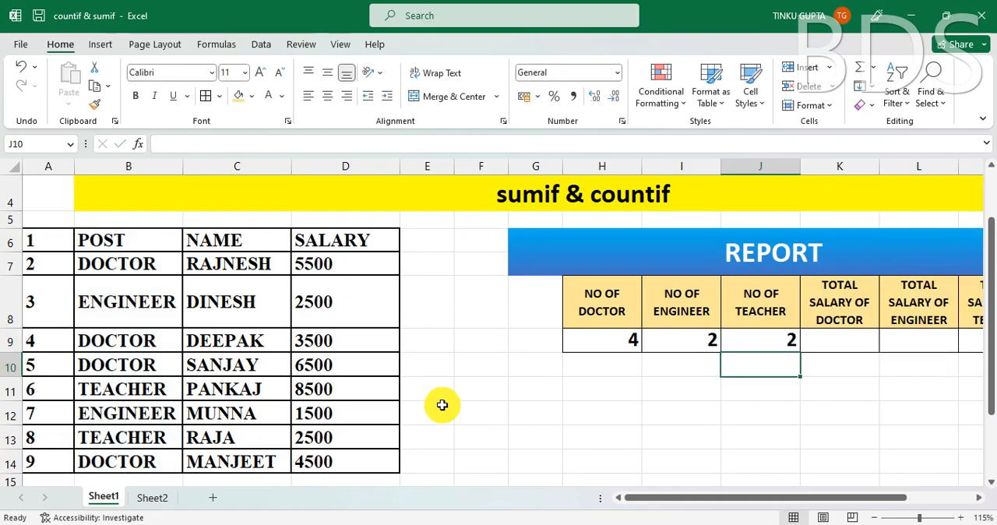
- Review the three post counts in H9:J9 against the POST entries and the SALARY column of the table
drag(630, 340, 754, 355)
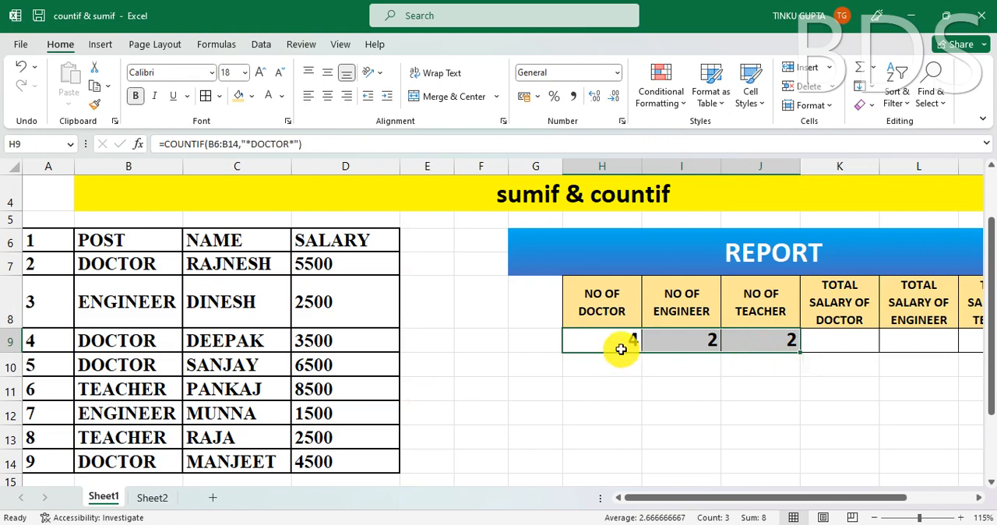
click(790, 344)
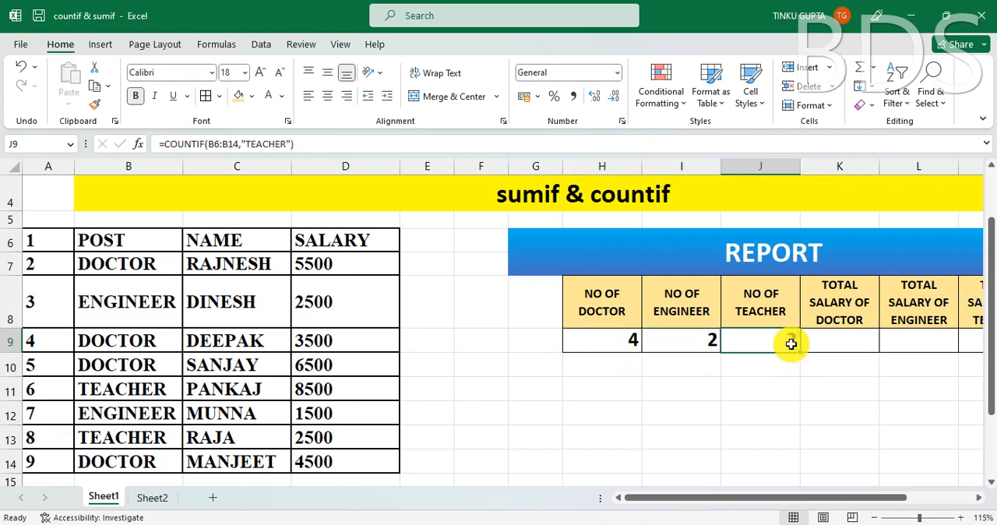
click(127, 264)
drag(129, 342, 120, 465)
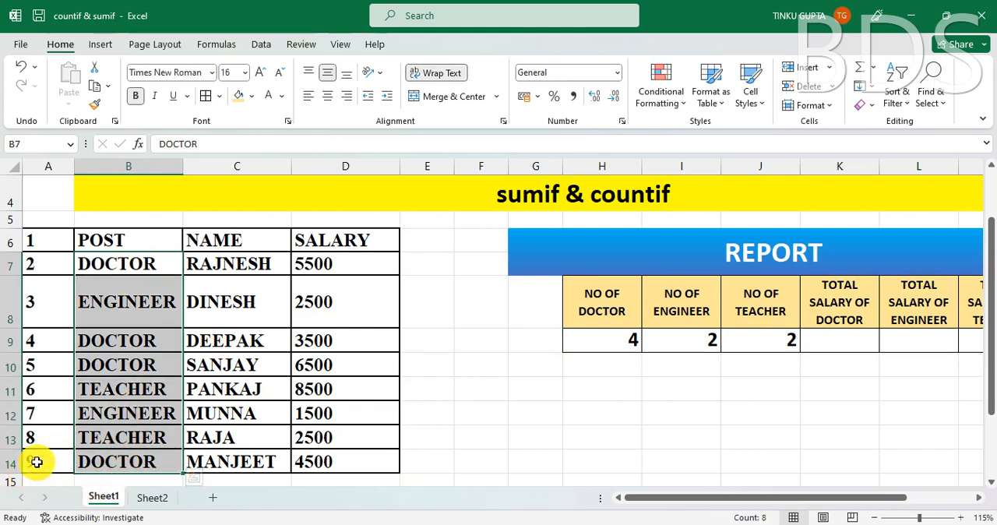
click(38, 229)
click(129, 464)
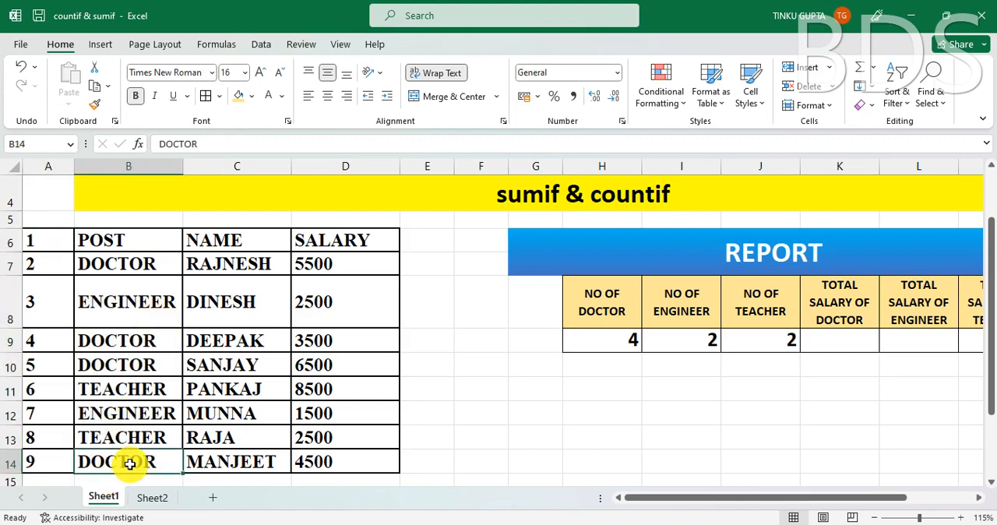
click(476, 405)
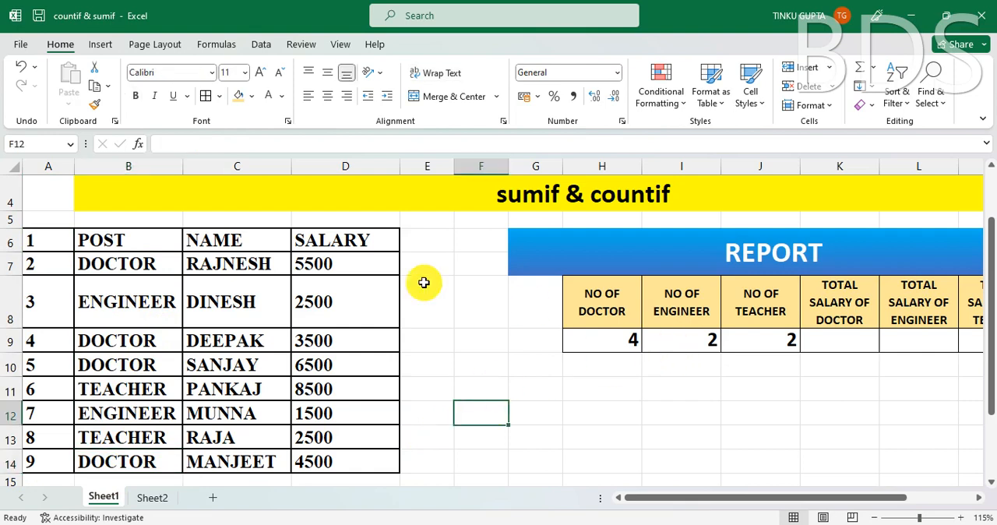
click(111, 265)
click(104, 409)
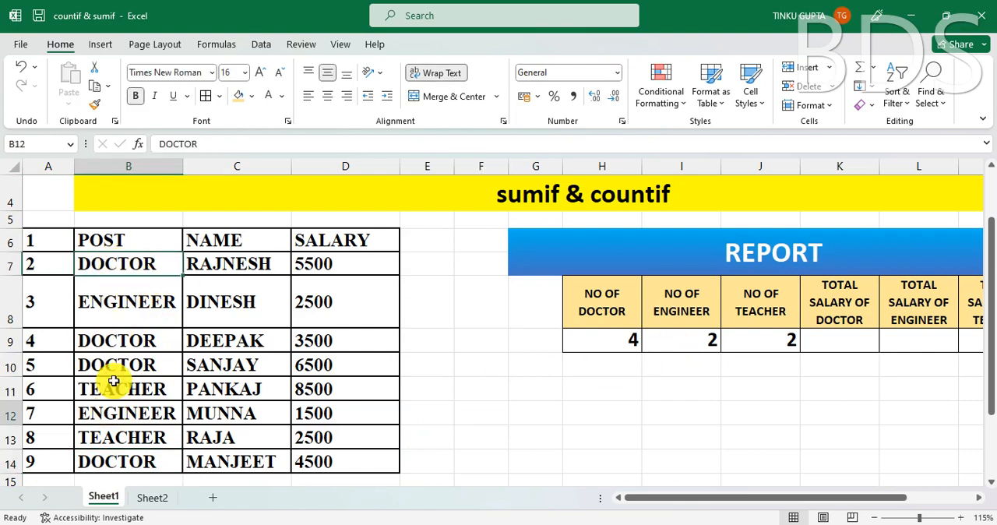
click(345, 263)
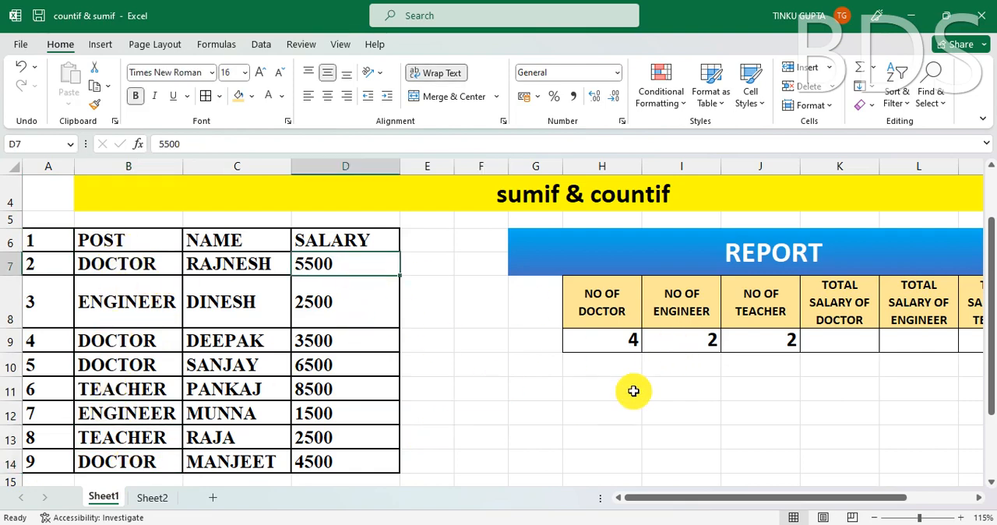
- Try a plain SUM of the salaries D7:D14 in the TOTAL SALARY OF DOCTOR cell K9, and clear it again
click(839, 340)
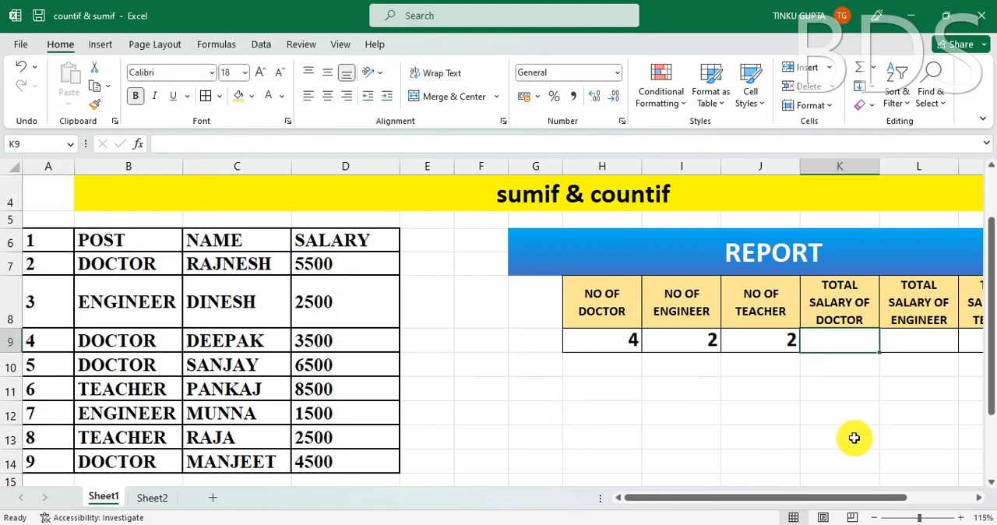
text(=SUM)
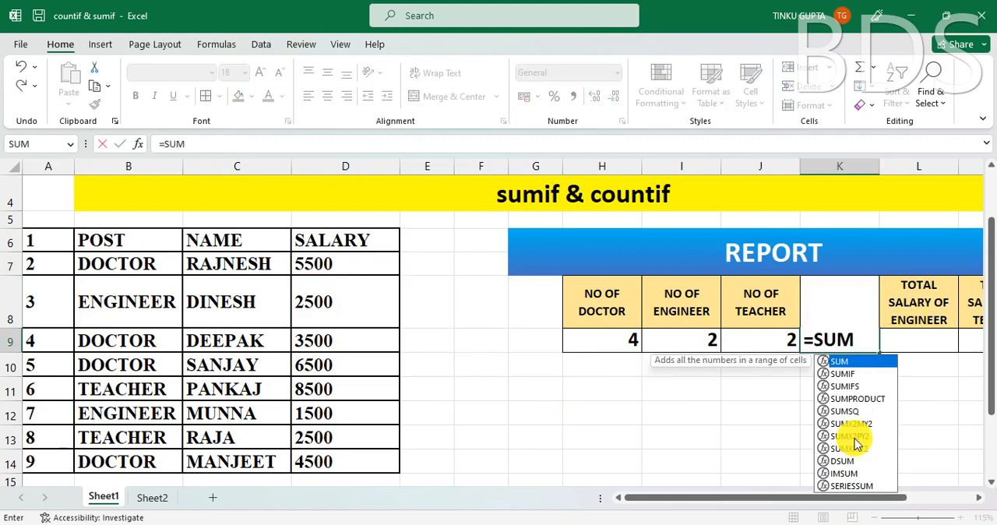
text(()
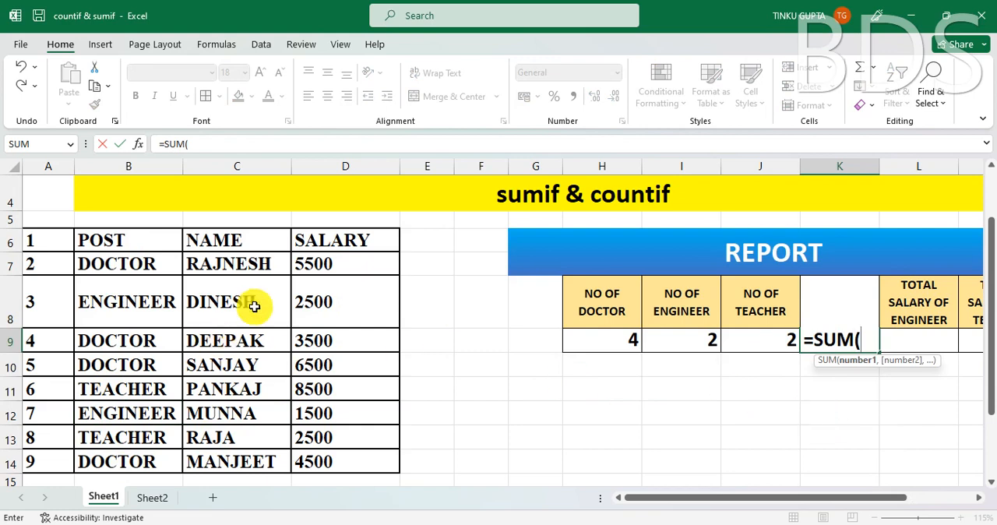
drag(338, 266, 338, 462)
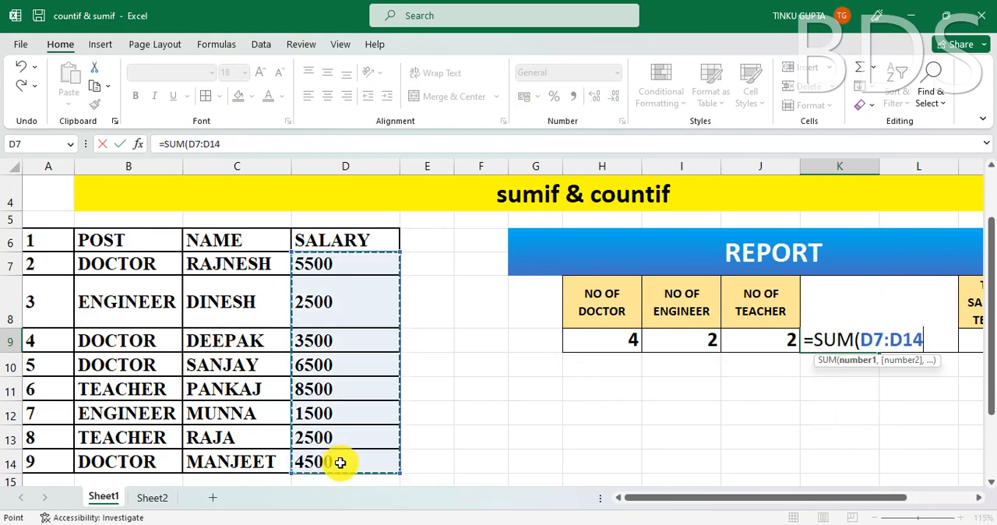
text())
key(Return)
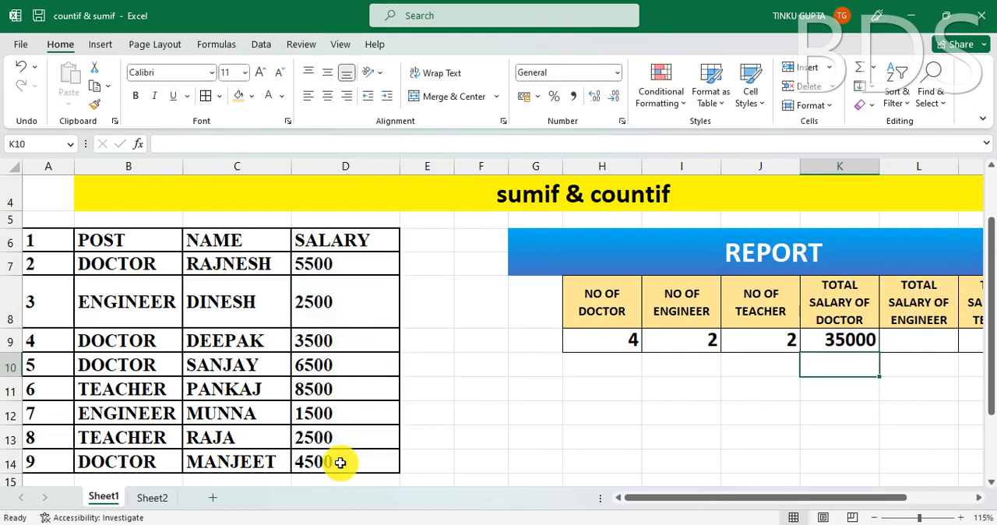
click(863, 340)
key(Delete)
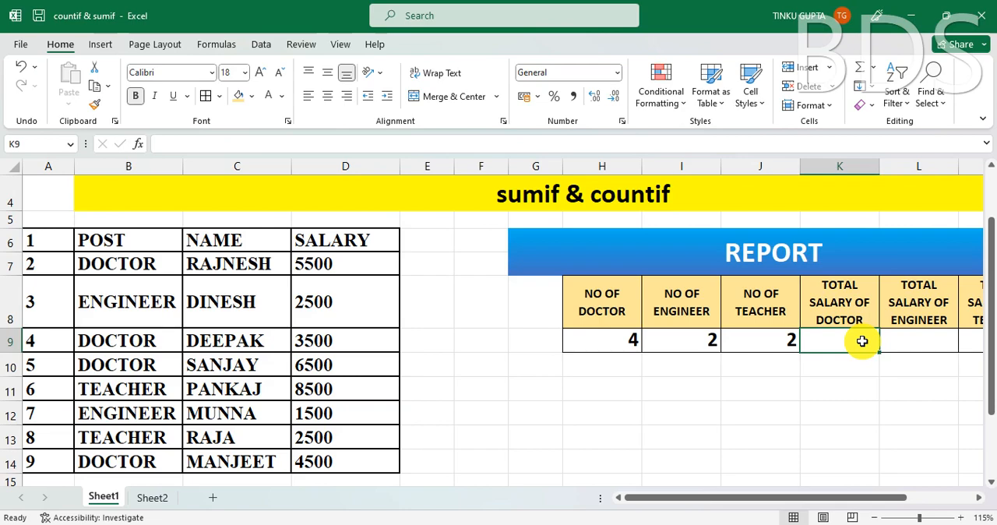
- Start a SUMIF formula in the TOTAL SALARY OF DOCTOR cell K9 with the POST column B6:B14 as its range
text(=SU)
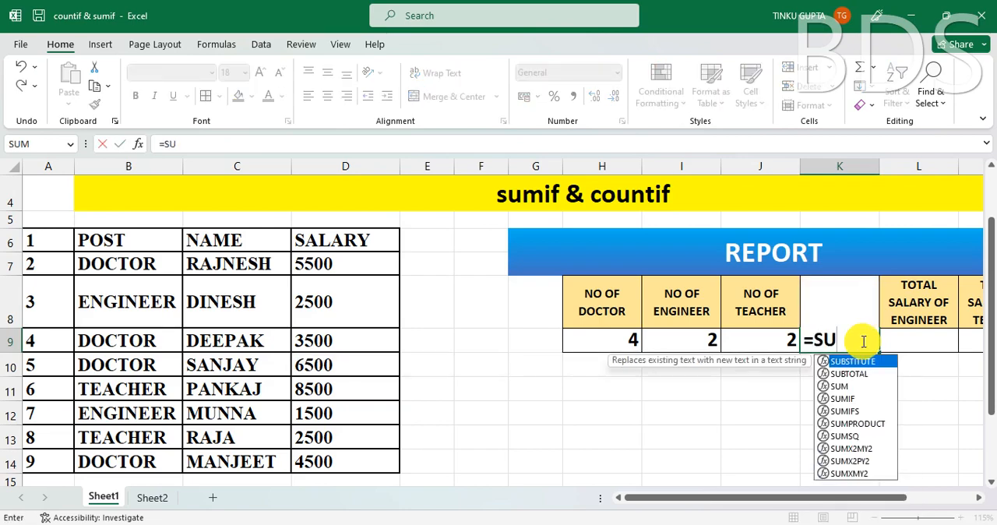
text(MIF)
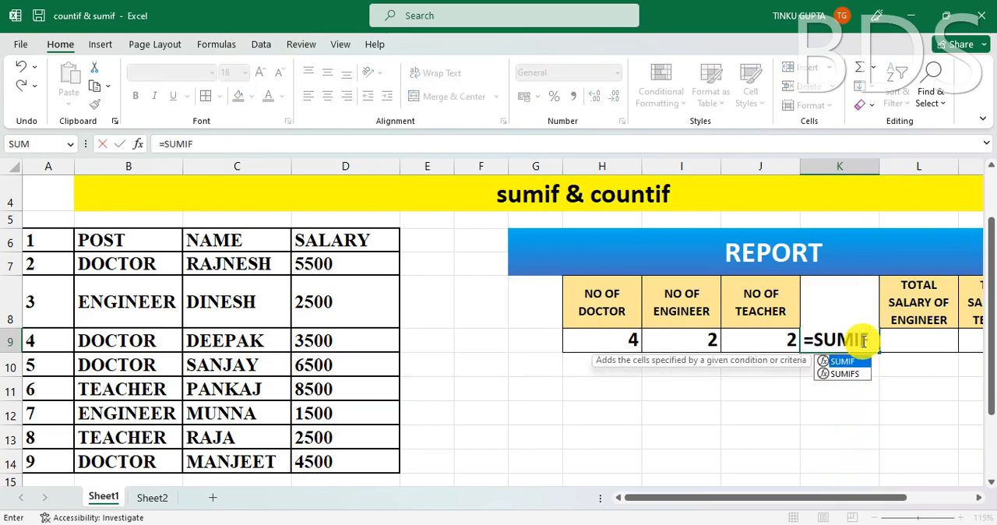
text(()
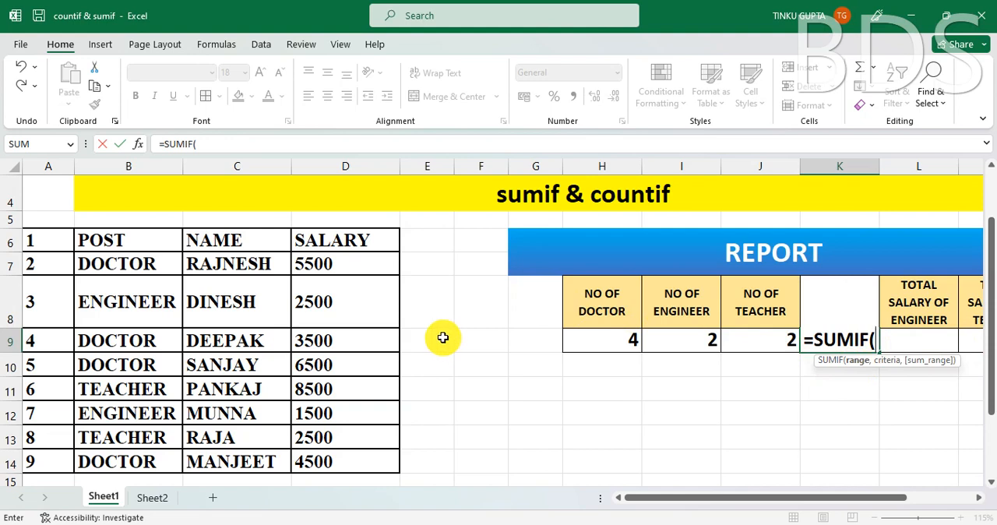
click(134, 236)
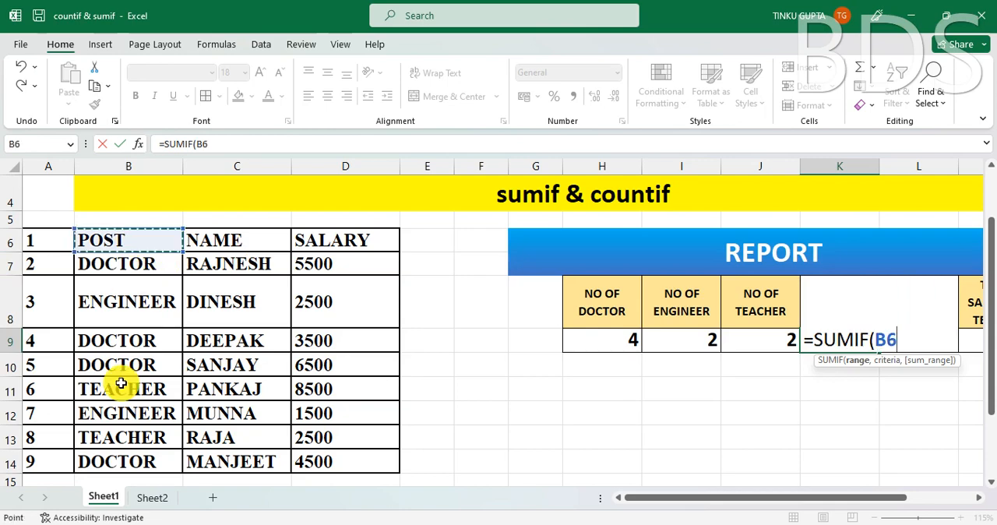
drag(120, 384, 140, 420)
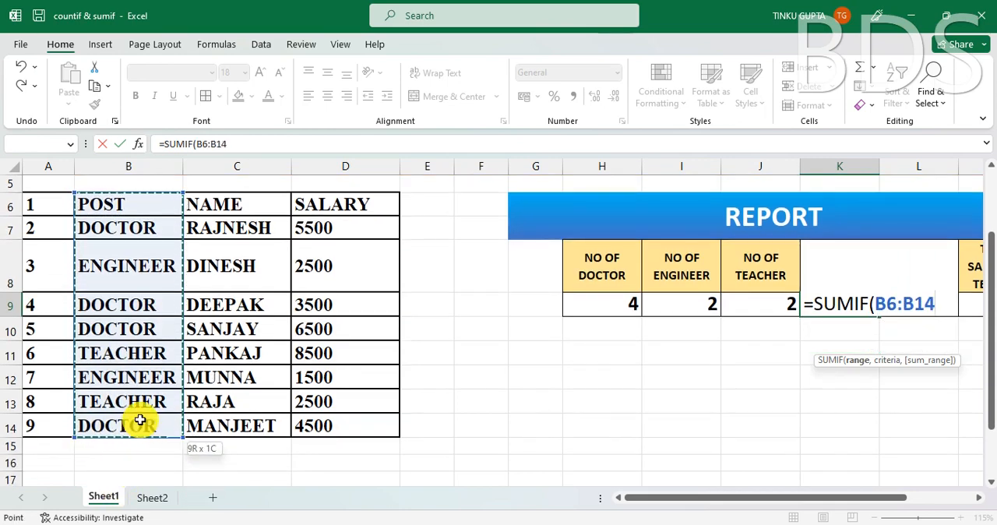
- Complete the SUMIF formula in K9 with the criterion "DOCTOR" and the sum range D7:D14, and enter it
text(,)
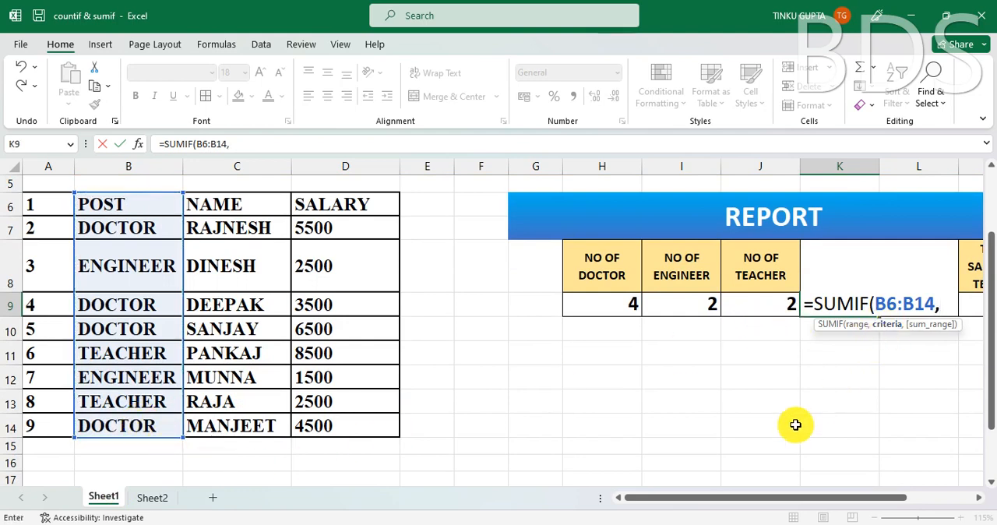
text("DO)
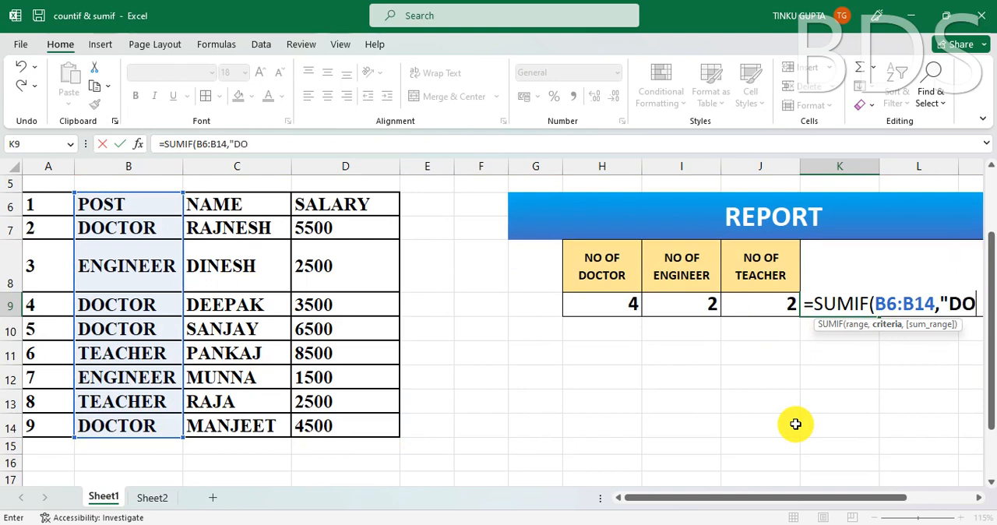
text(CTOR")
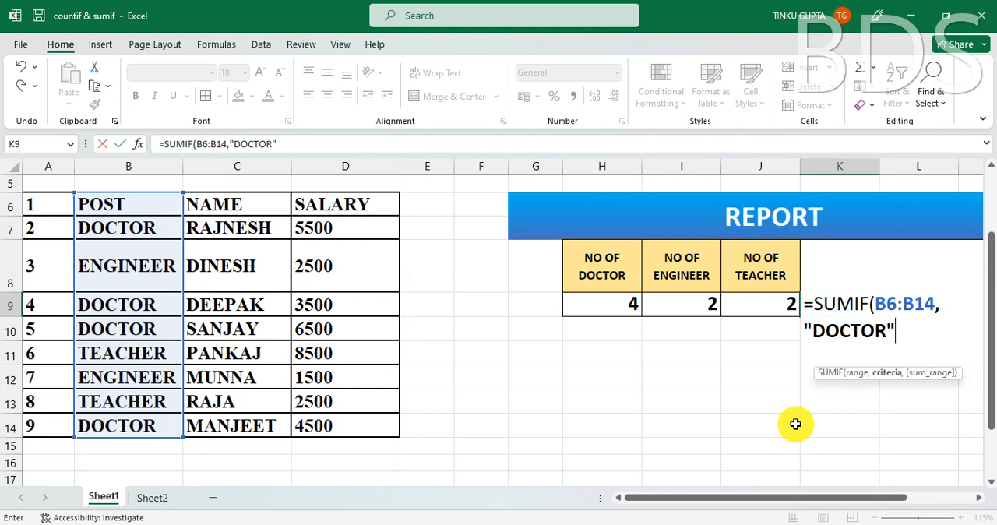
text(,)
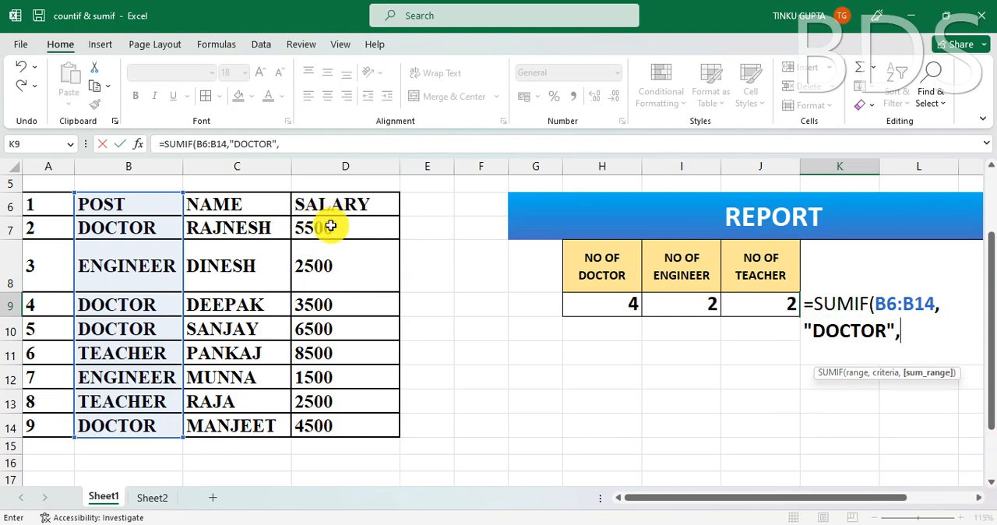
drag(330, 226, 343, 413)
text())
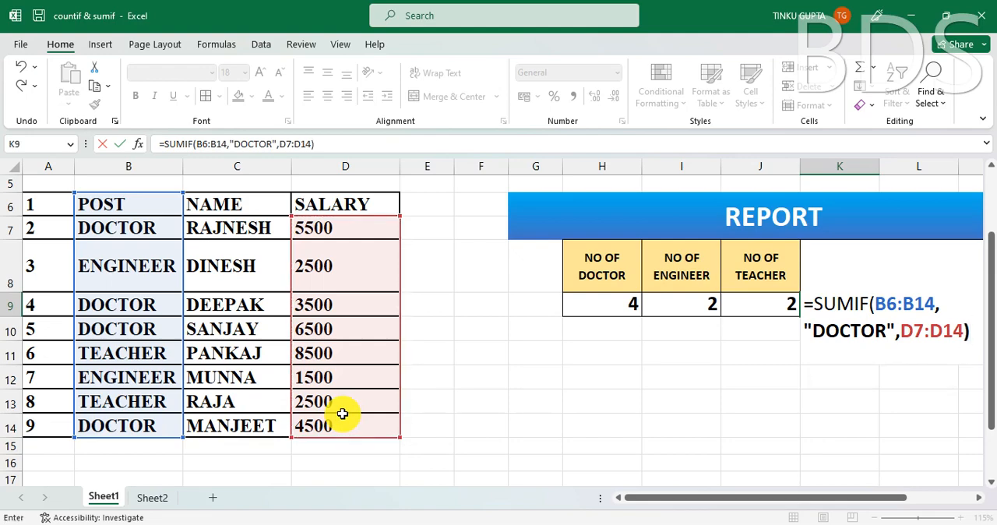
key(Return)
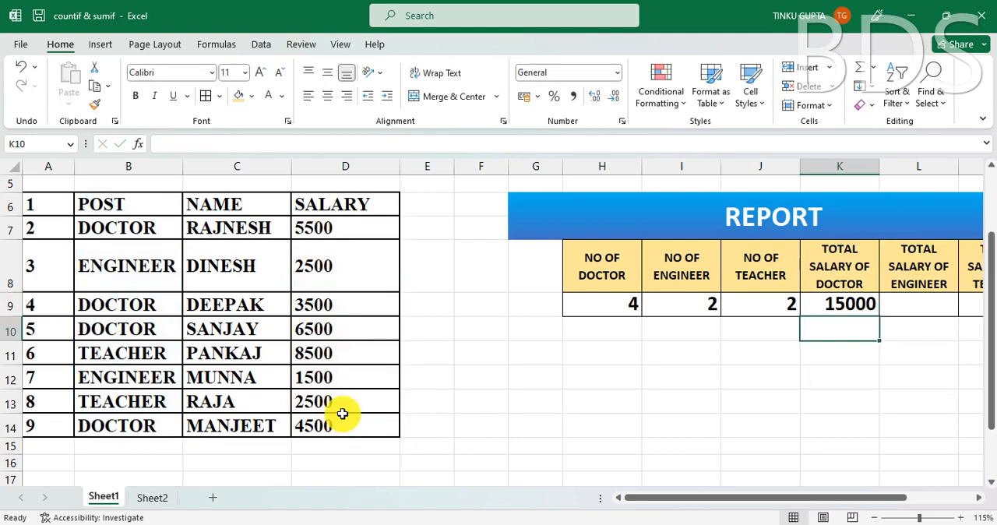
click(844, 310)
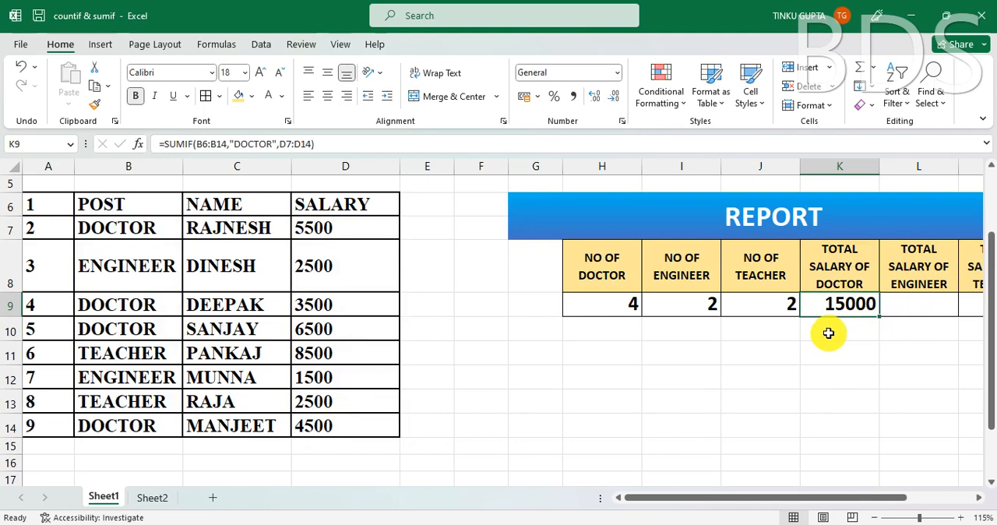
- Check the salaries of the DOCTOR rows in D7, D9, D10 and D14 against the total in K9
click(320, 227)
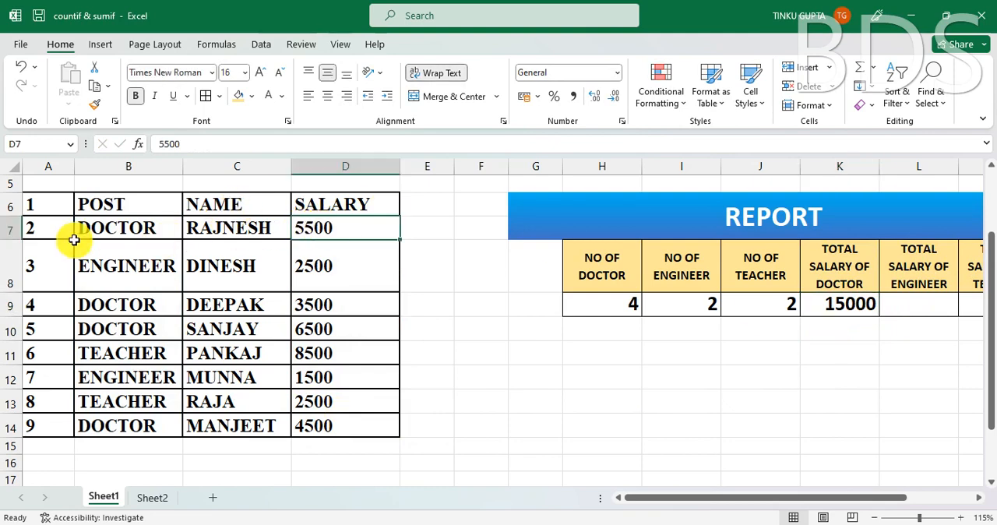
click(117, 227)
click(319, 309)
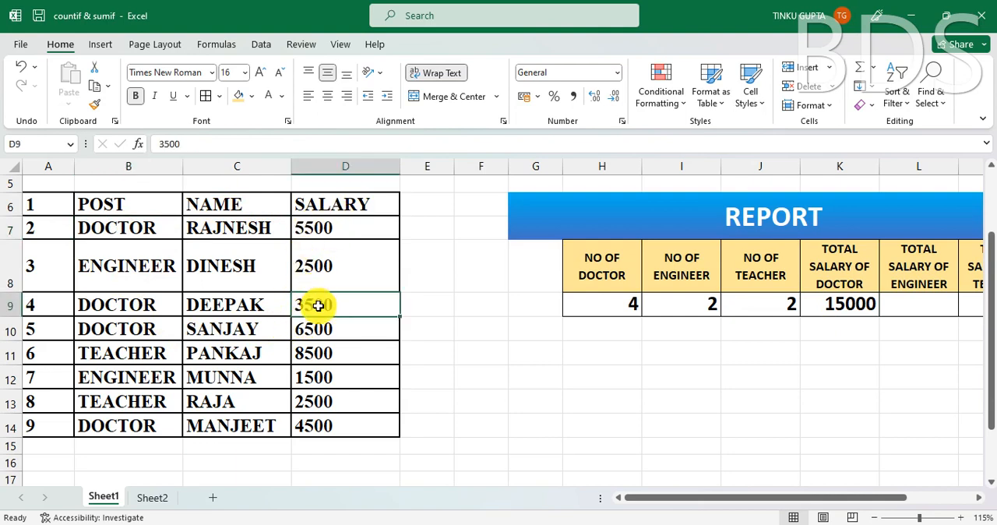
click(330, 330)
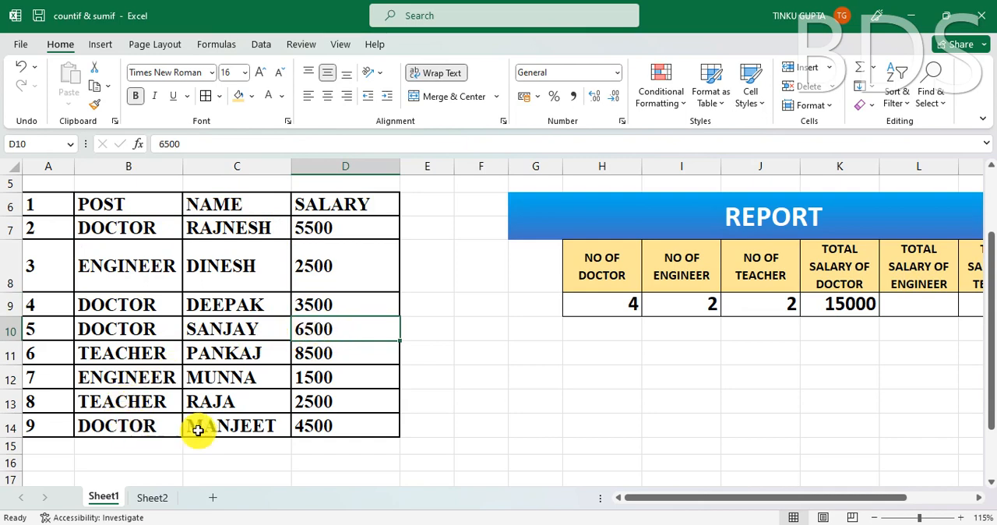
click(318, 423)
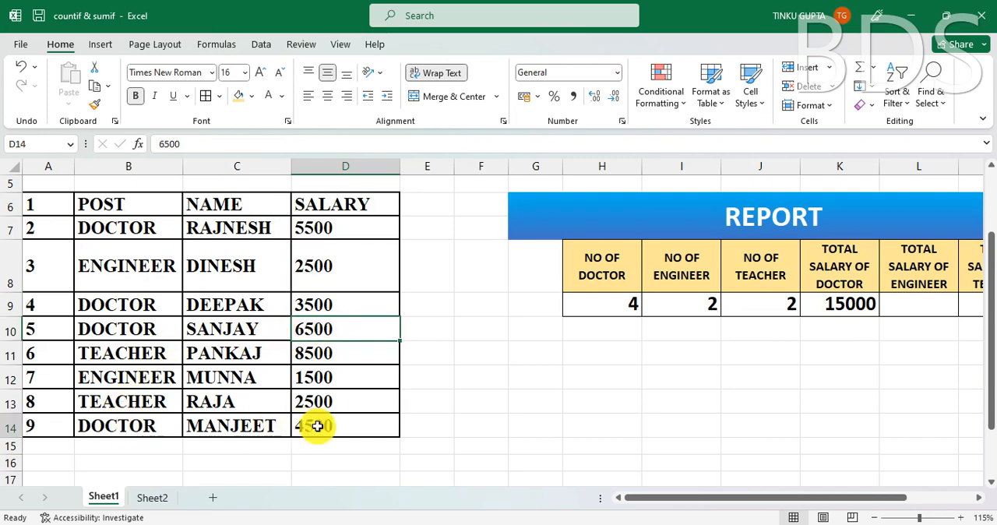
click(828, 304)
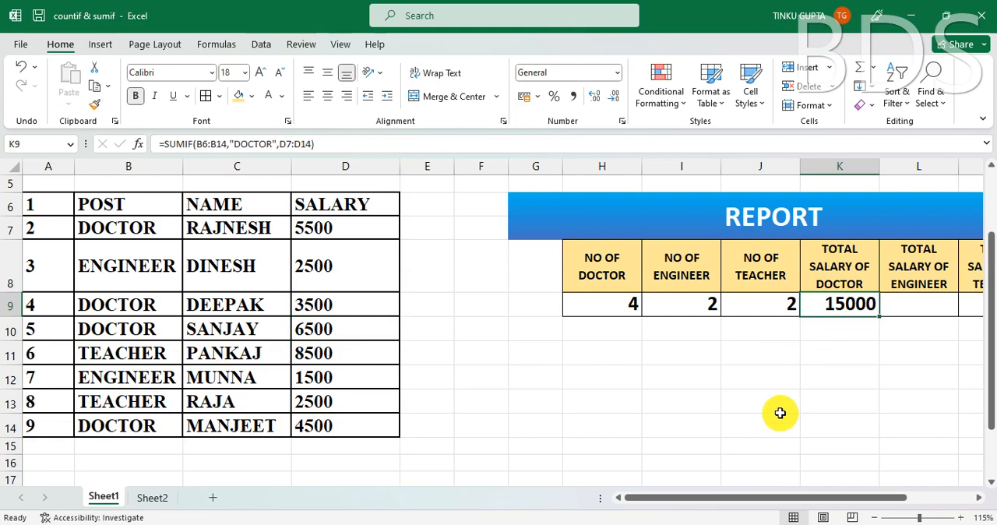
- Correct the POST entry in B7 so that it reads exactly DOCTOR, and recheck the total in K9
click(140, 227)
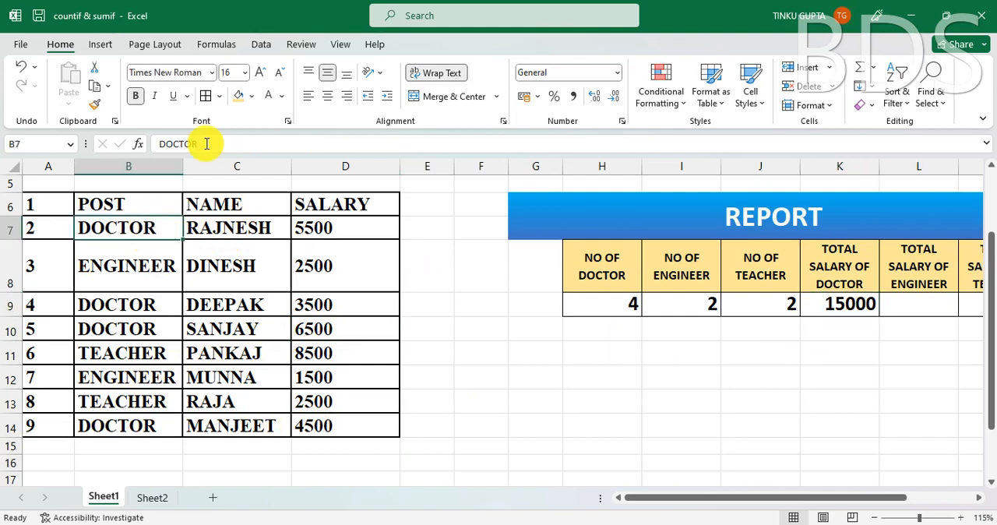
click(242, 149)
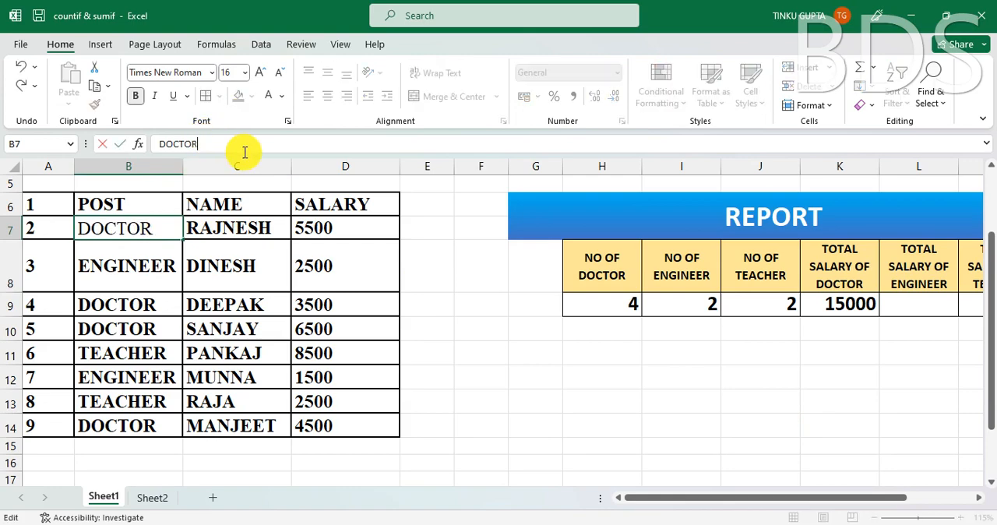
key(Return)
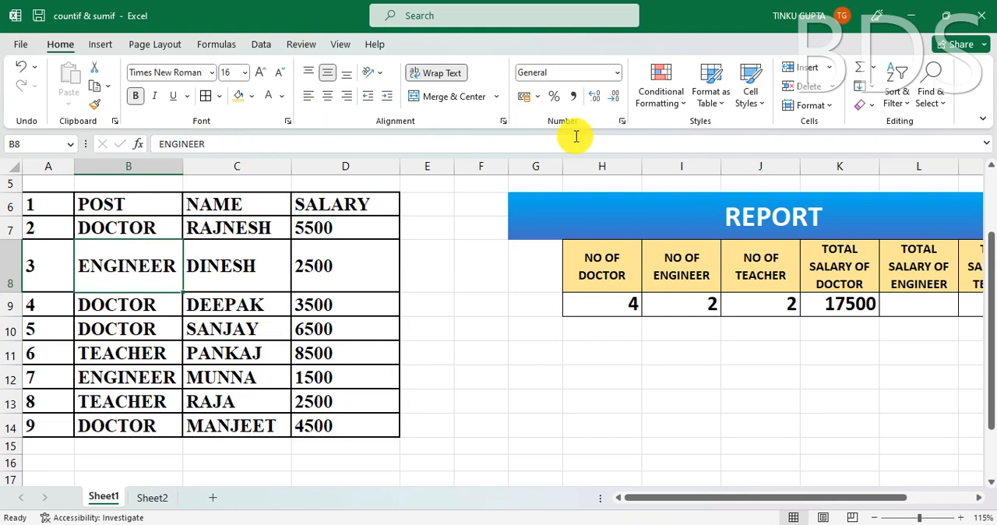
click(870, 305)
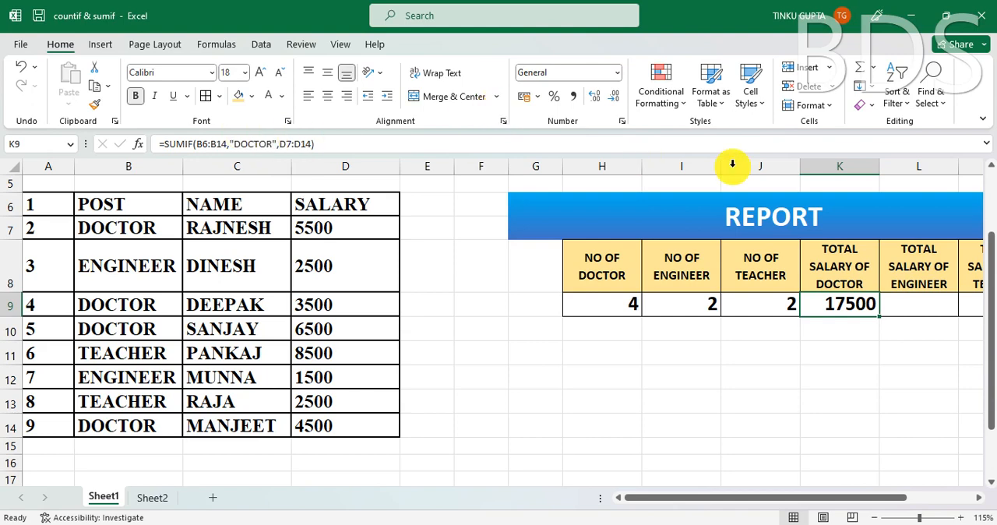
- Copy the full SUMIF formula text from K9 and leave that cell's formula as it is
click(926, 304)
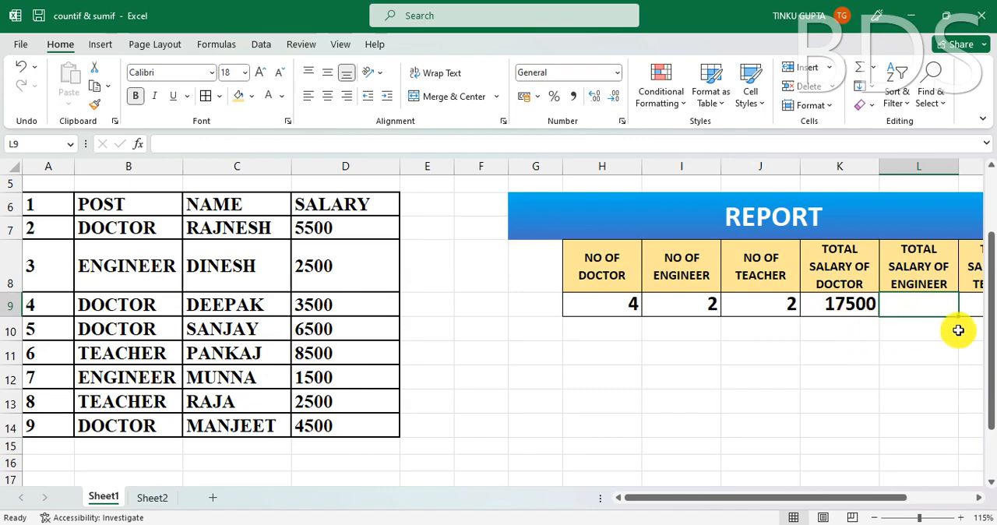
mouse_move(745, 499)
mouse_down()
mouse_move(799, 495)
mouse_move(750, 501)
mouse_up()
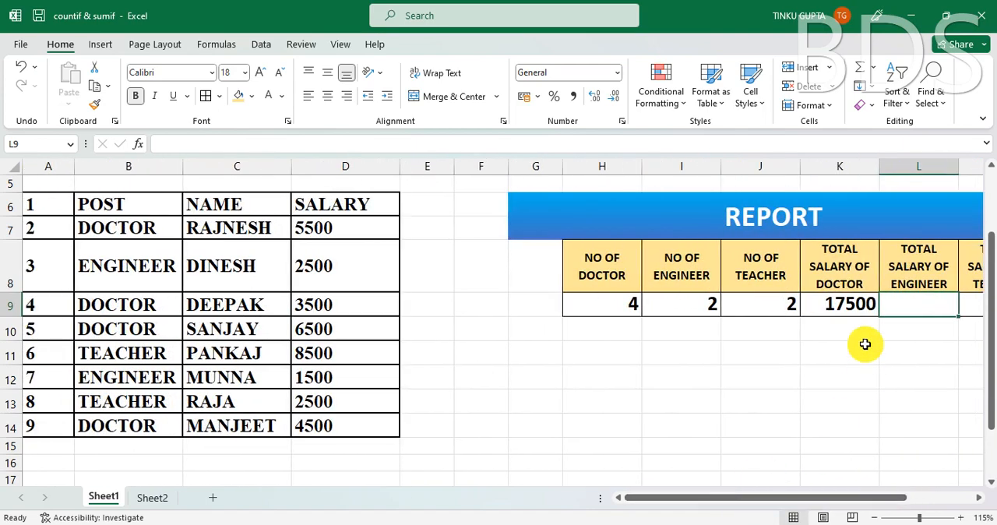
click(846, 305)
drag(320, 144, 153, 141)
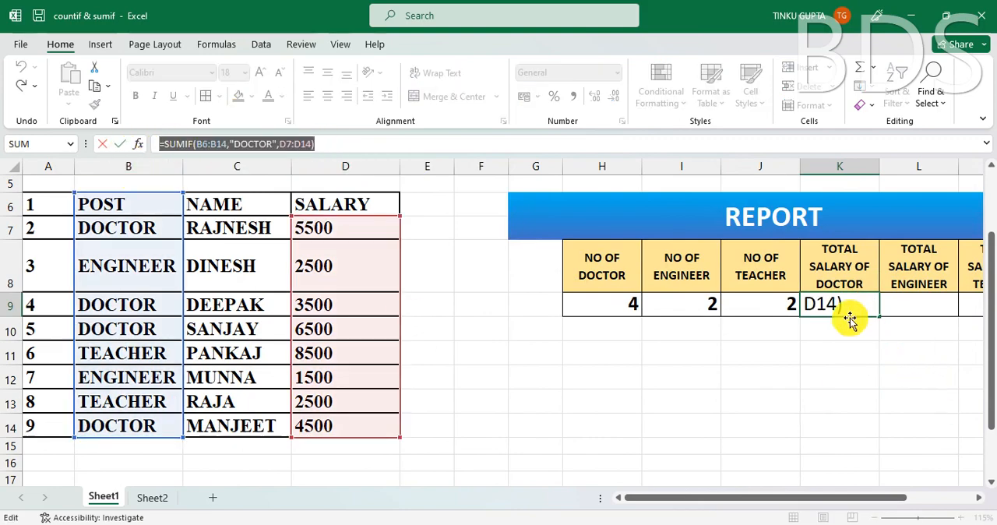
key(ctrl+c)
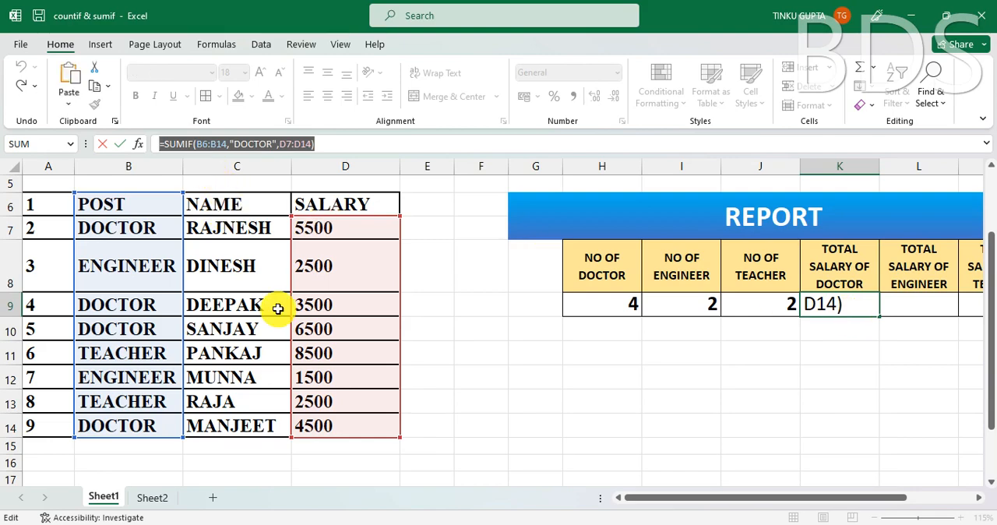
key(Escape)
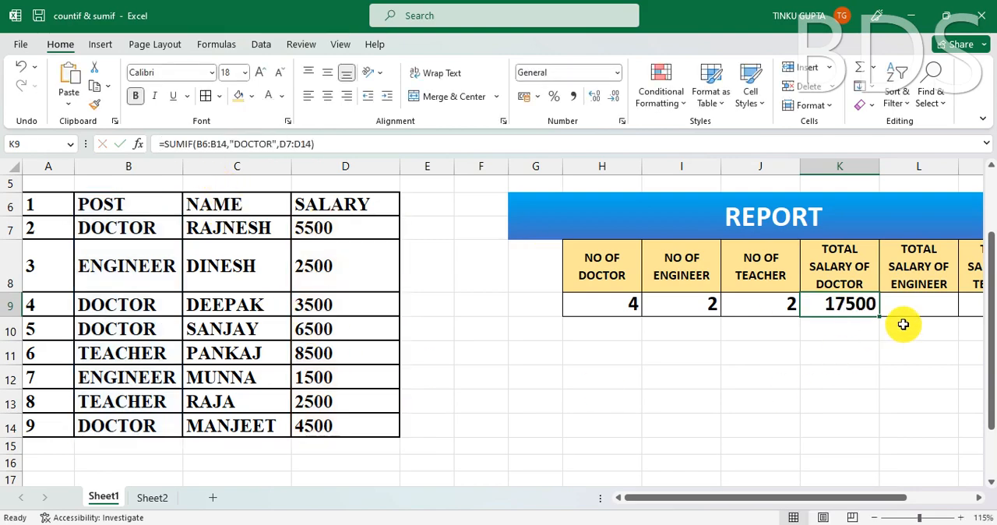
- Paste the copied SUMIF formula into the TOTAL SALARY OF ENGINEER cell L9 and the TOTAL SALARY OF TEACHER cell M9
click(919, 304)
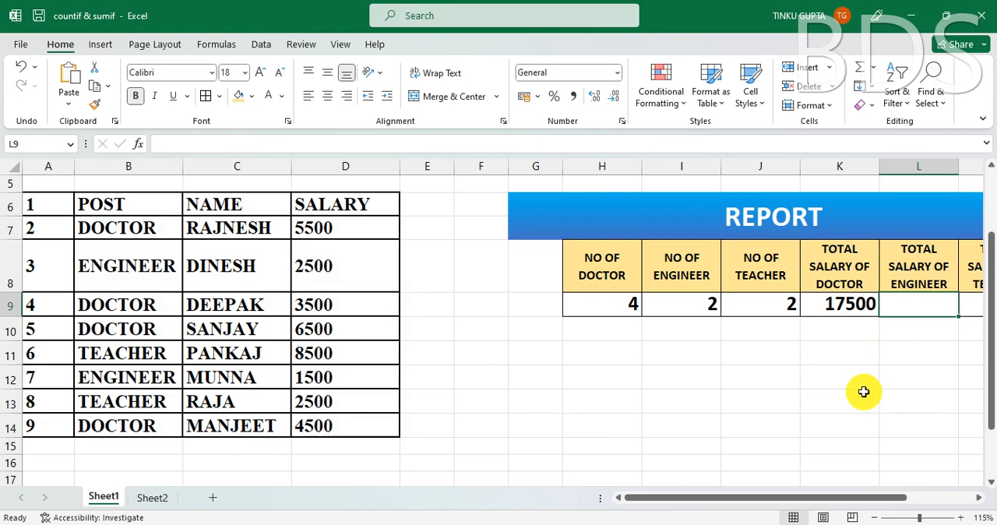
key(ctrl+v)
drag(756, 499, 808, 494)
click(744, 308)
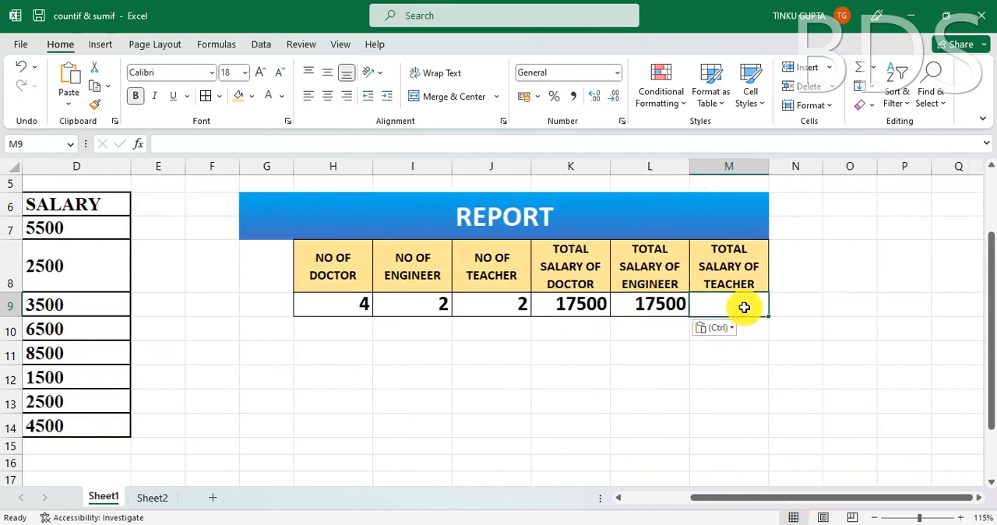
key(ctrl+v)
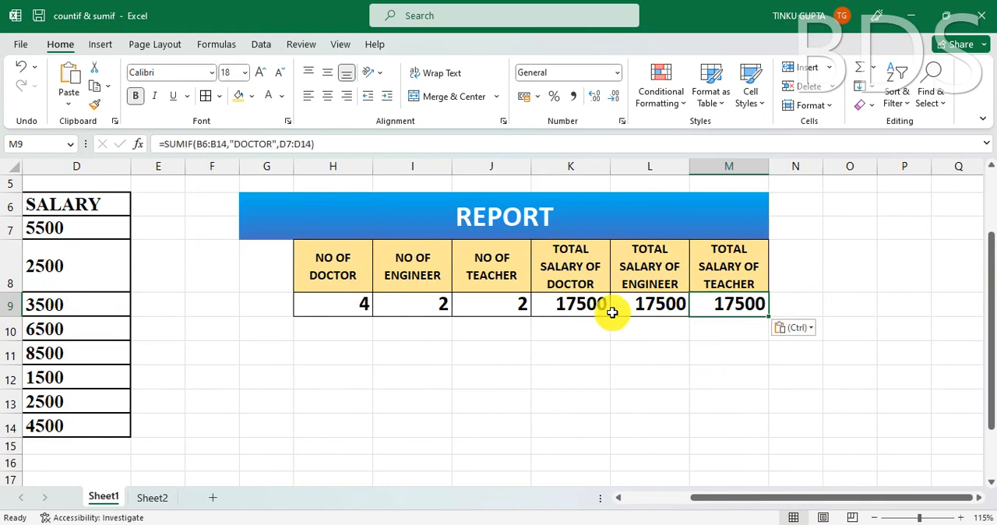
- Change the criterion of the SUMIF formula in L9 to "ENGINEER" and enter it
click(646, 307)
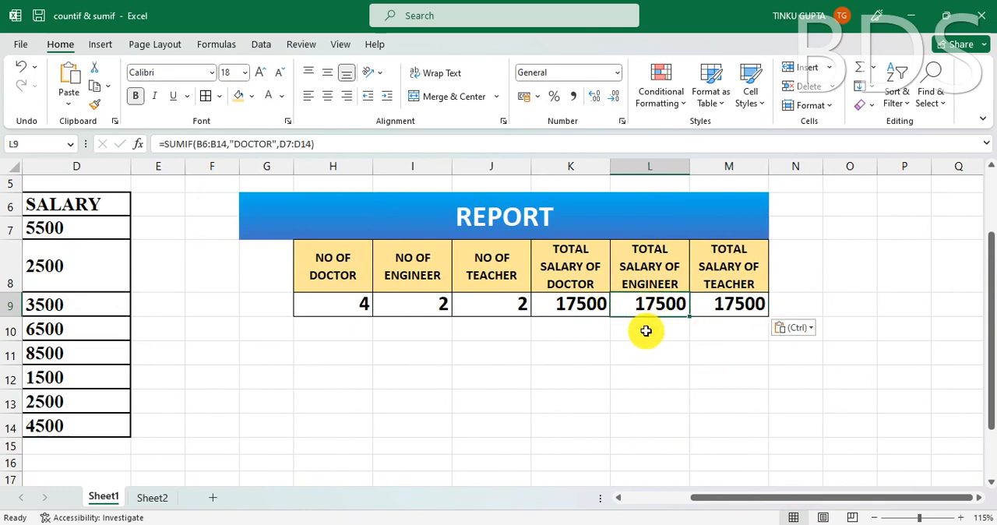
key(F2)
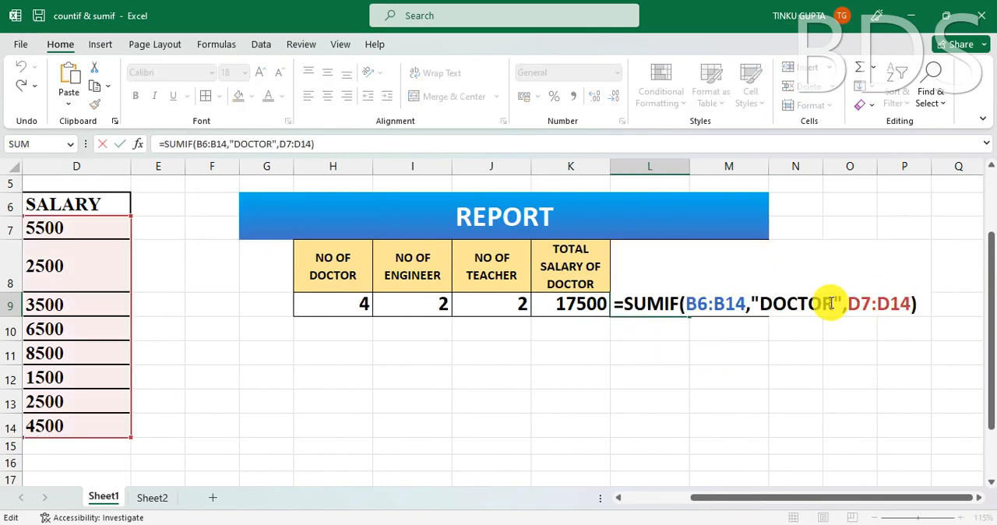
drag(832, 304, 742, 403)
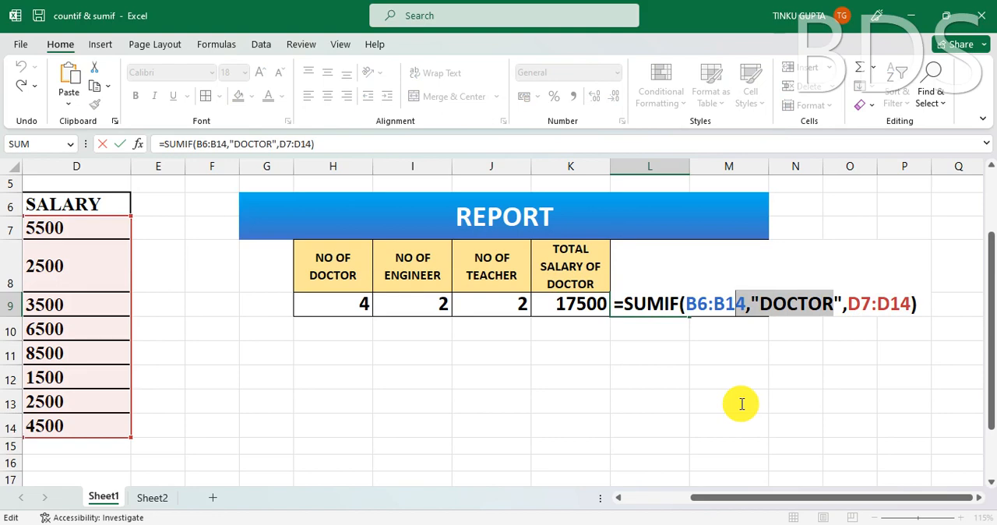
drag(741, 403, 757, 300)
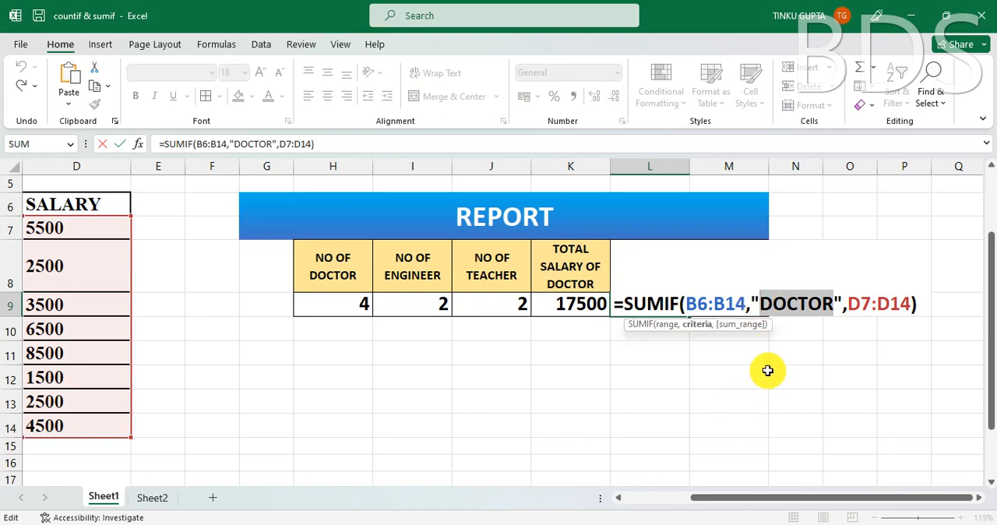
text(ENF)
key(BackSpace)
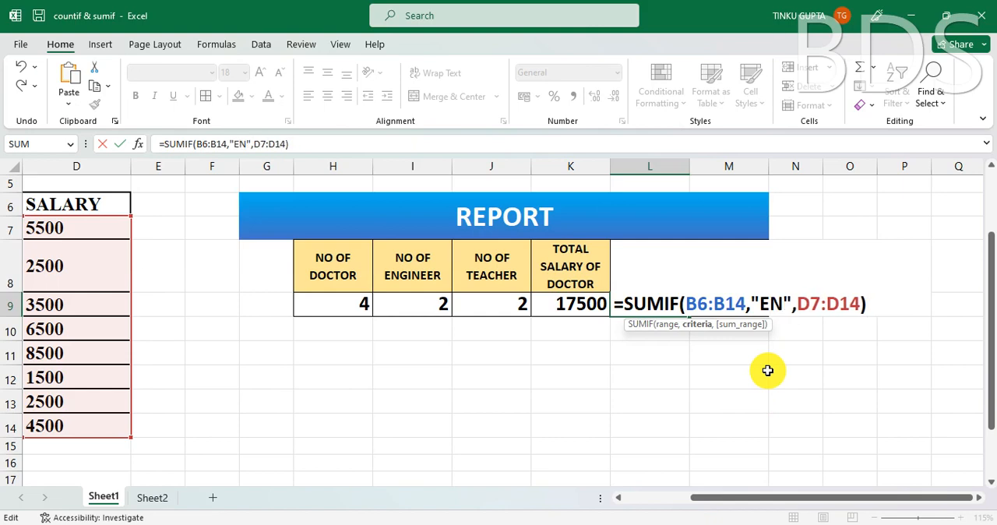
text(GINEER)
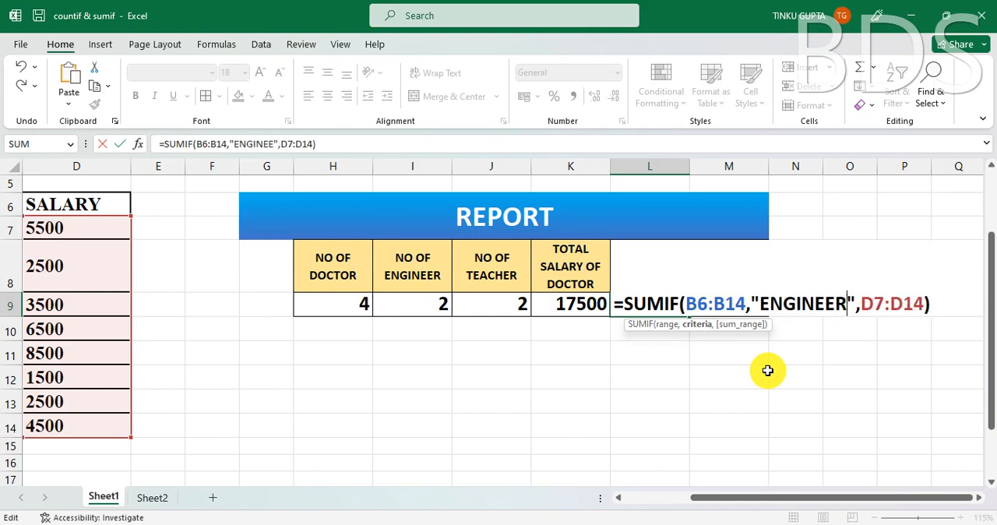
key(Return)
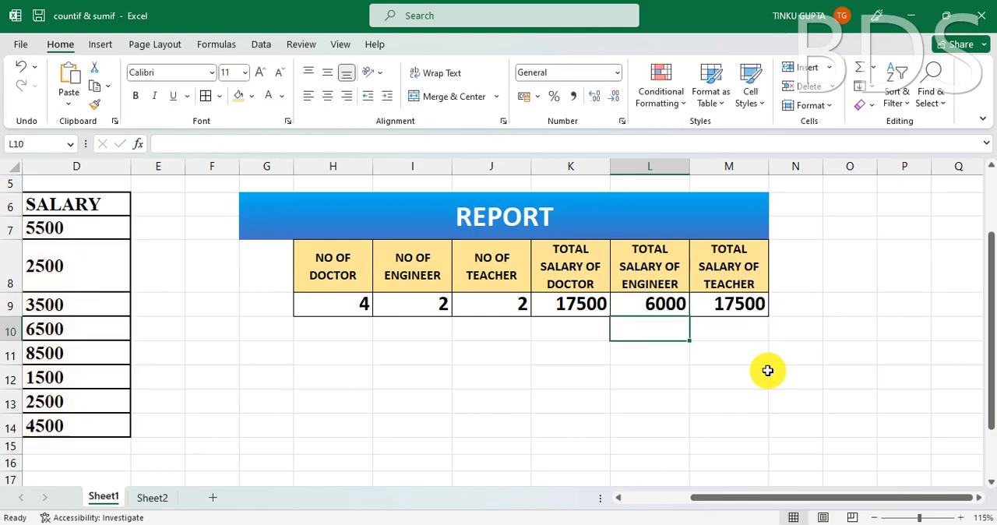
- Change the criterion of the SUMIF formula in M9 to "TEACHER" and enter it
click(742, 305)
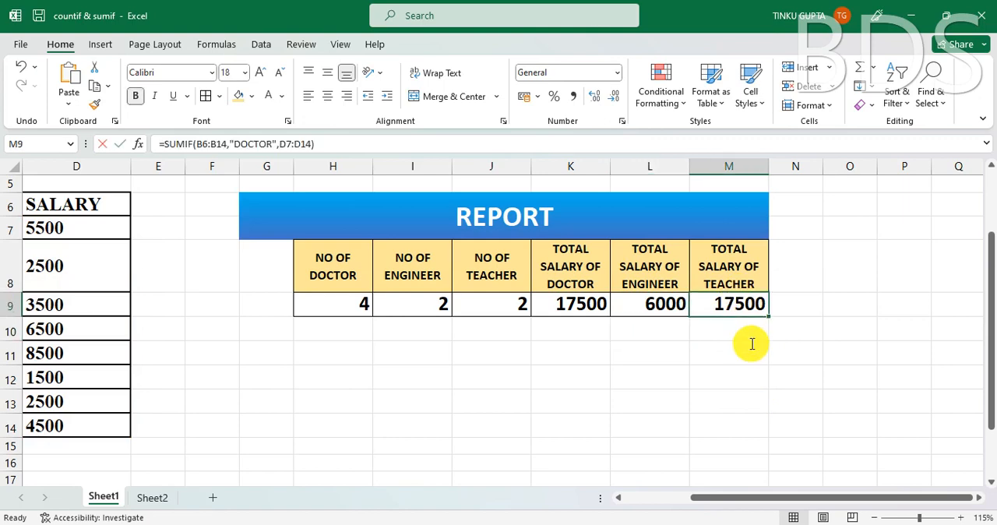
key(F2)
click(913, 304)
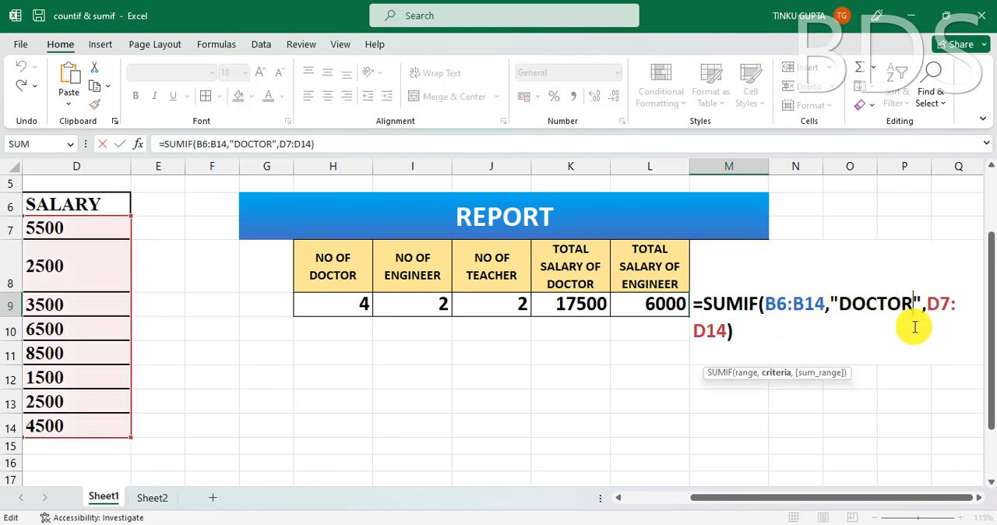
key(BackSpace)
key(BackSpace)
key(BackSpace)
key(BackSpace)
key(BackSpace)
key(BackSpace)
key(BackSpace)
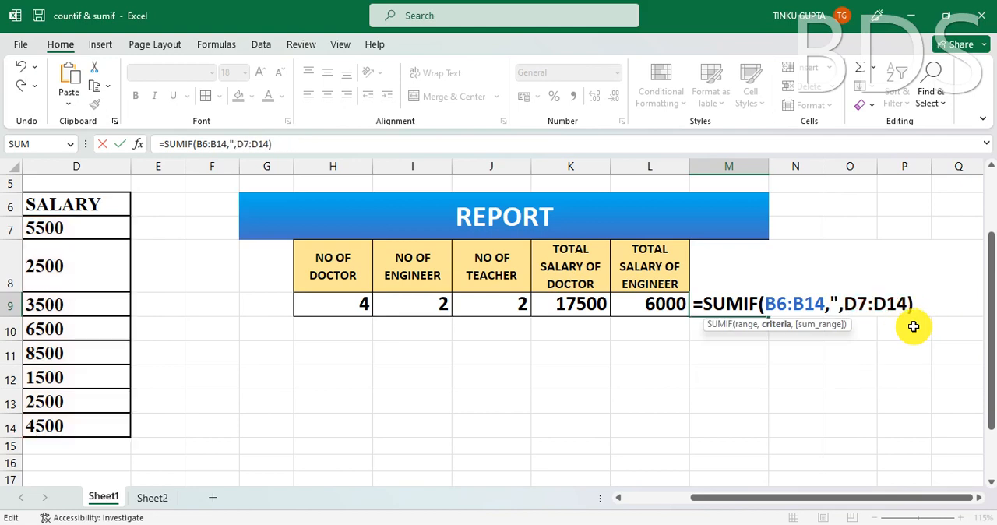
text(")
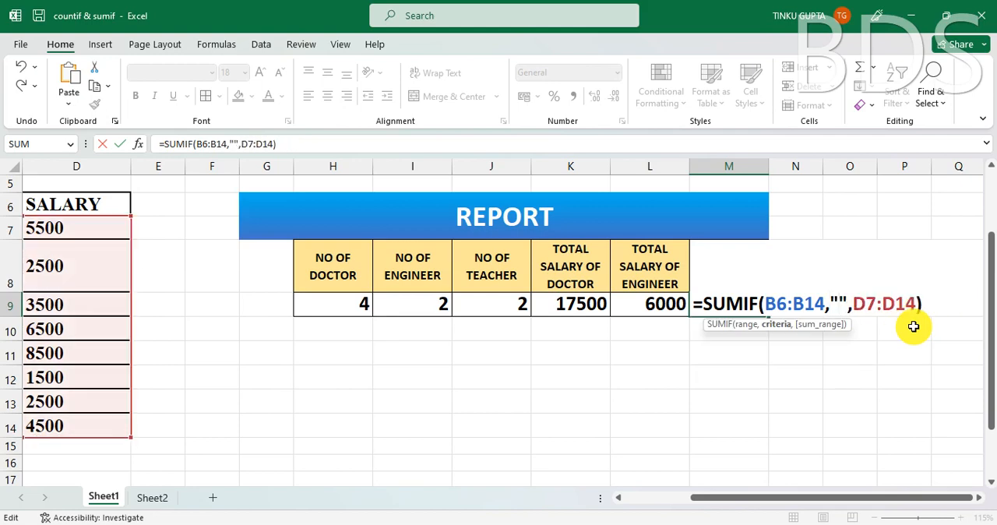
text(TEACHER)
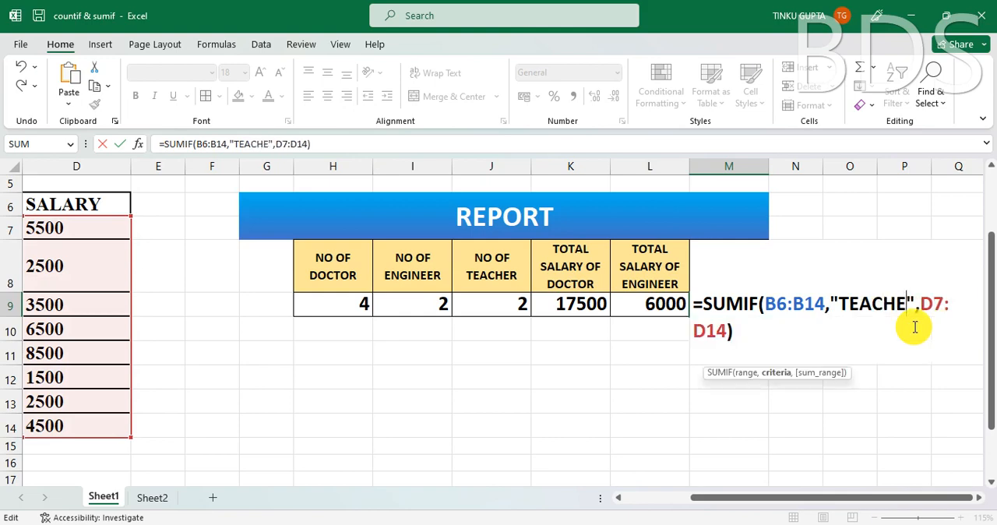
key(Return)
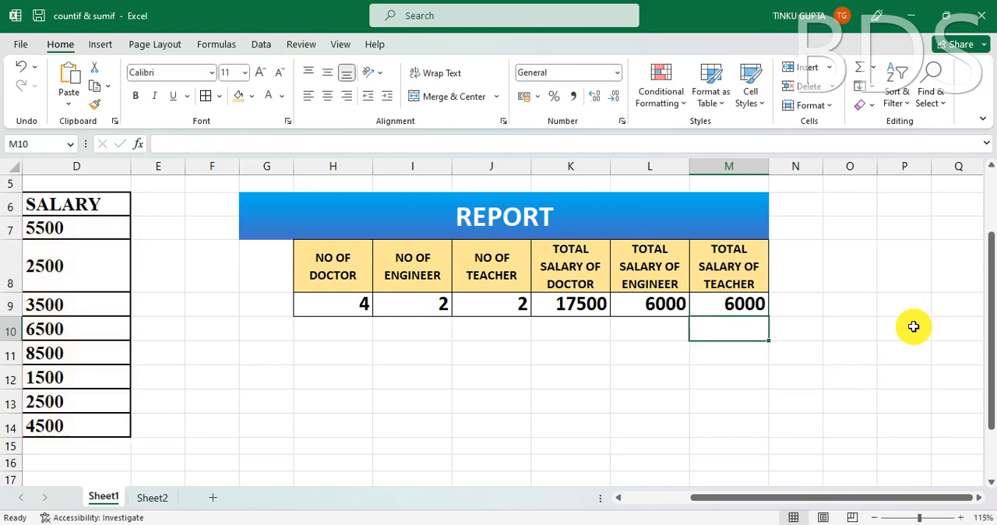
- Review the SUMIF formula in M9 and the combined sum of the three salary totals in K9:M9
click(748, 307)
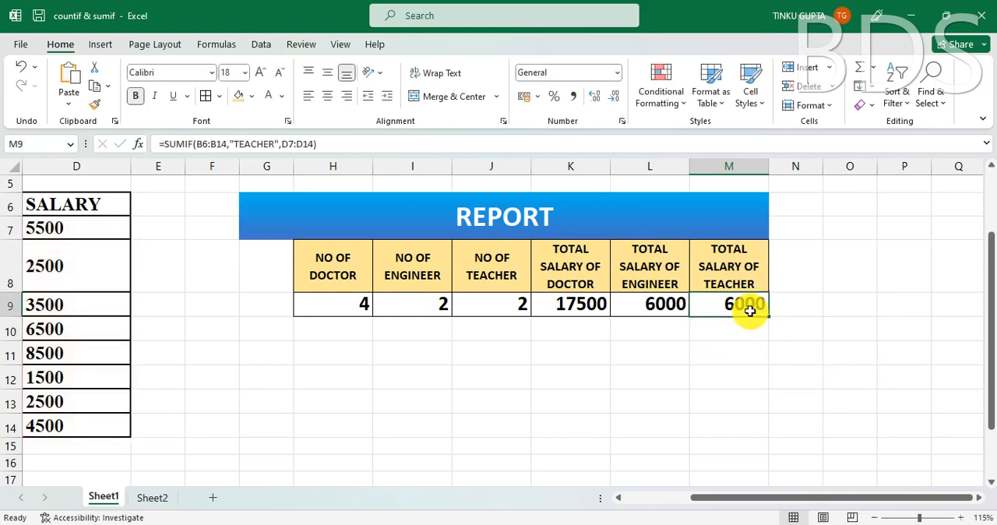
click(645, 377)
drag(574, 304, 752, 307)
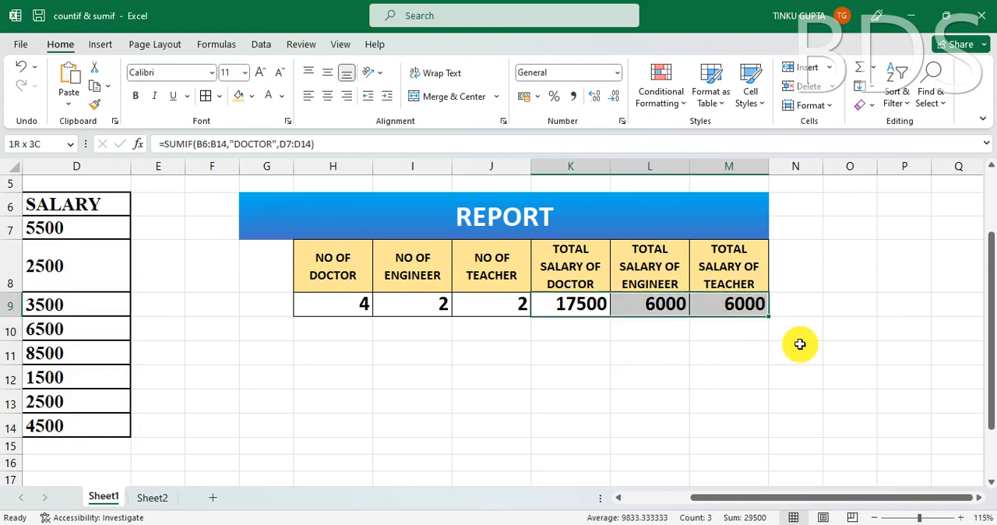
- Add up the three salary totals in cell O9 with the formula =SUM(K9:M9)
click(838, 309)
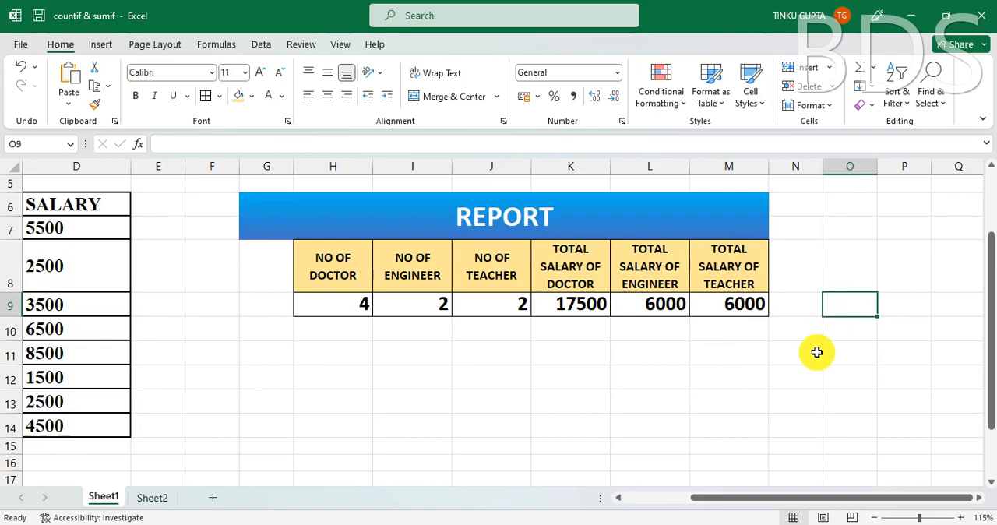
text(=)
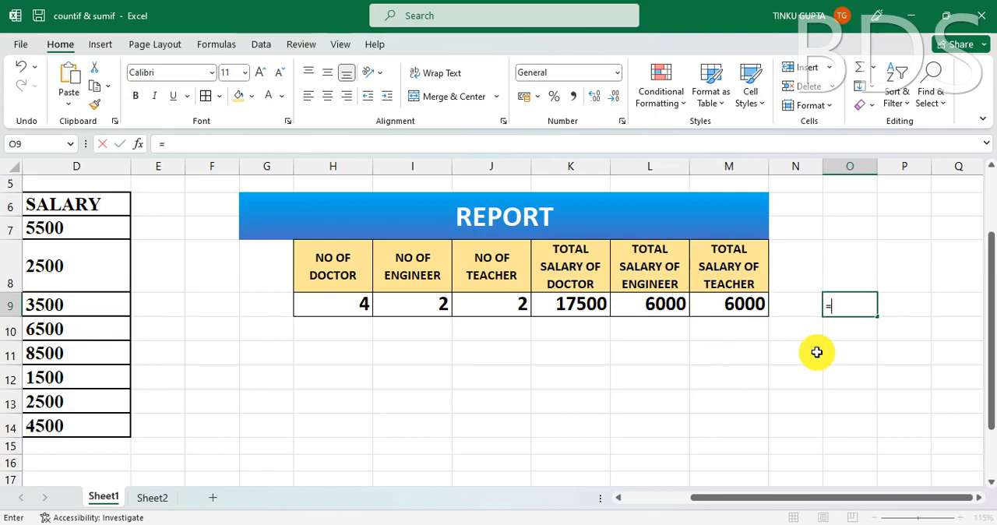
text(SUM()
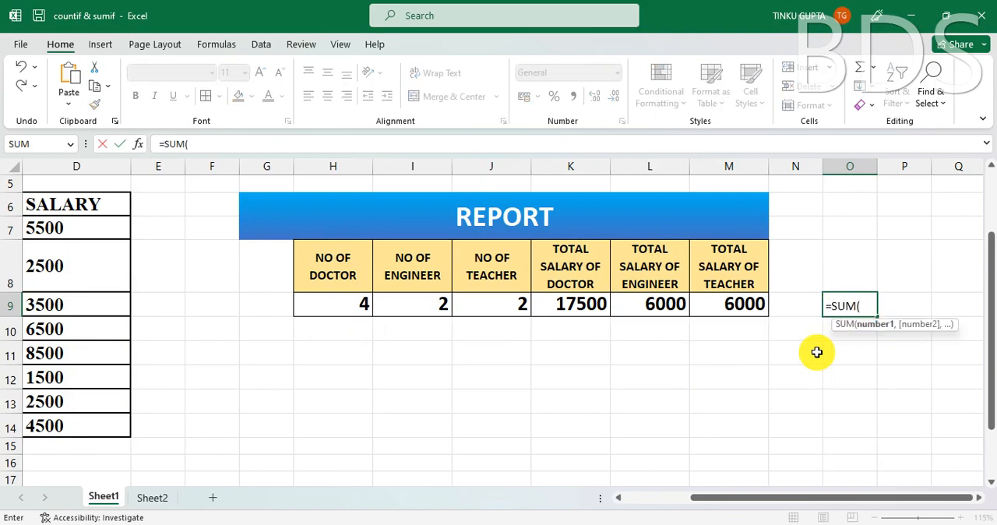
drag(591, 308, 746, 314)
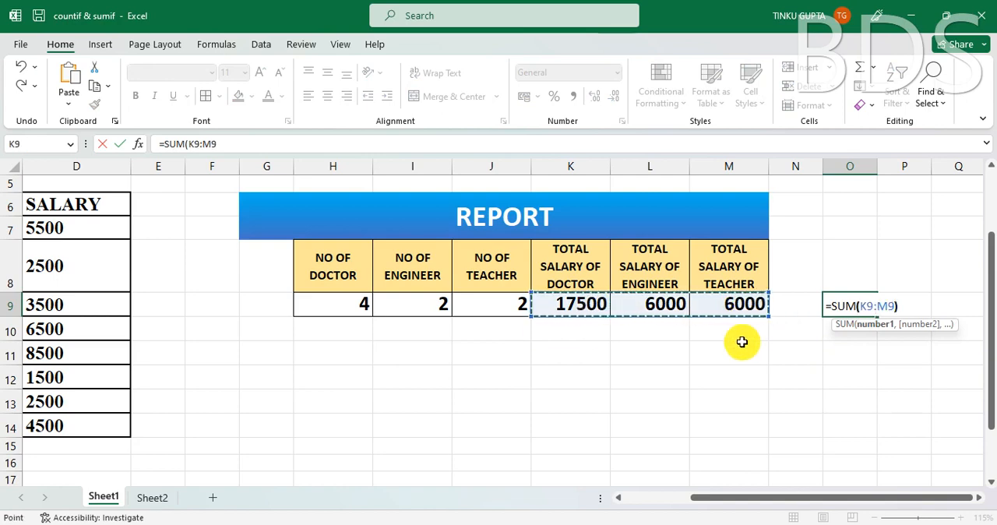
text())
key(Return)
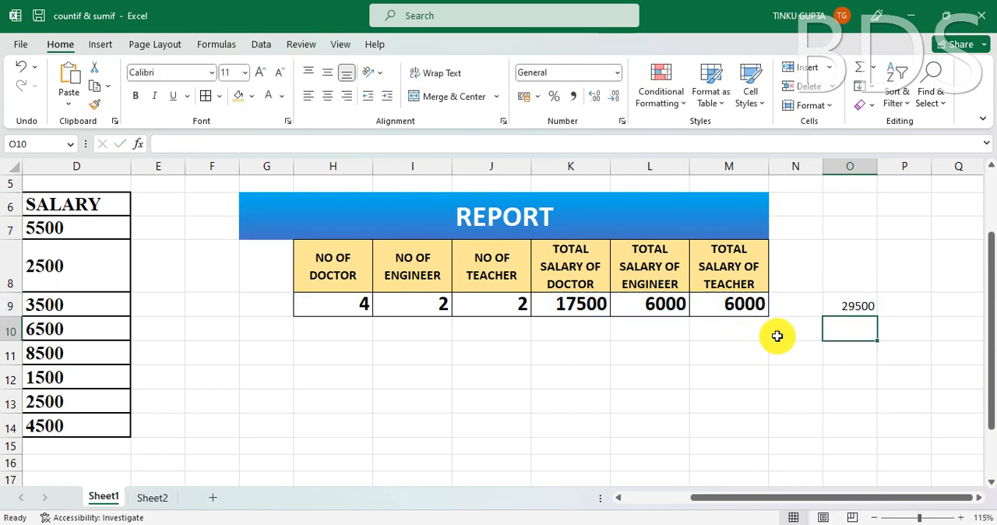
click(850, 306)
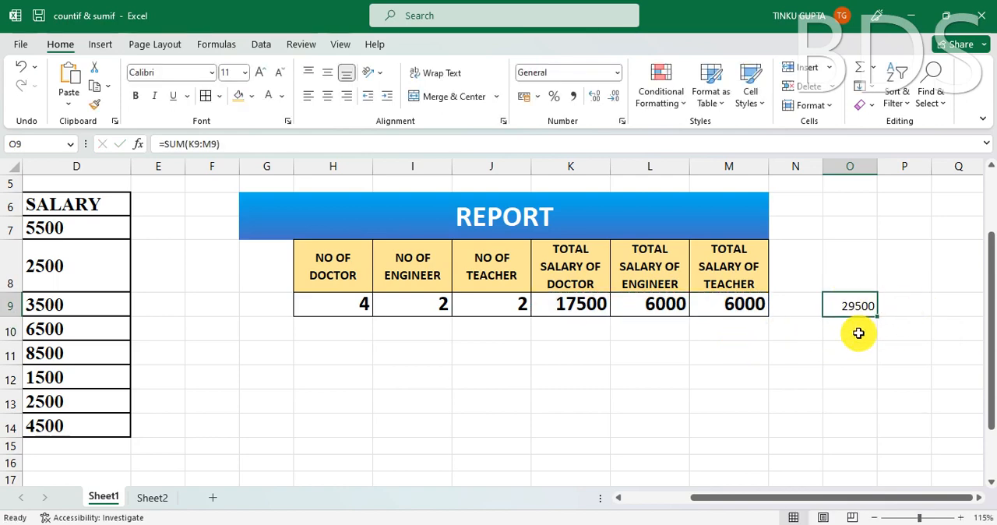
- Total the SALARY column in cell D15 with the formula =SUM(D7:D14)
drag(712, 497, 634, 516)
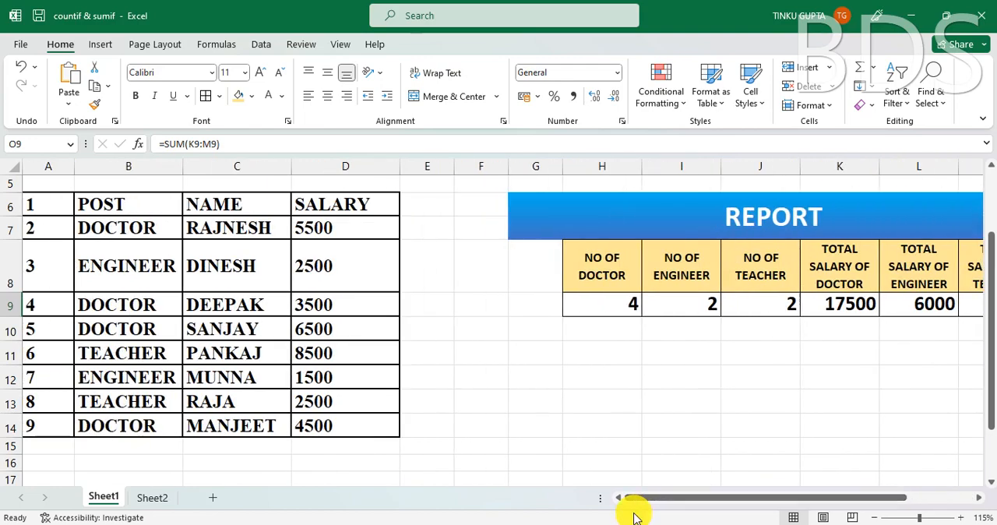
click(321, 447)
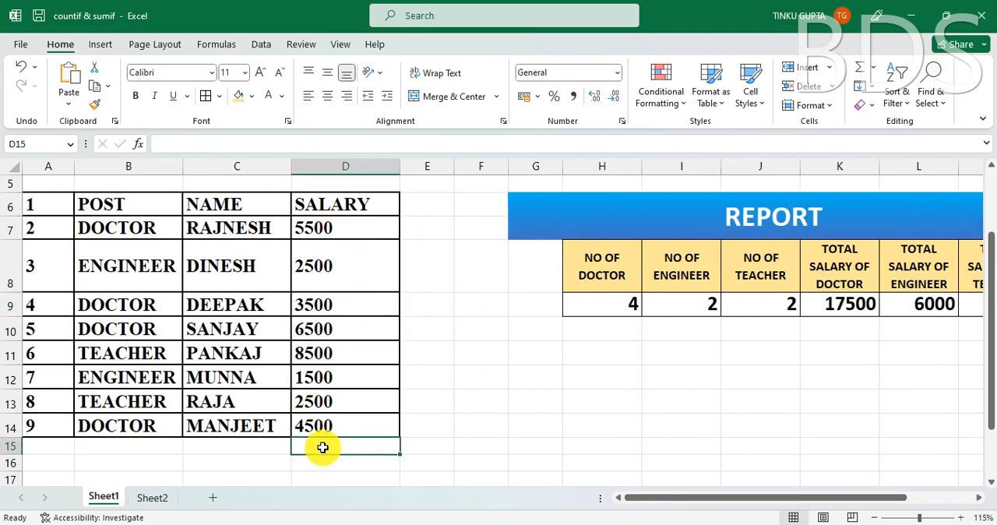
key(alt+equal)
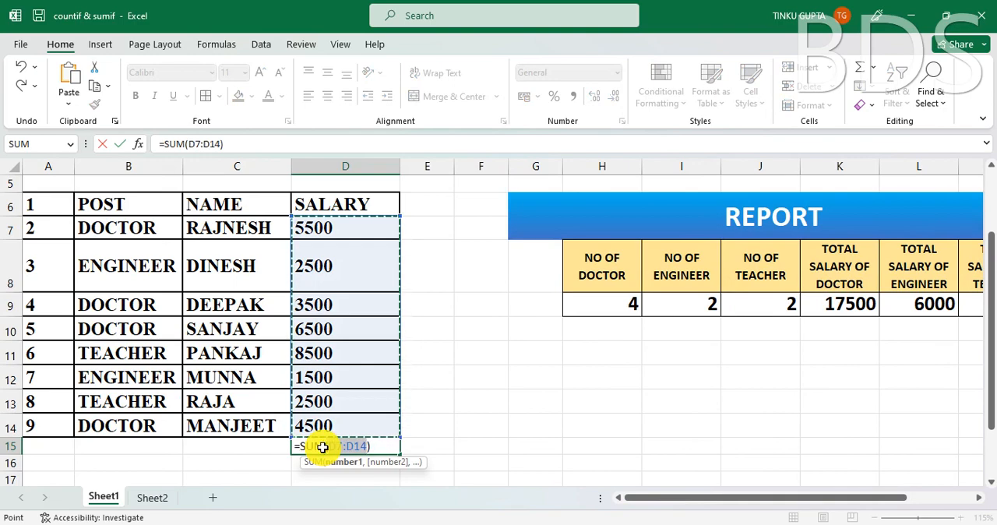
key(Return)
click(363, 451)
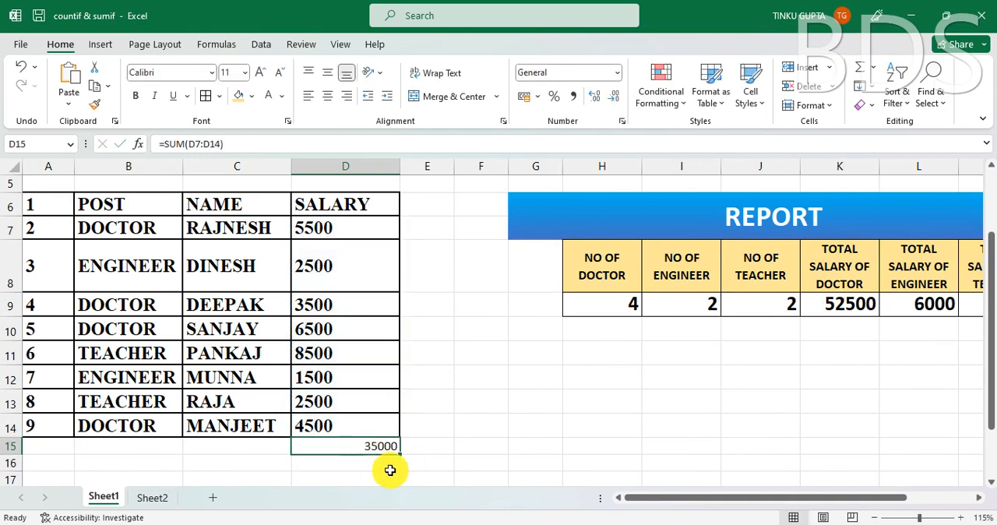
- Examine the SUMIF formula in the TOTAL SALARY OF DOCTOR cell K9, comparing its criteria range and sum range with the employee table
drag(646, 500, 735, 510)
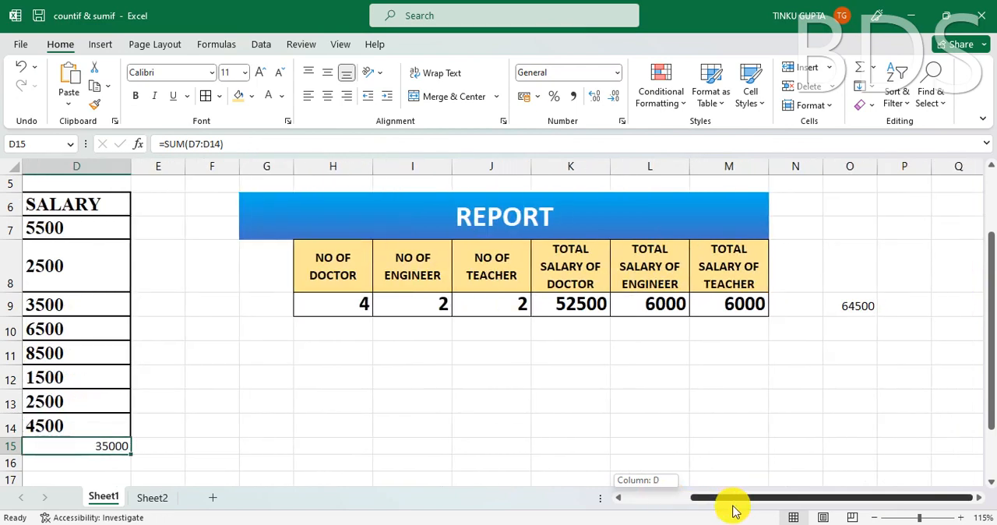
click(586, 301)
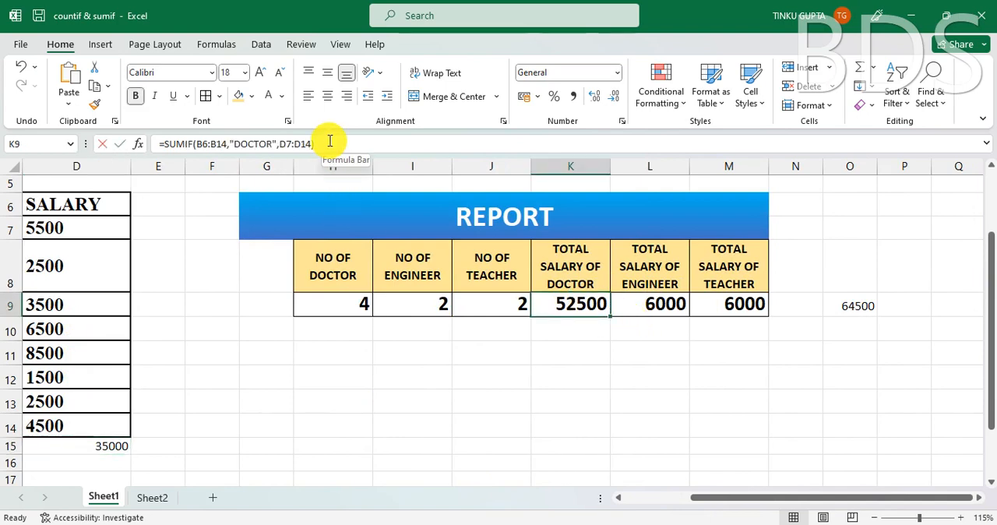
click(331, 141)
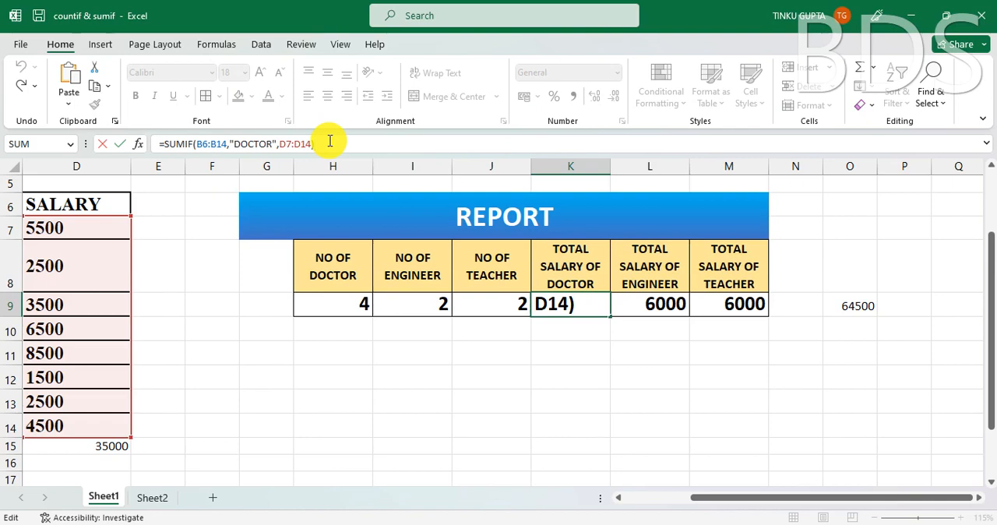
key(ctrl+Return)
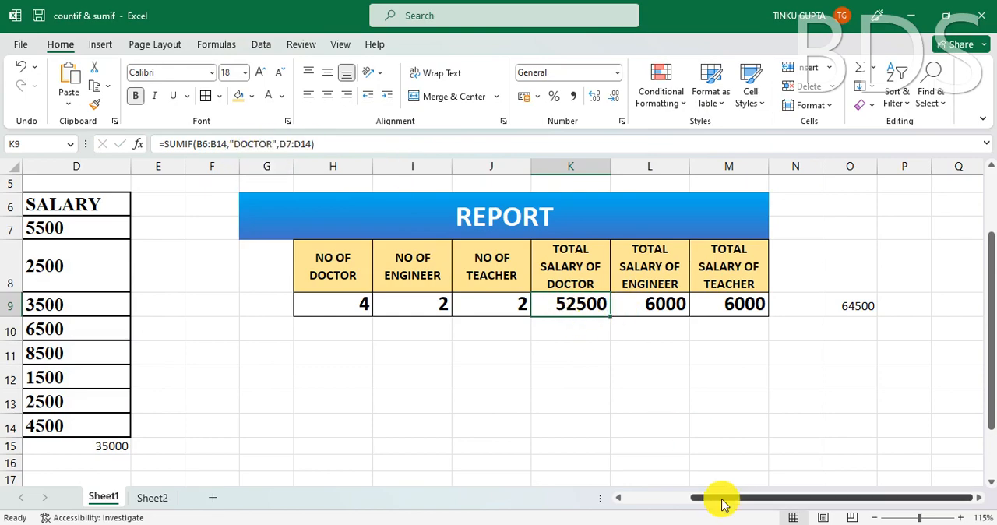
drag(724, 502, 643, 509)
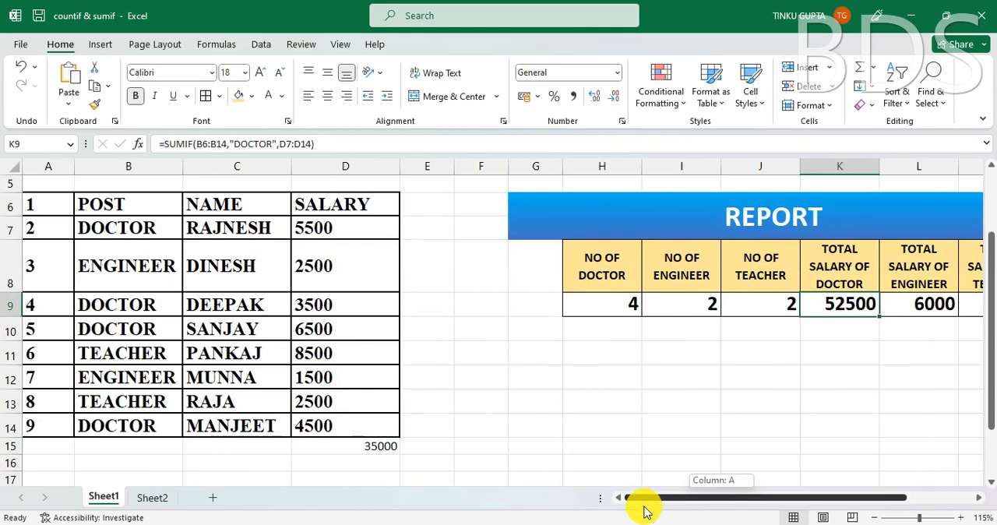
click(333, 145)
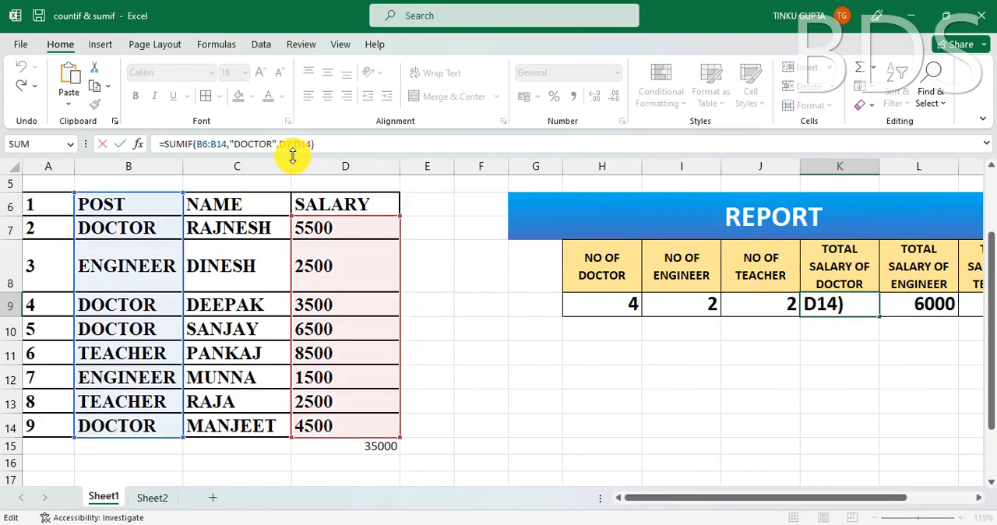
double_click(211, 151)
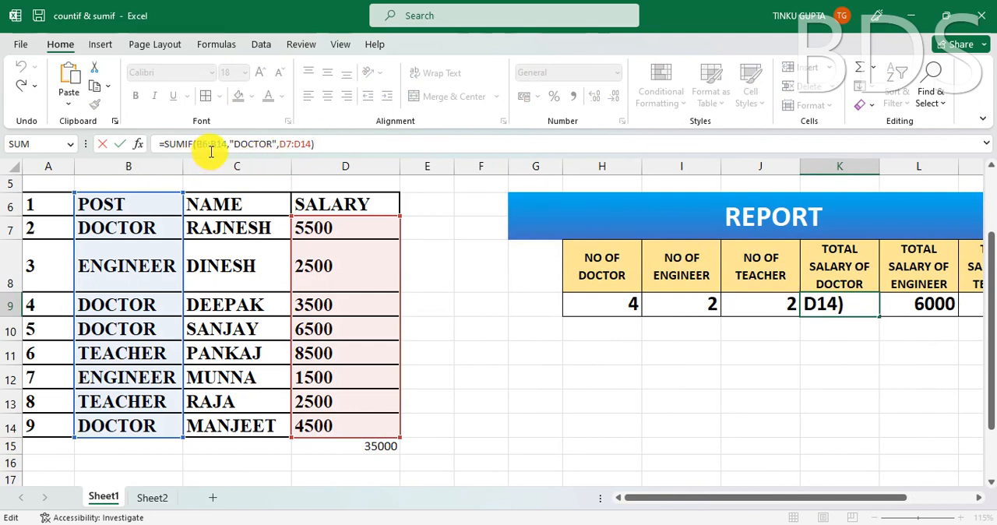
click(243, 151)
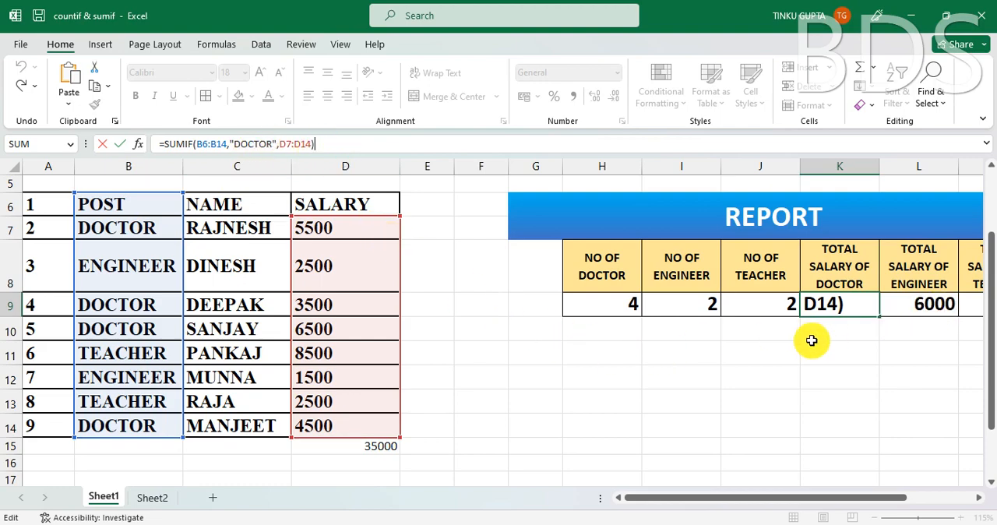
key(Escape)
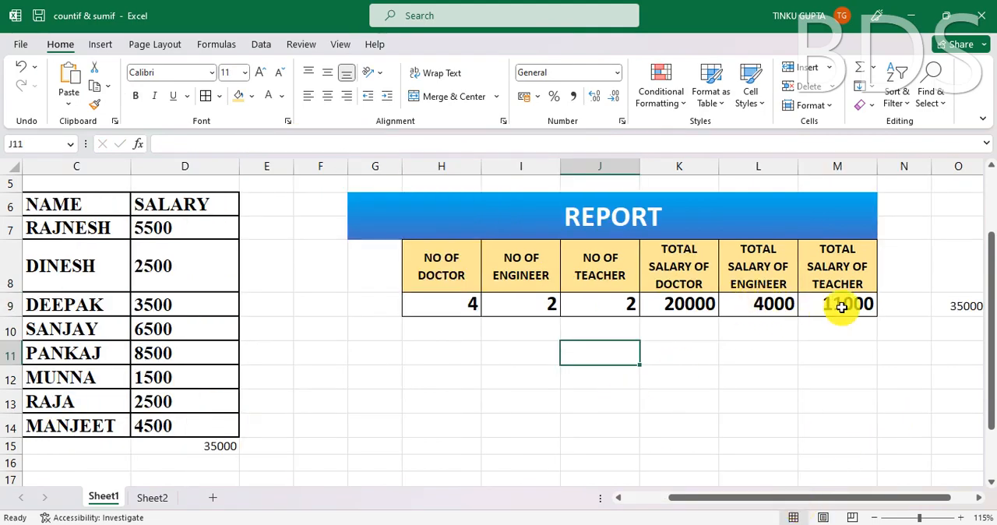
- Check the SUMIF formulas in M9, L9 and K9 and compare the sum in O9 with the salary column total in D15
click(842, 306)
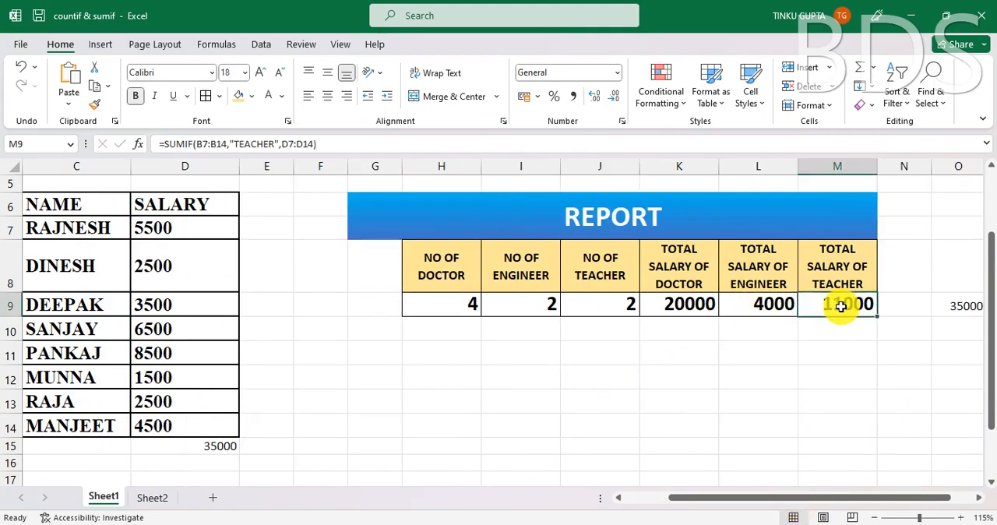
click(760, 309)
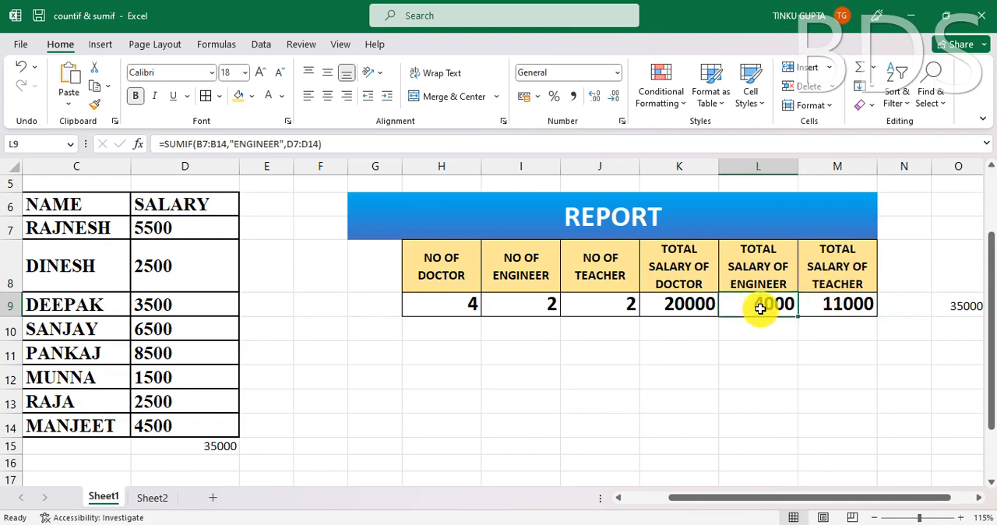
click(680, 304)
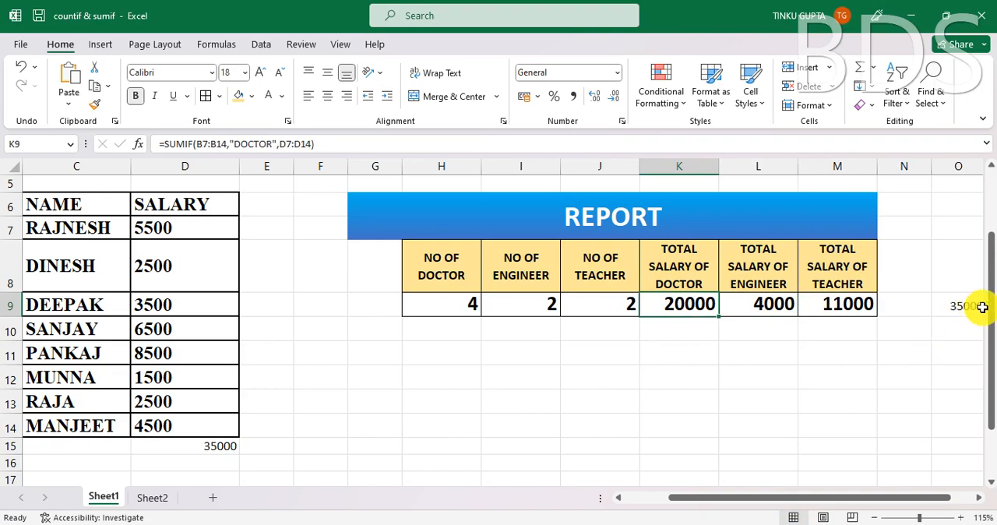
click(958, 308)
drag(708, 497, 754, 499)
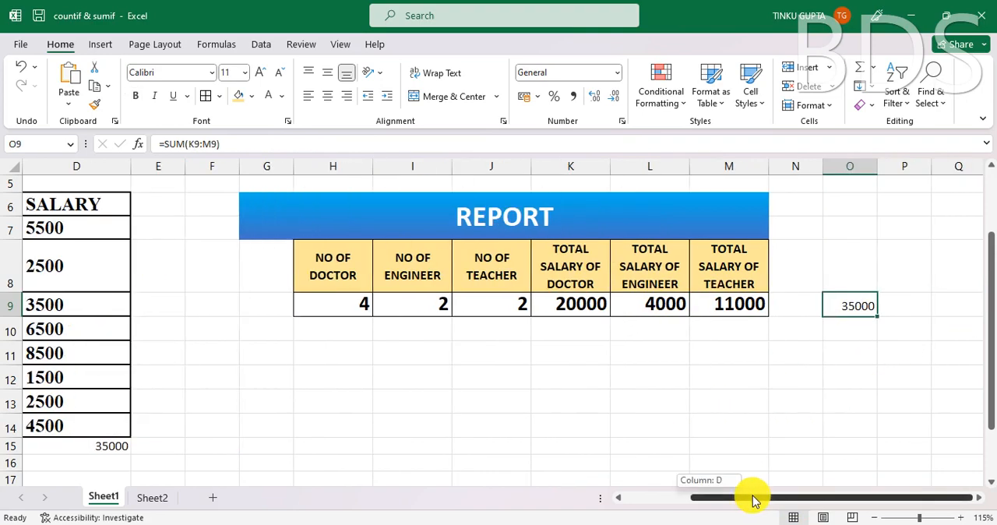
click(860, 327)
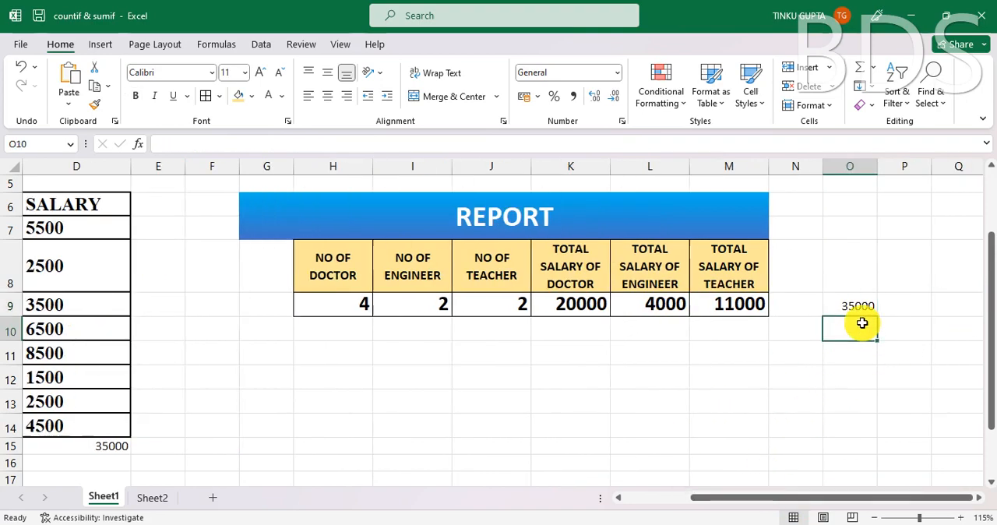
click(109, 448)
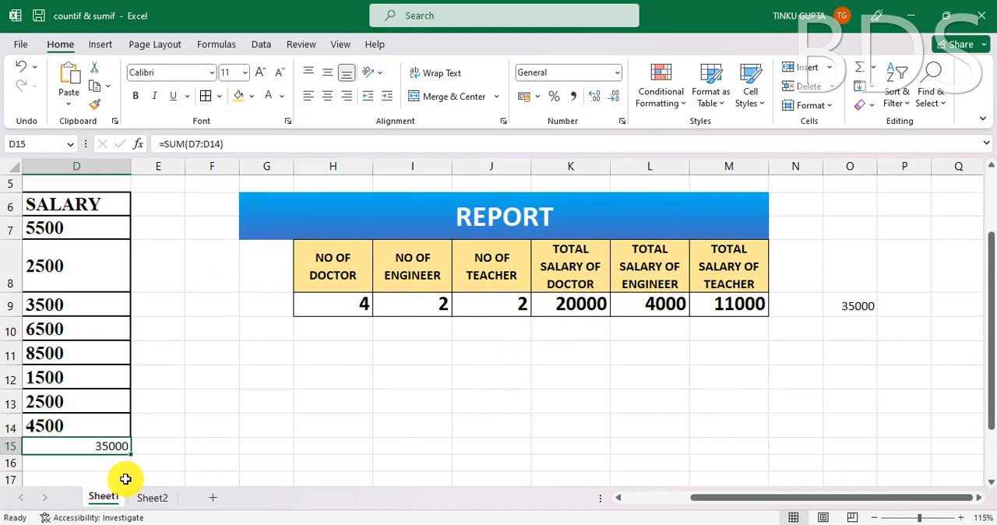
- Switch to Sheet2 and remove the filter from the header row B4:H4 of the sales table
click(153, 499)
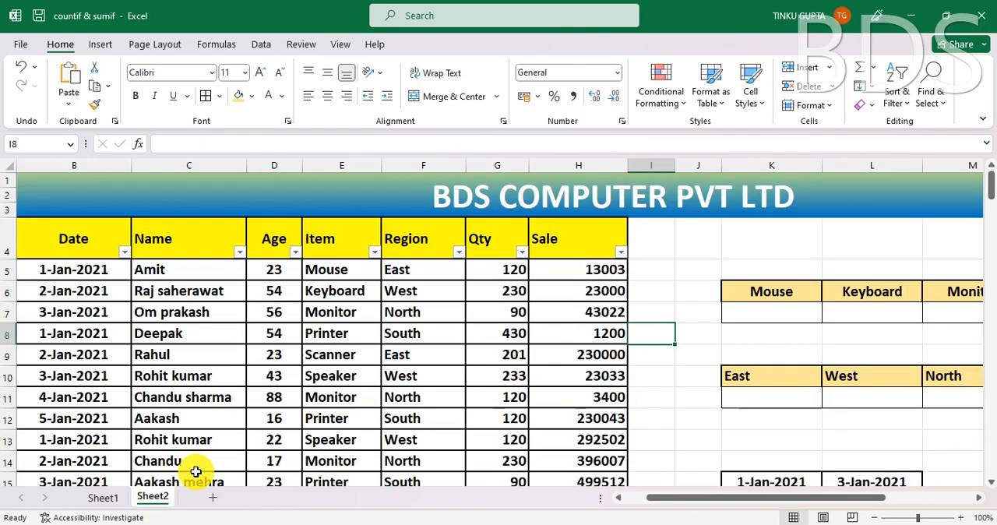
click(447, 376)
drag(71, 245, 596, 249)
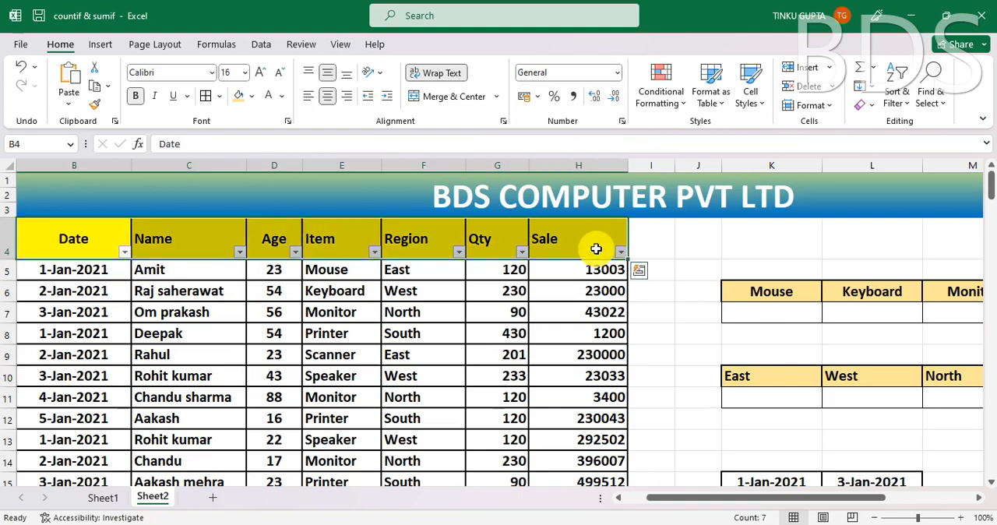
key(ctrl+shift+l)
click(439, 360)
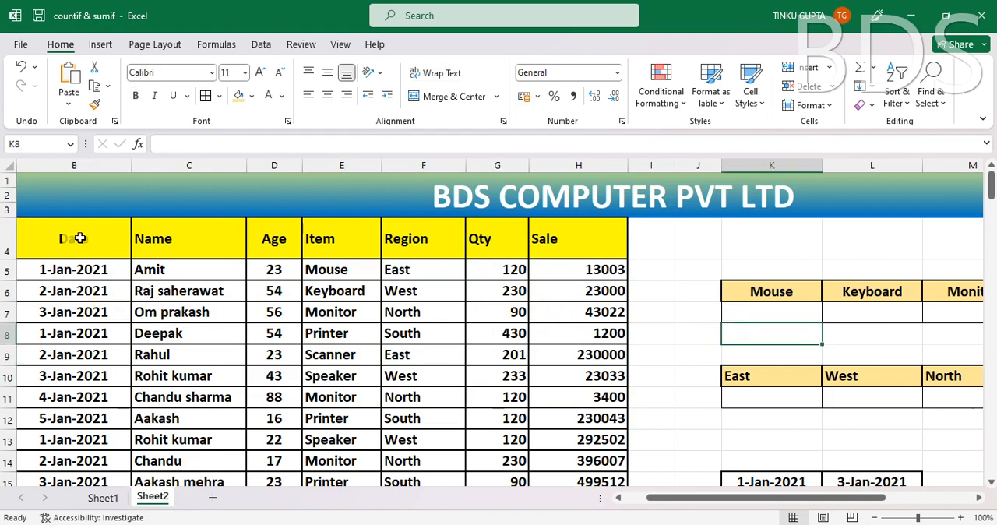
- Examine the Sheet2 sales table's columns from Emp ID to Sale and the empty summary tables for items, regions and dates
click(75, 236)
drag(661, 503, 597, 500)
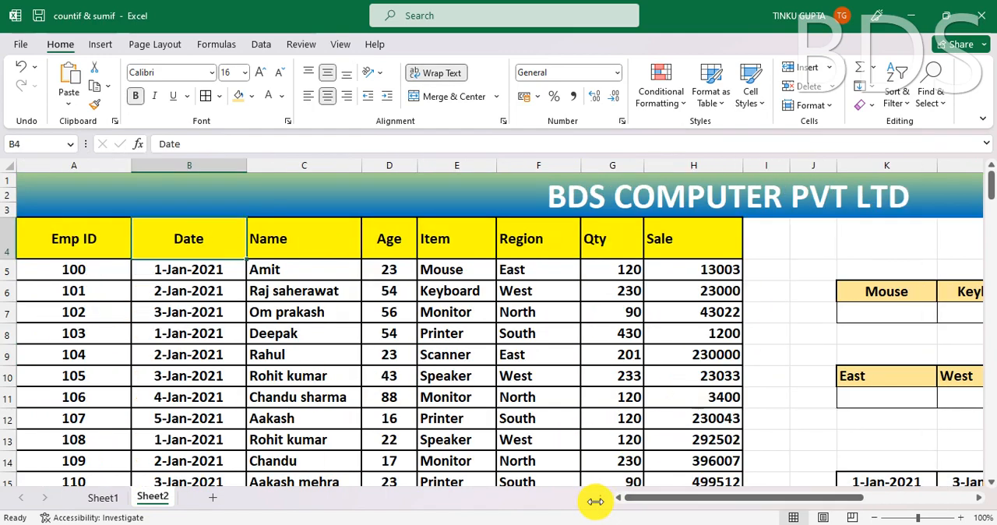
click(75, 261)
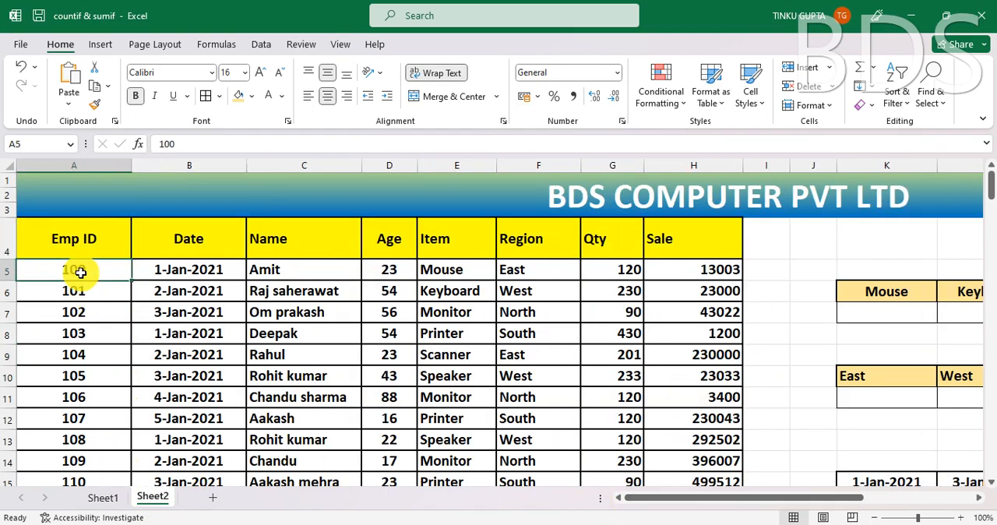
click(189, 236)
click(275, 248)
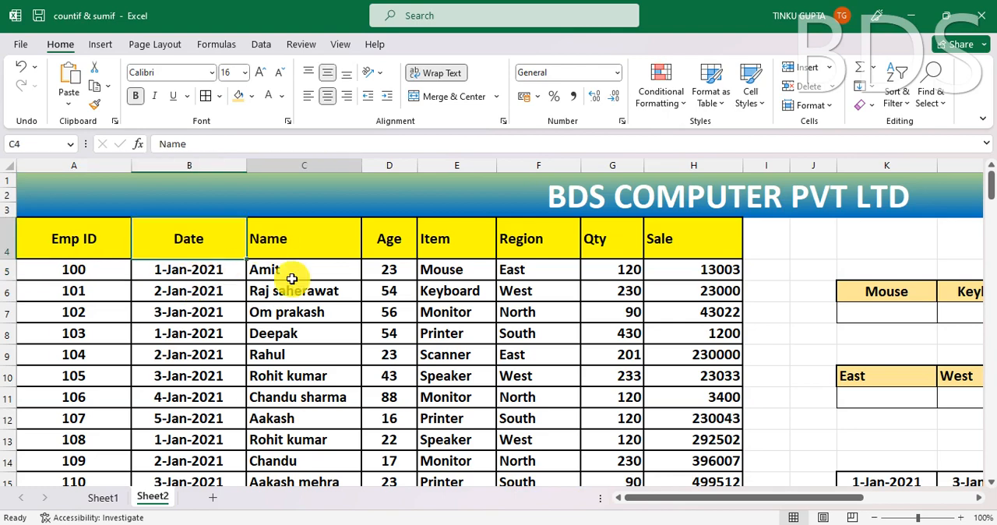
click(388, 244)
click(462, 245)
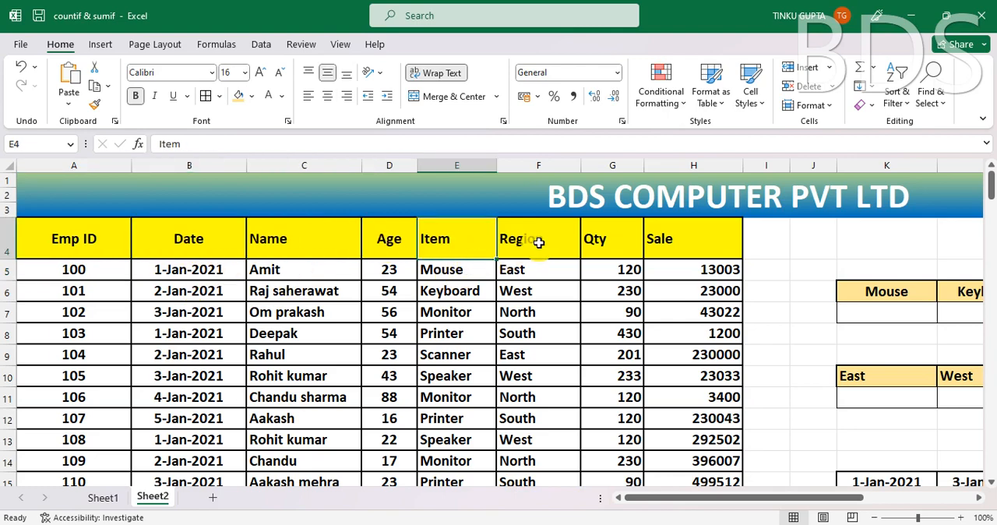
click(535, 244)
click(616, 245)
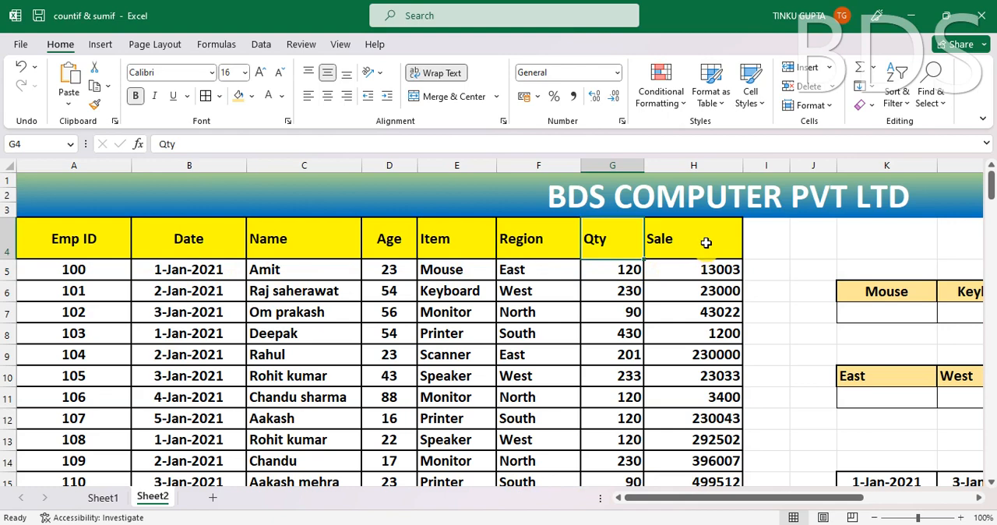
click(705, 243)
click(635, 340)
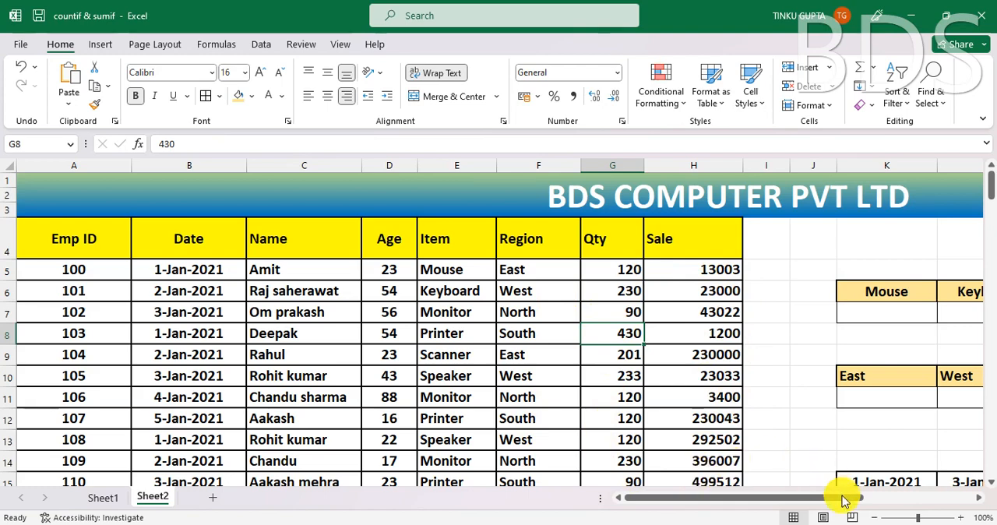
drag(728, 505, 850, 504)
click(793, 411)
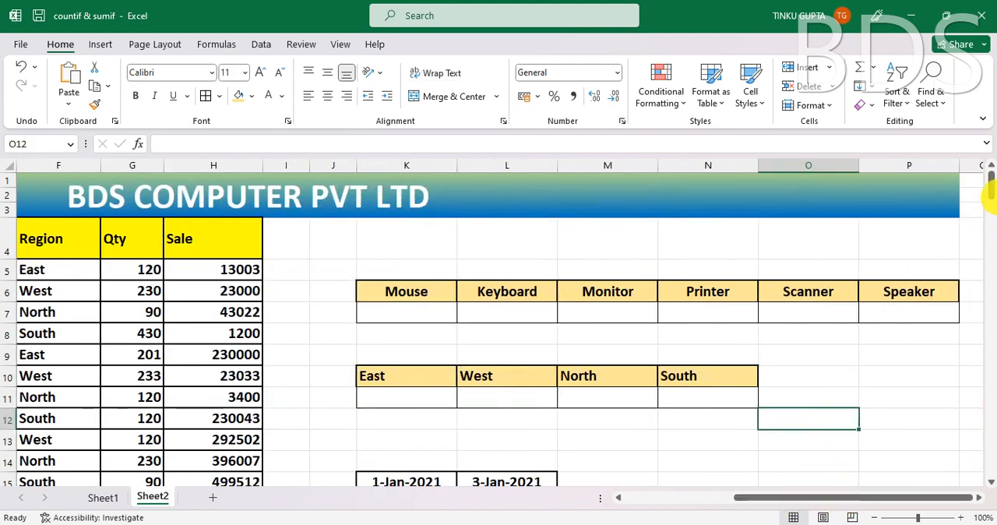
- Examine the item summary table in K6:P7, going through the headers Mouse to Speaker and their empty cells
click(420, 294)
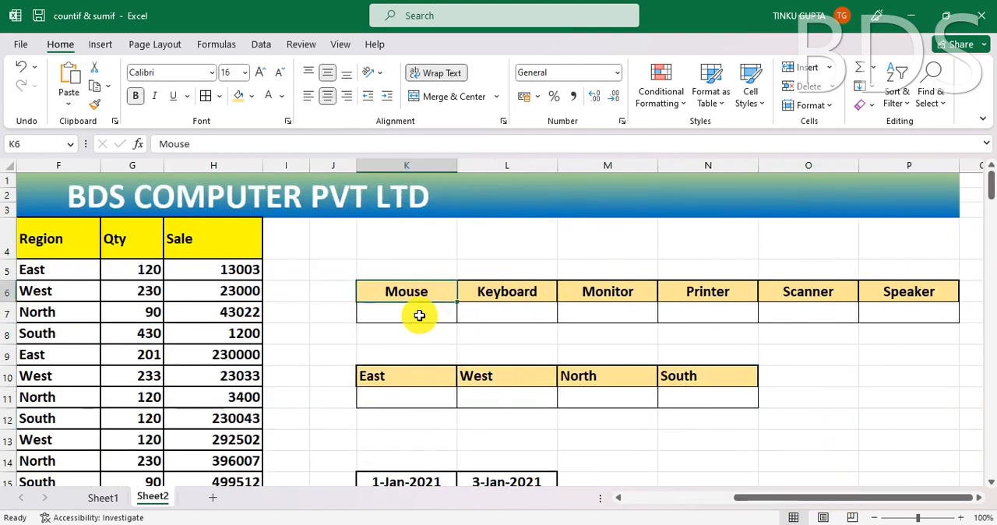
click(417, 315)
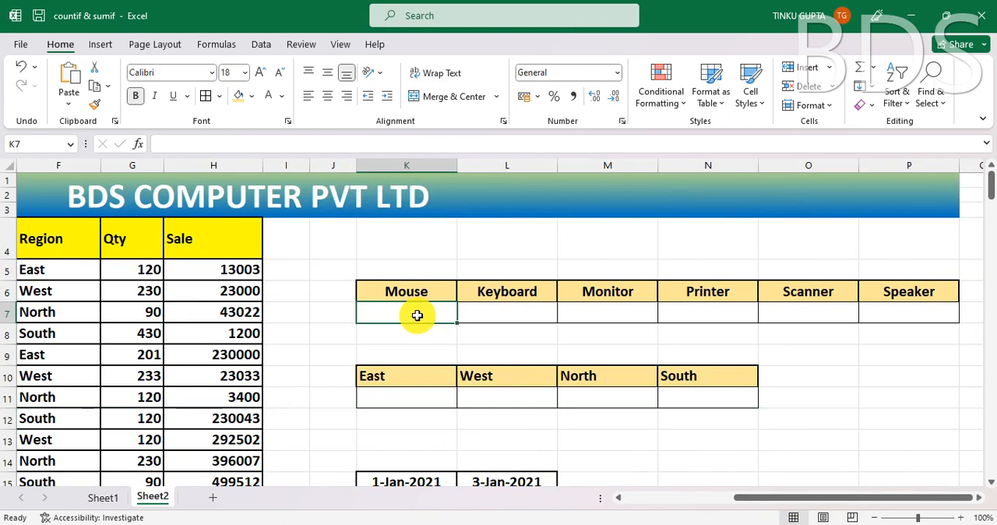
click(511, 313)
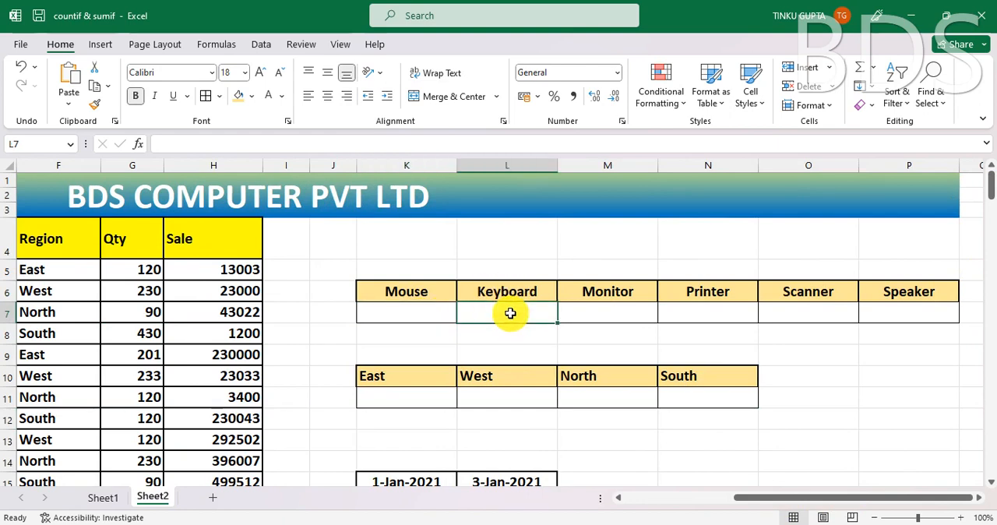
click(609, 293)
click(609, 317)
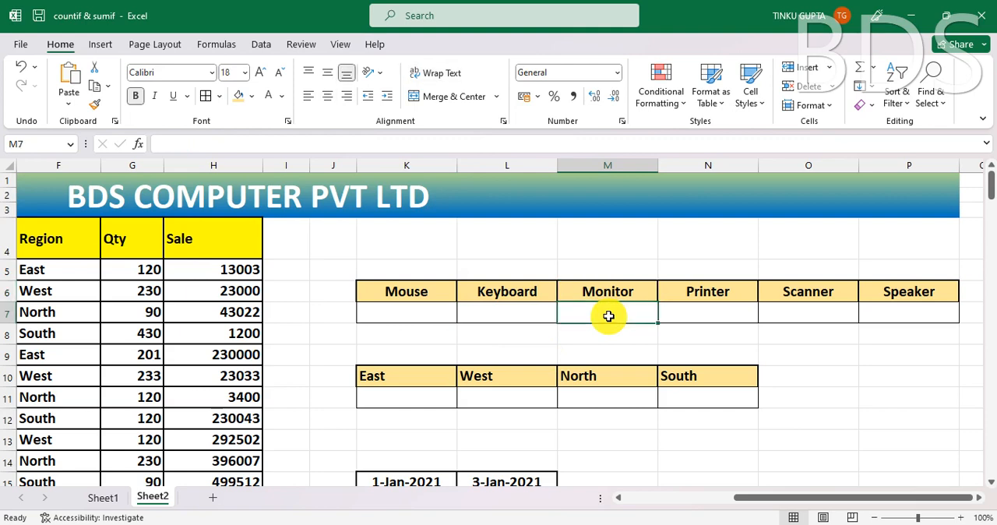
click(708, 291)
click(717, 313)
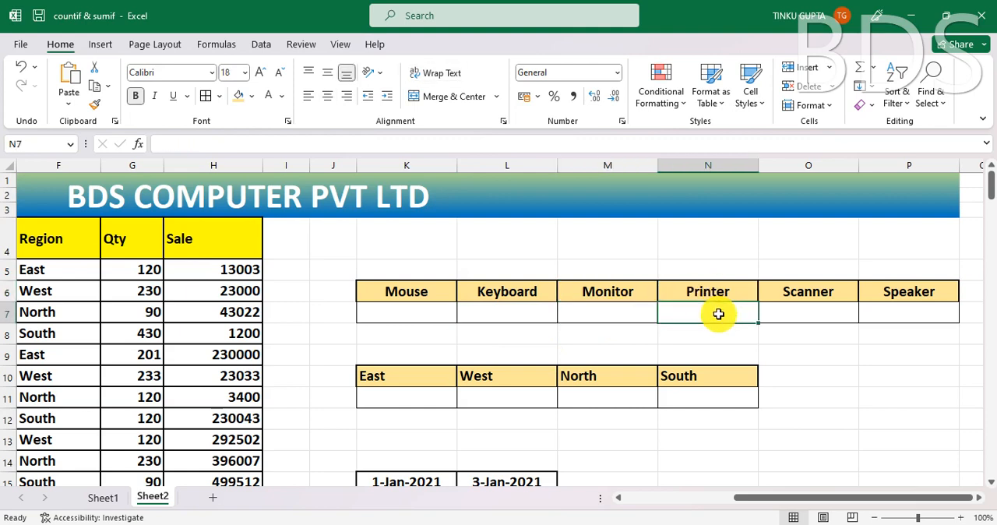
click(827, 314)
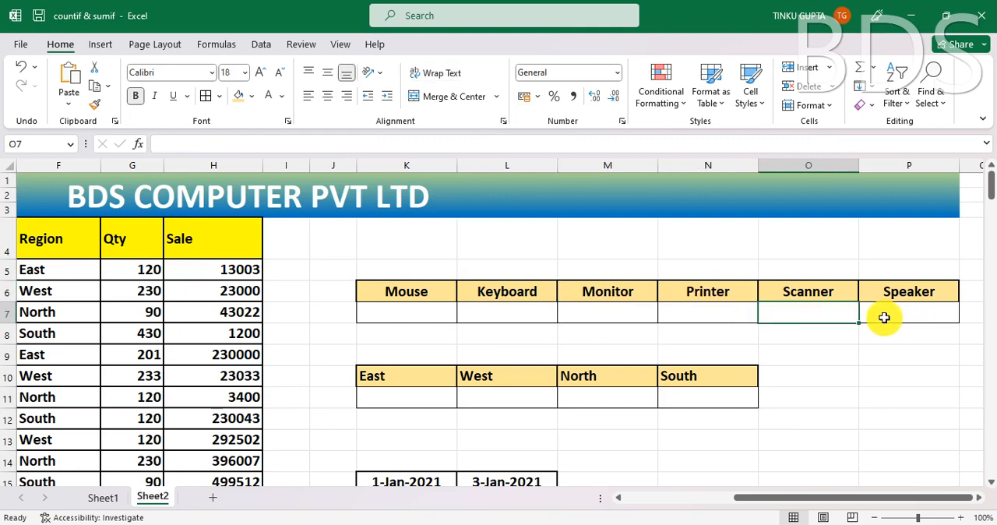
click(903, 313)
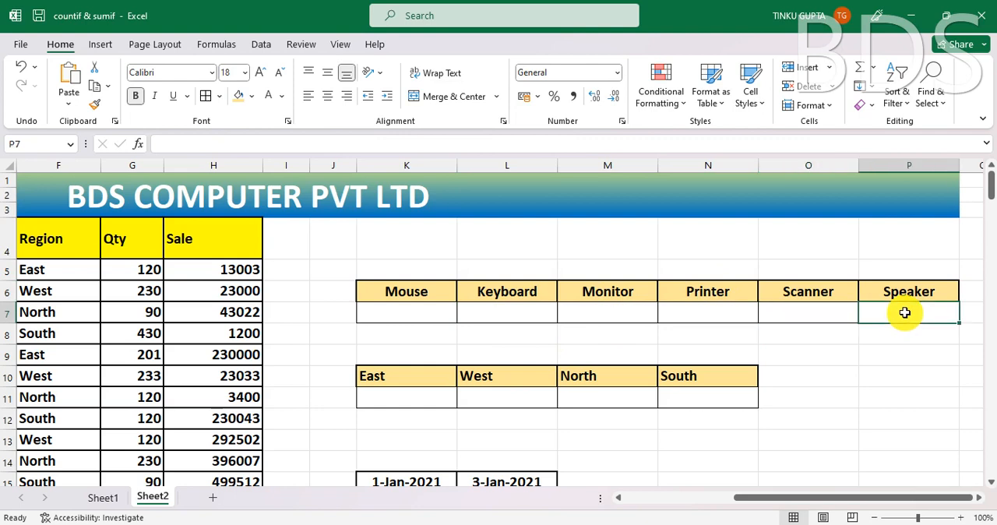
- Enter =COUNTIF(A4:H148,"MOUSE") in the Mouse cell K7 to count mouse entries across the sales table
click(424, 316)
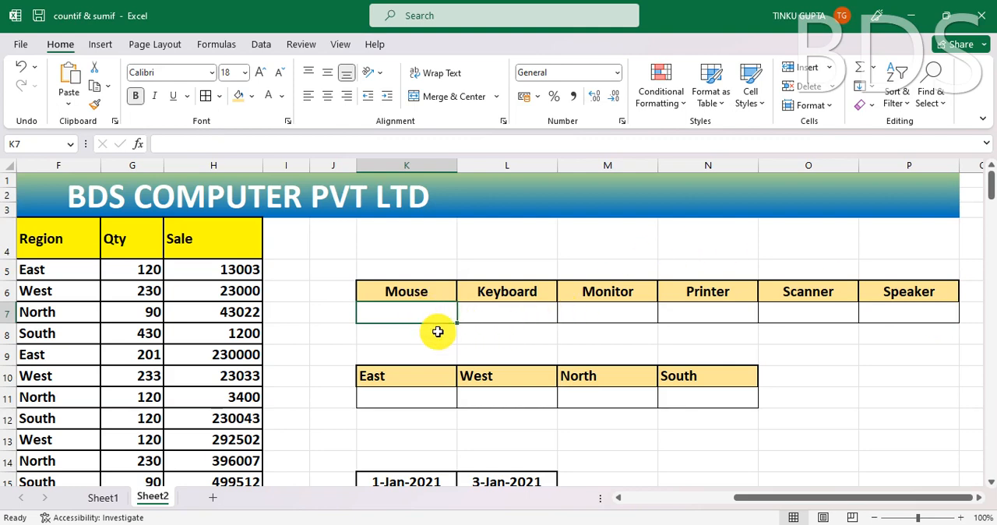
text(=C)
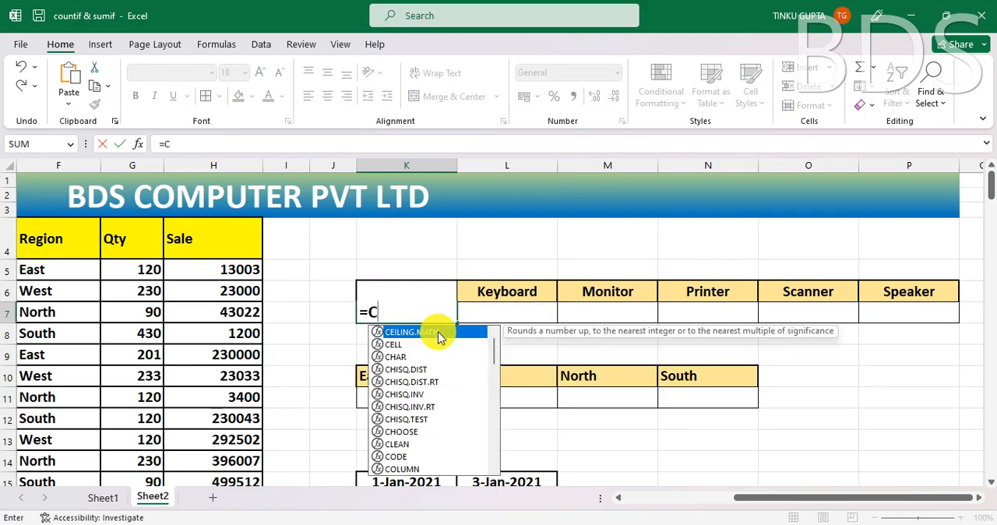
text(OUNTI)
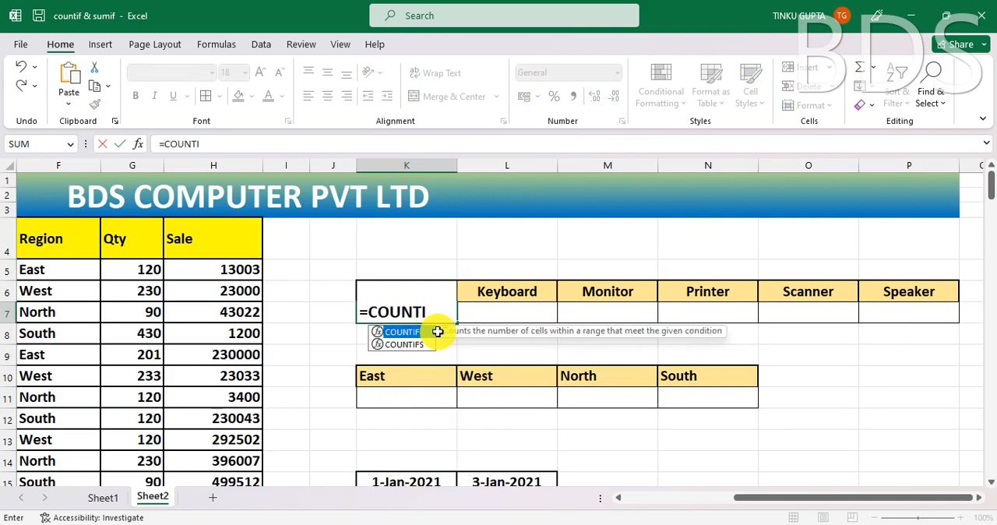
text(F()
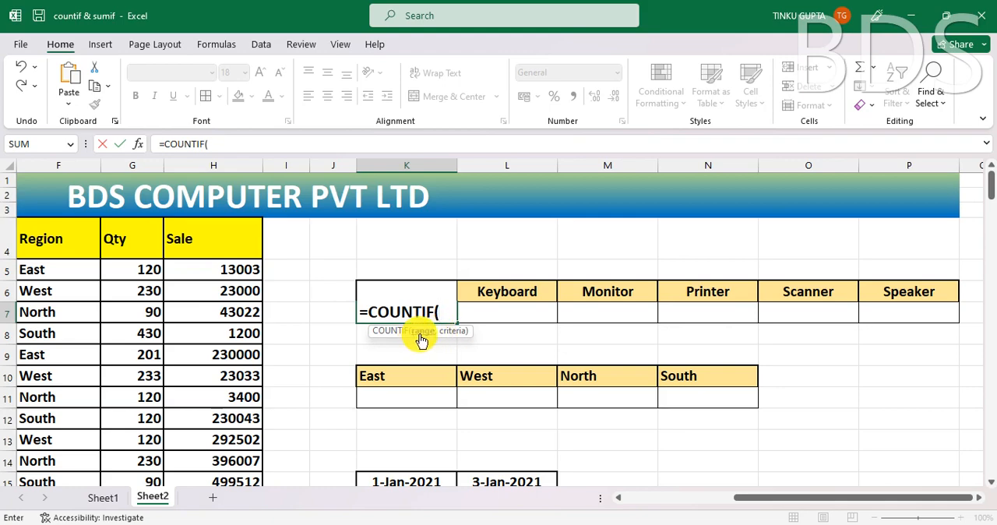
drag(736, 499, 612, 512)
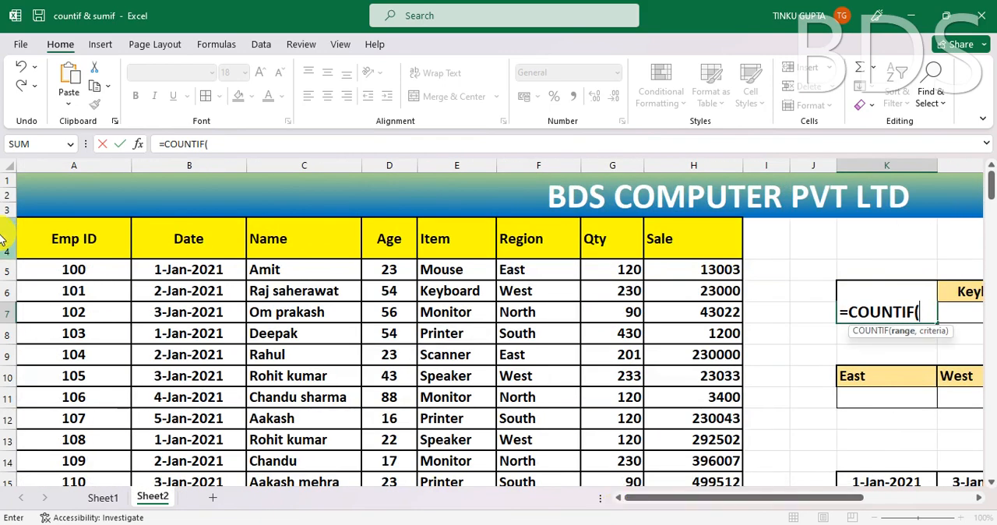
drag(79, 238, 732, 247)
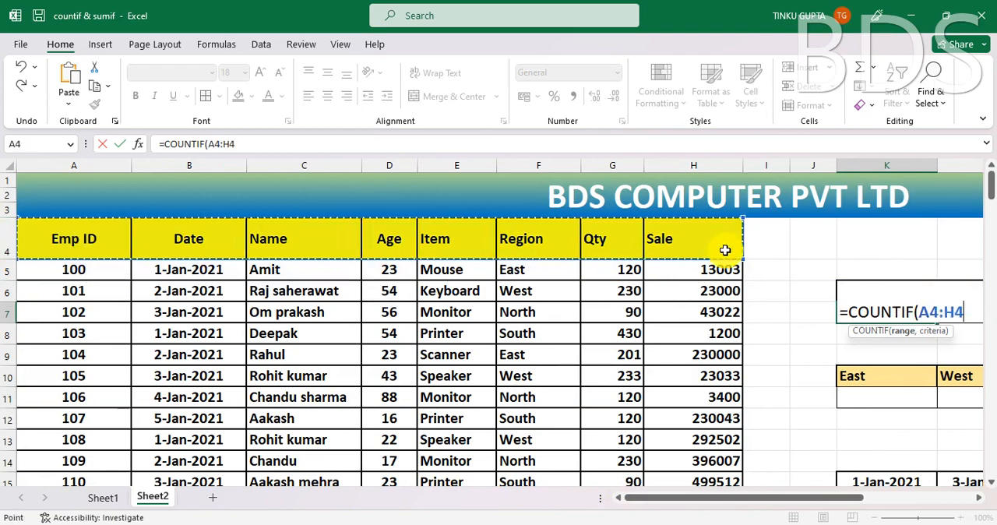
key(ctrl+shift+Down)
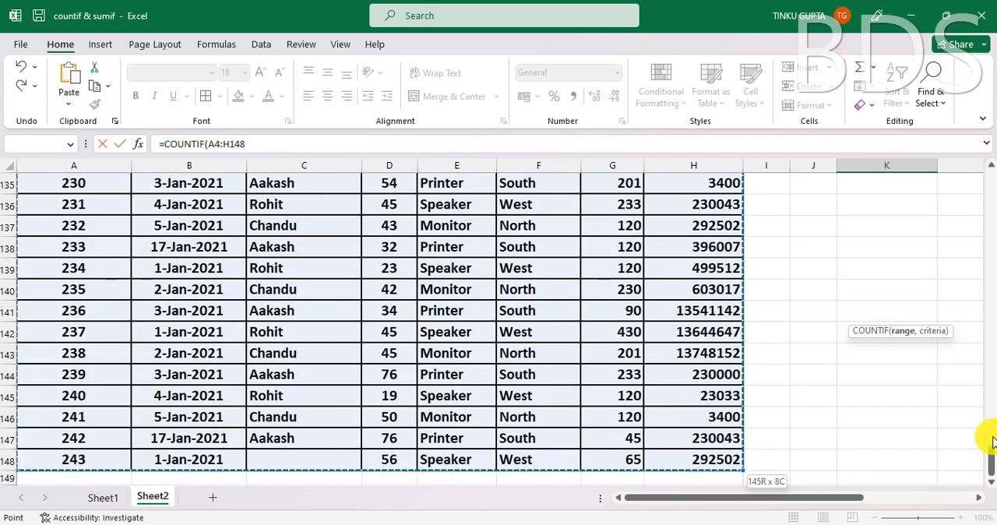
drag(987, 454, 990, 167)
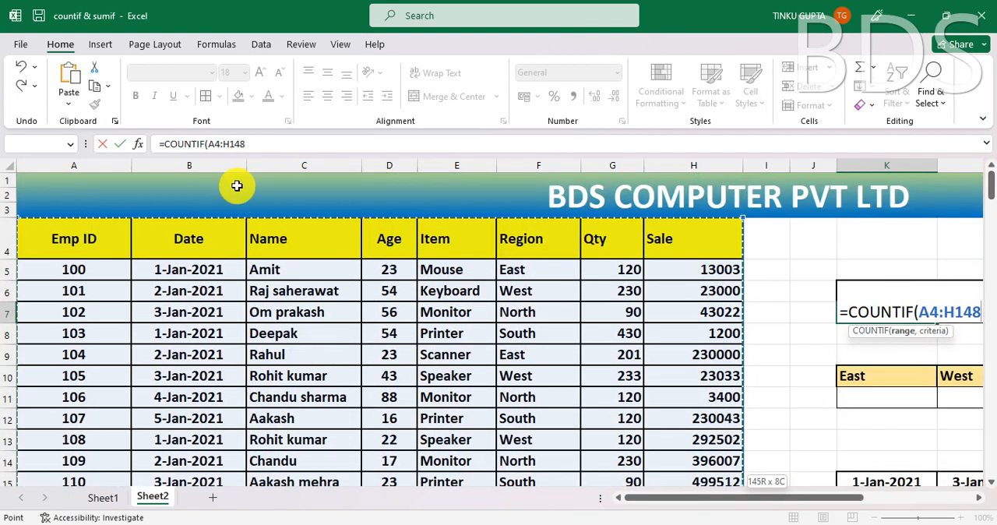
click(260, 143)
text(,"MOUSE)
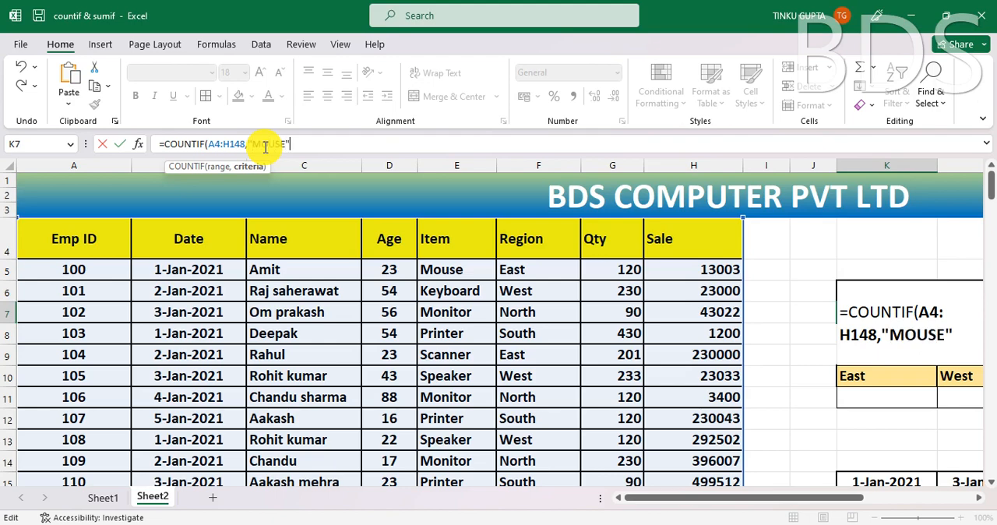
key(Return)
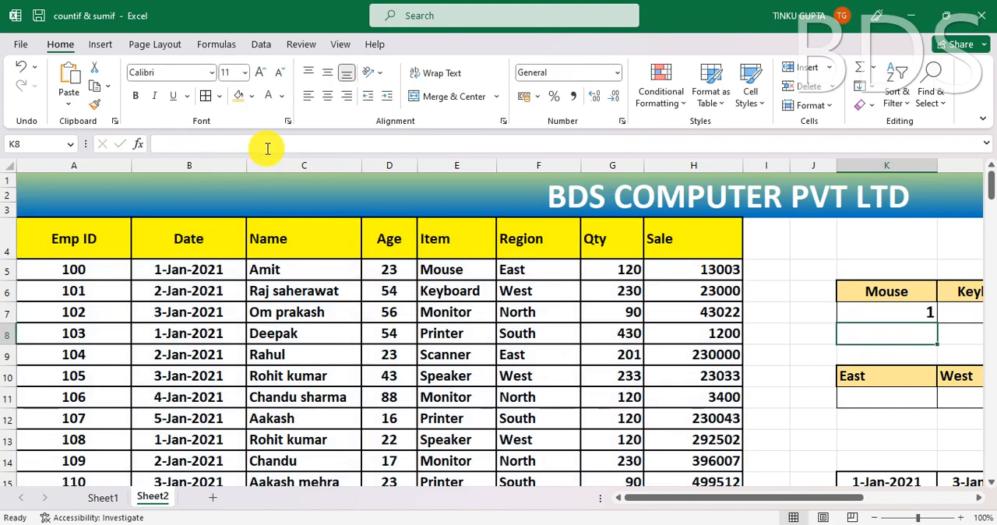
- Check the Mouse count formula in K7 against the Item column entries down to the last table row
click(918, 314)
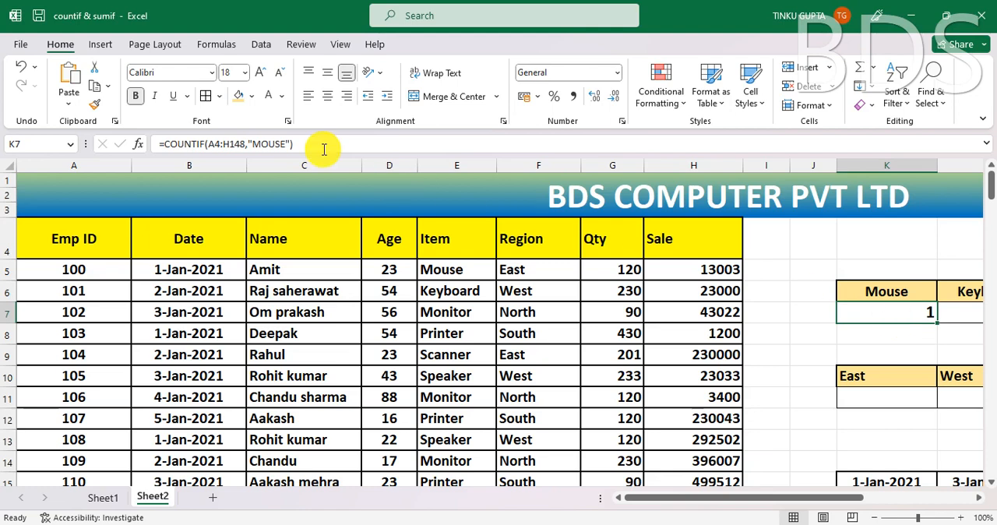
click(461, 271)
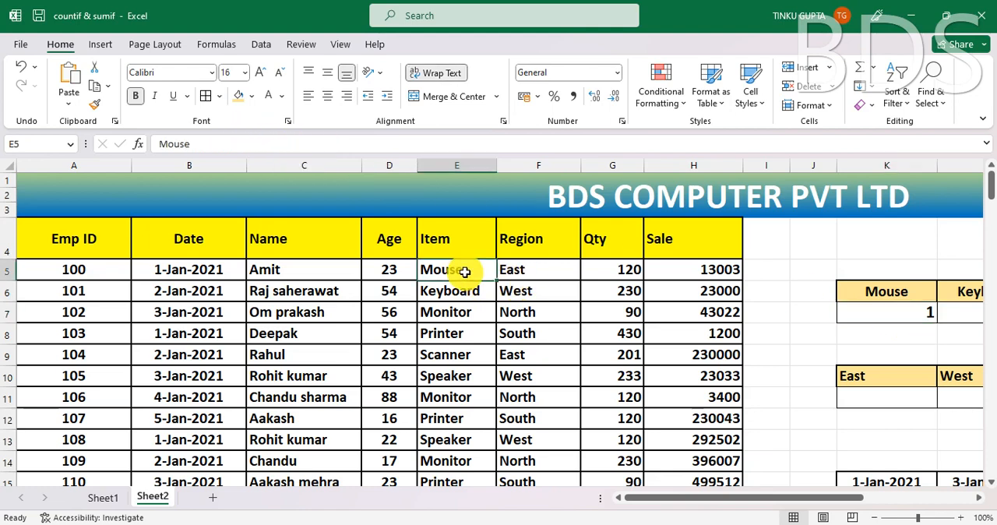
click(205, 146)
click(461, 353)
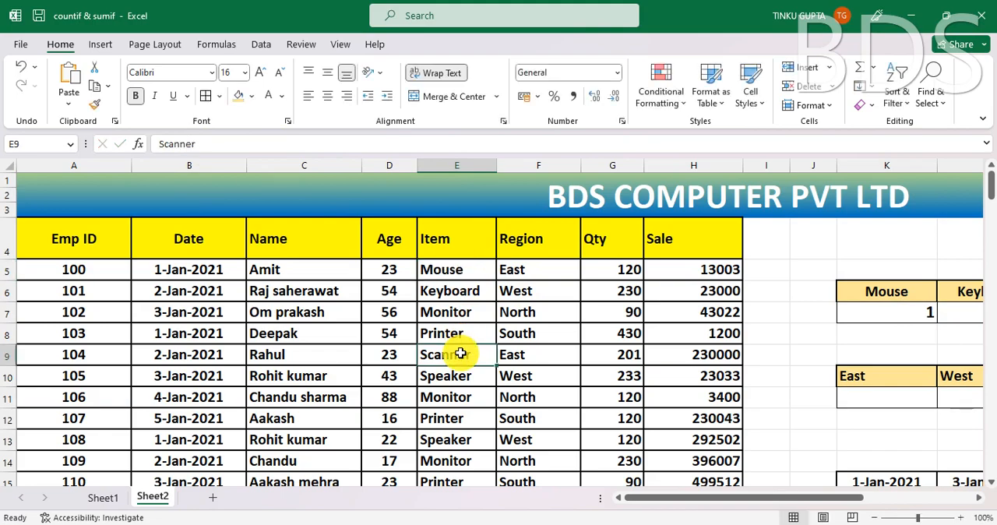
scroll(461, 353, down, 7)
scroll(460, 353, down, 9)
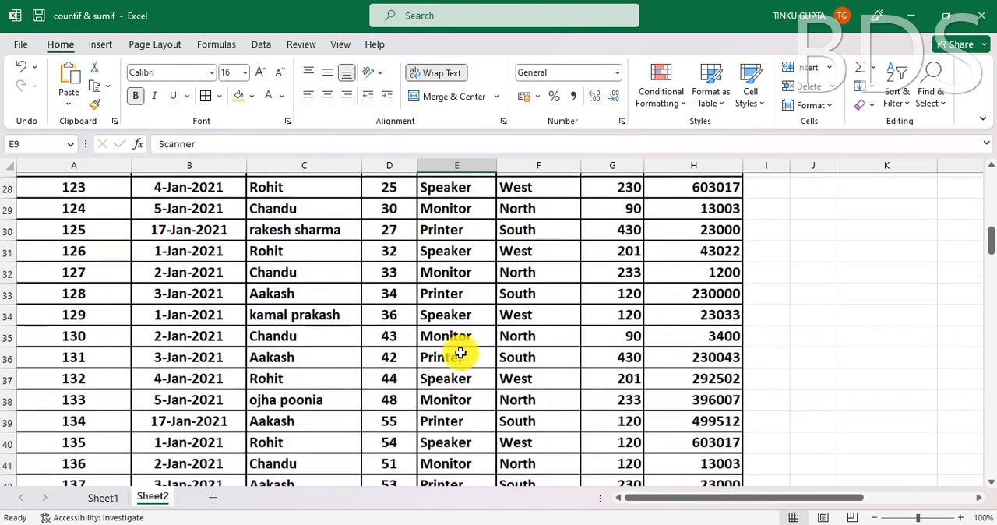
scroll(460, 353, down, 15)
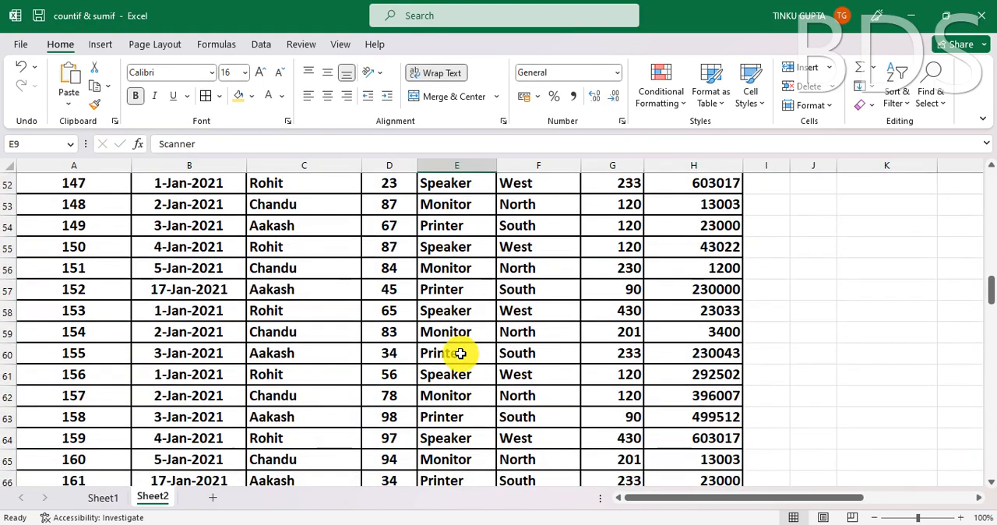
scroll(460, 355, down, 14)
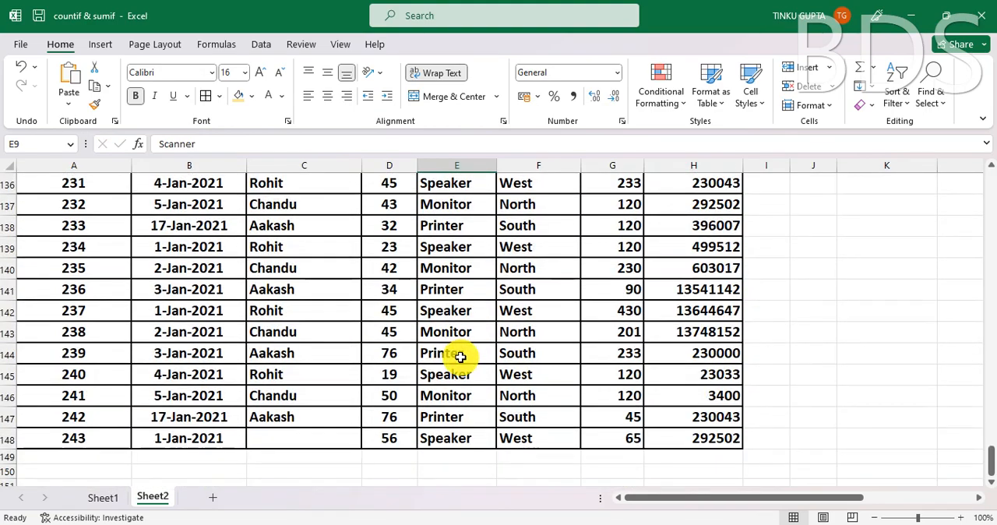
scroll(460, 356, up, 20)
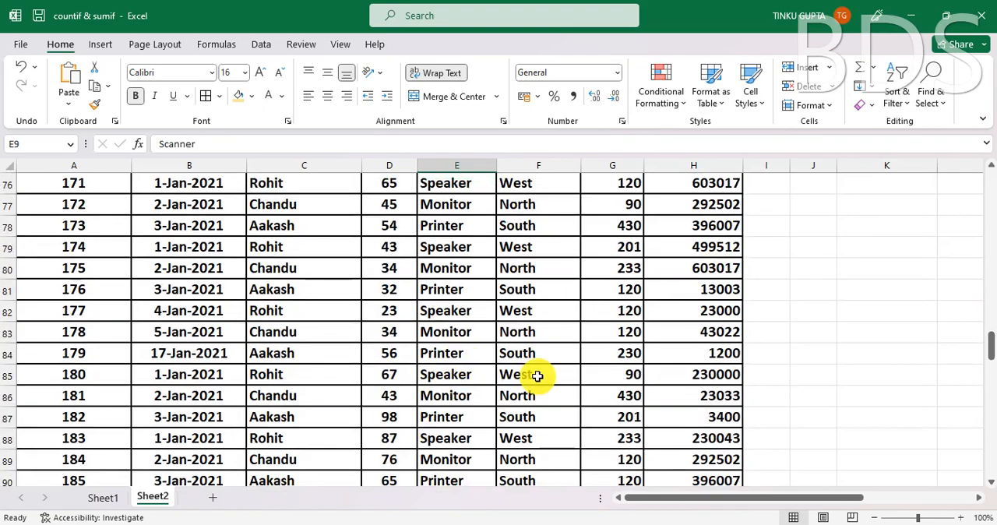
drag(985, 308, 950, 195)
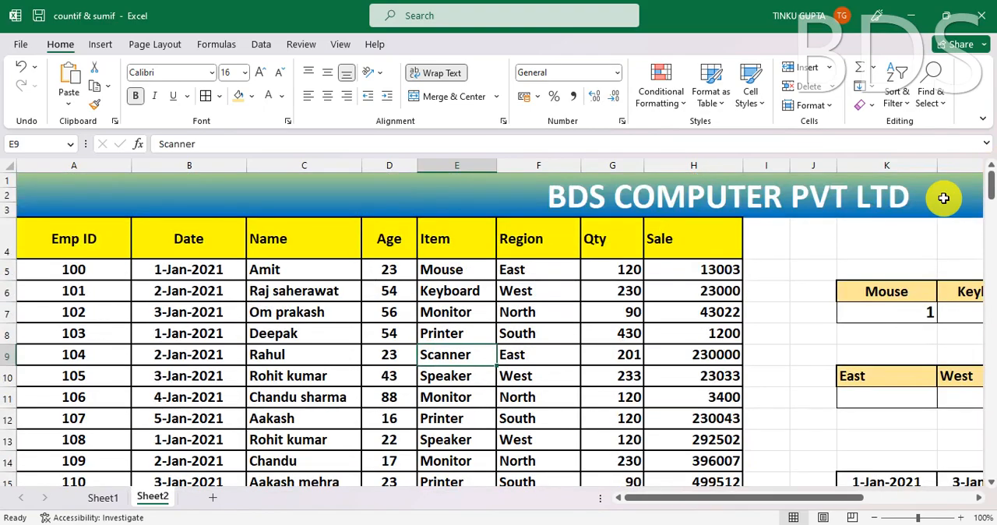
- Fill the COUNTIF formula from the Mouse cell K7 across to the Keyboard cell L7
click(829, 267)
drag(668, 500, 759, 483)
click(510, 314)
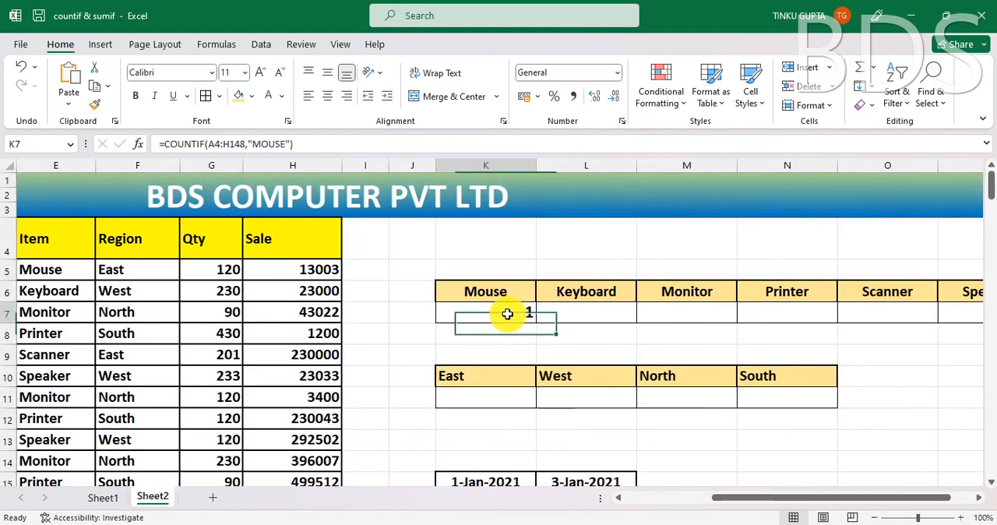
drag(537, 320, 666, 325)
click(613, 353)
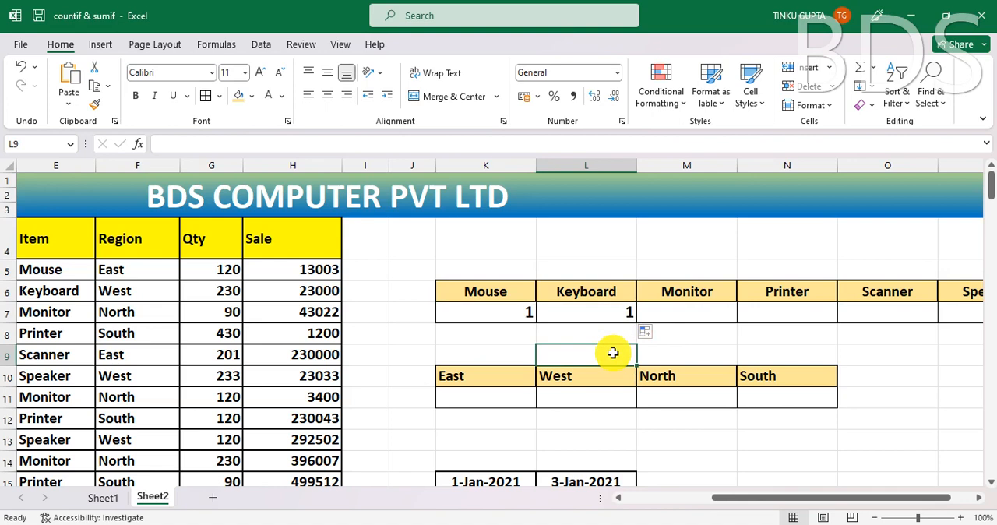
- Compare the ranges and criteria of the COUNTIF formulas in the Mouse cell K7 and the Keyboard cell L7
click(606, 315)
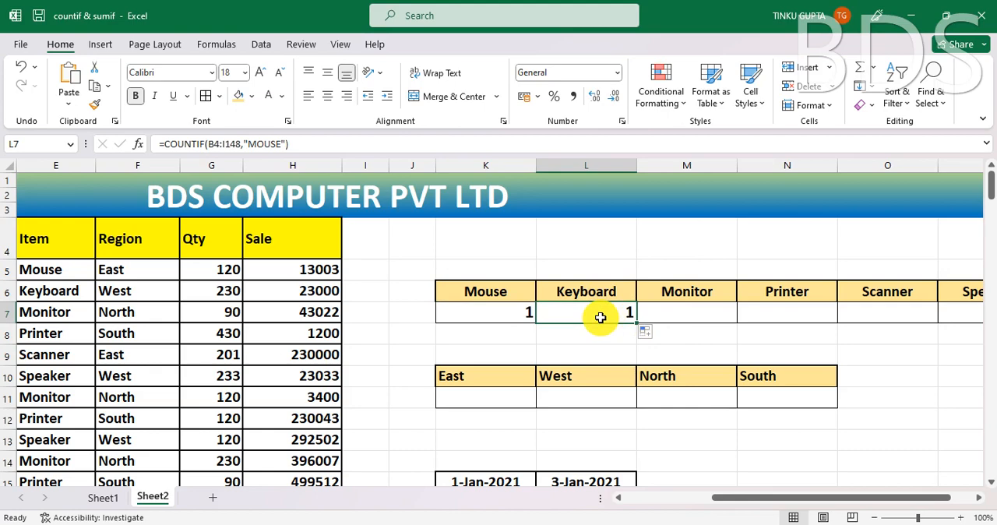
click(504, 312)
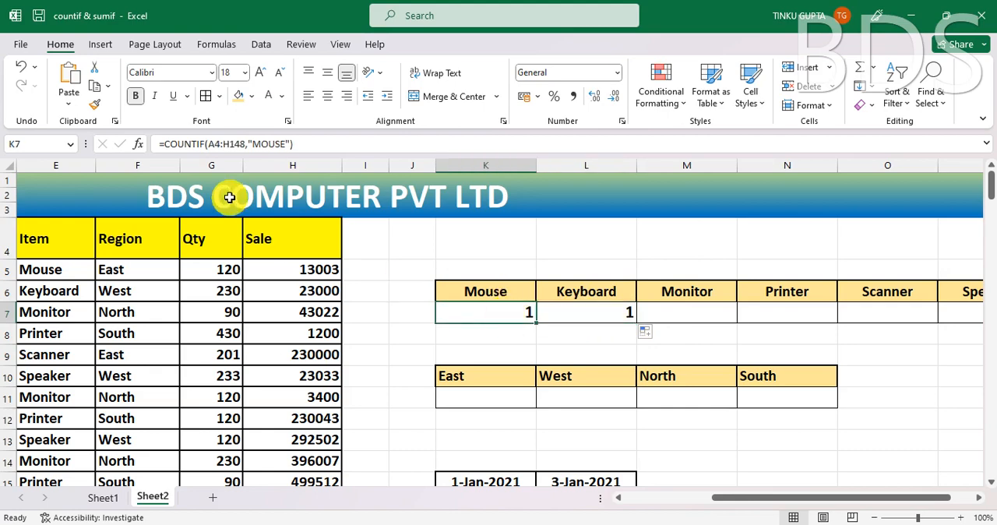
click(322, 147)
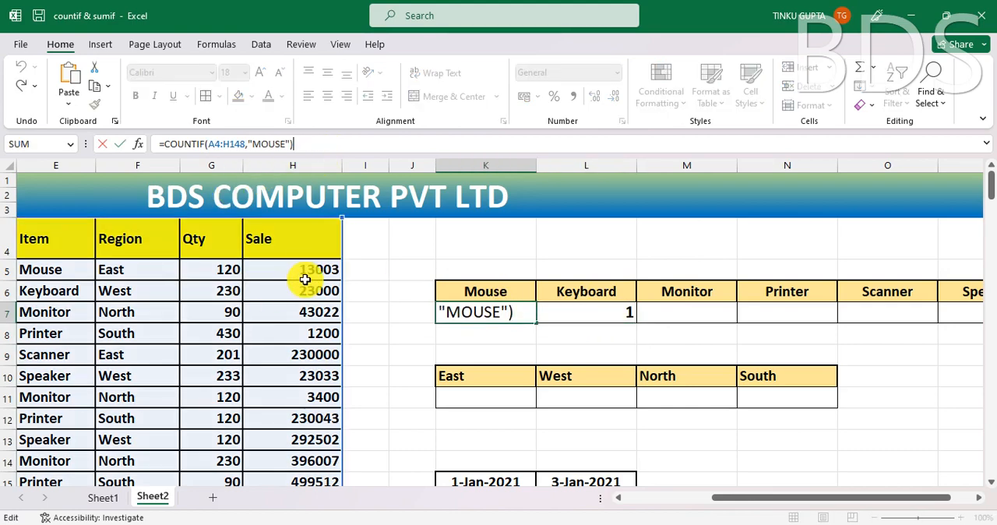
key(ctrl+Return)
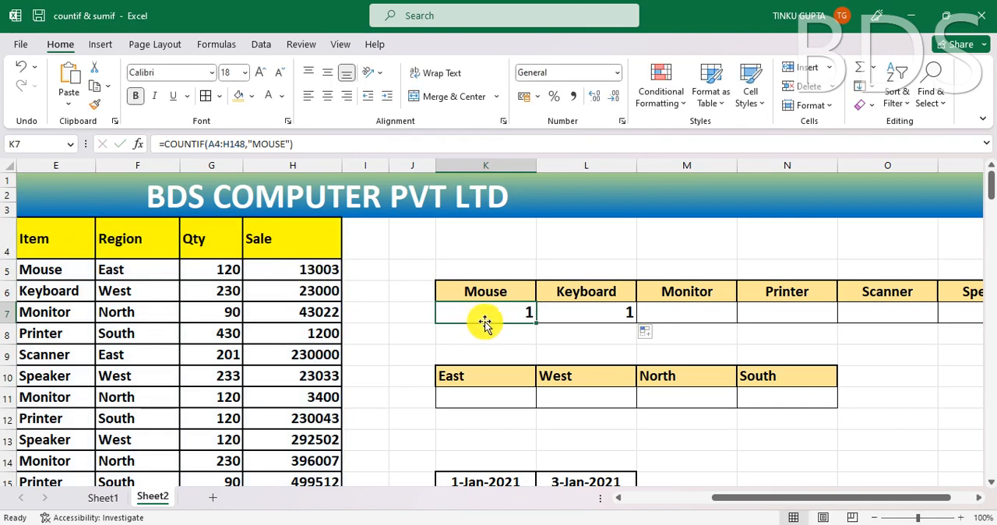
click(589, 314)
click(316, 143)
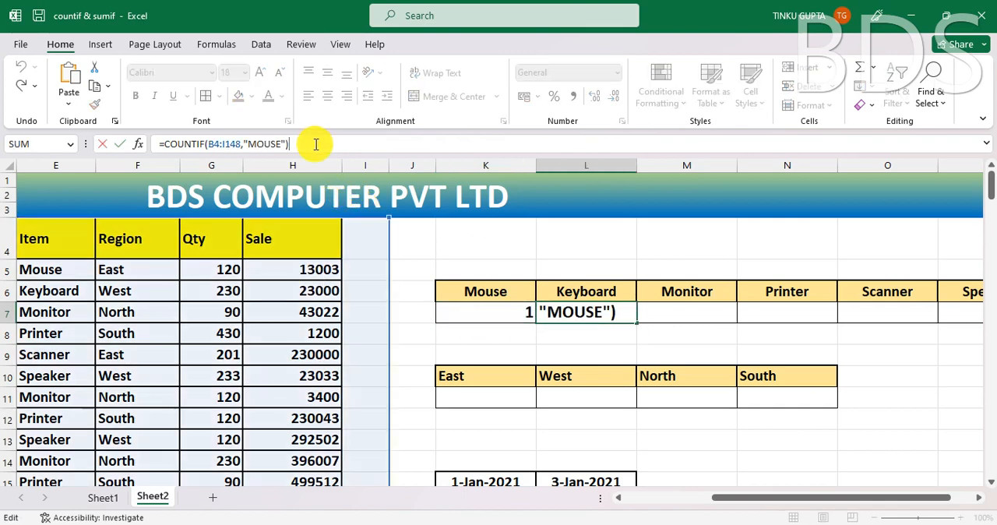
key(ctrl+Return)
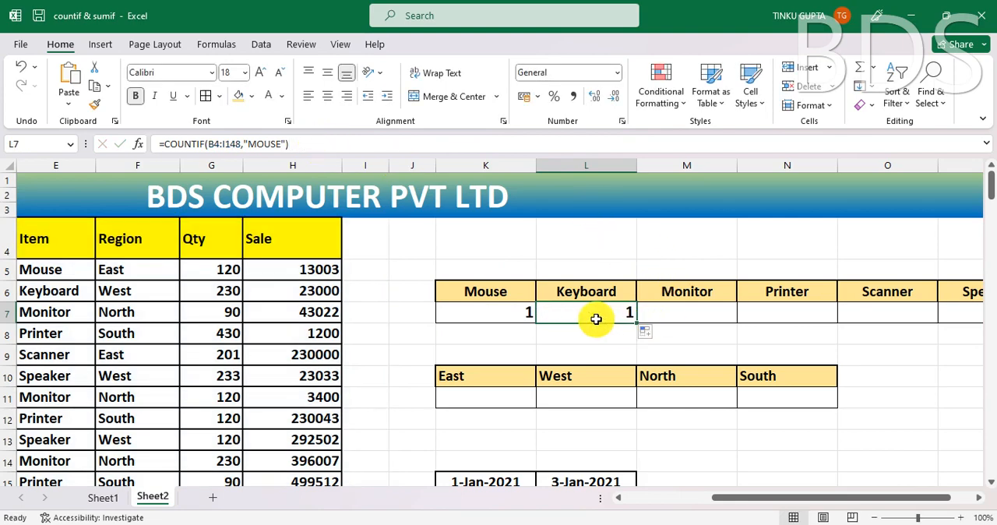
- Clear the copied formula from the Keyboard cell L7 and return to the Mouse cell K7
key(Delete)
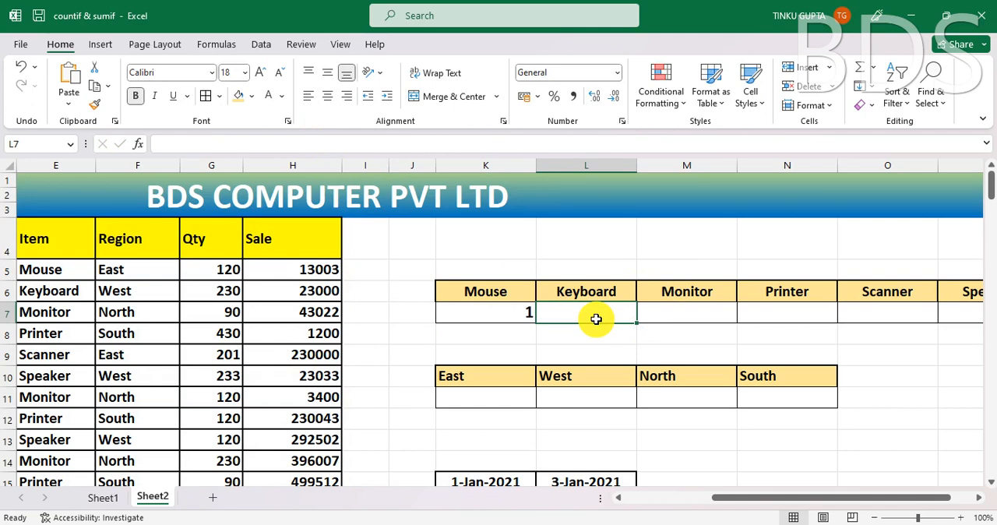
click(491, 315)
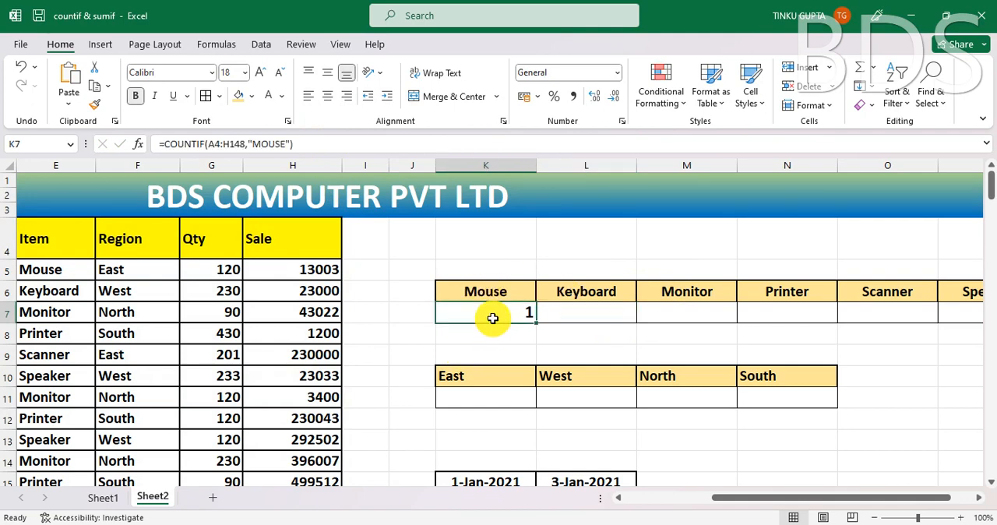
- Replace the text criterion in the Mouse count formula in K7 with a reference to its header cell K6
click(293, 144)
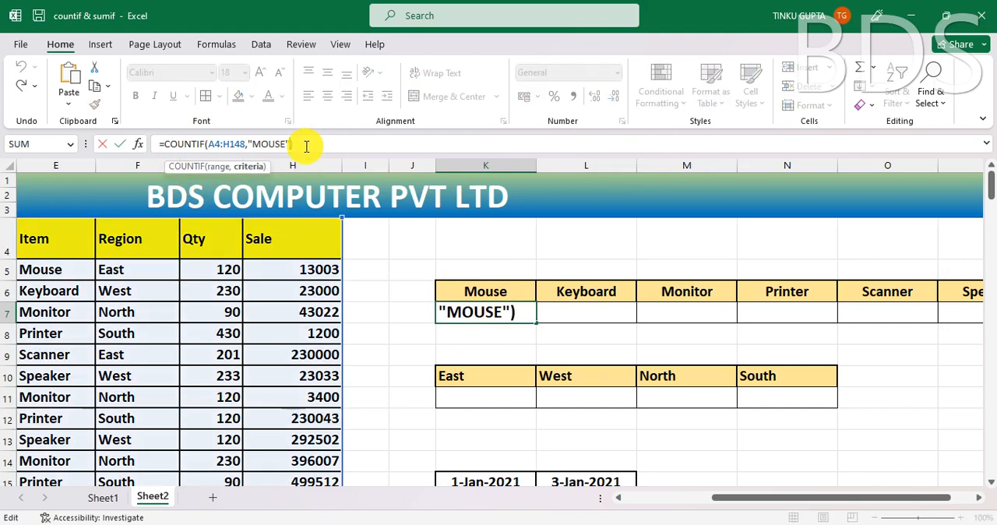
key(BackSpace)
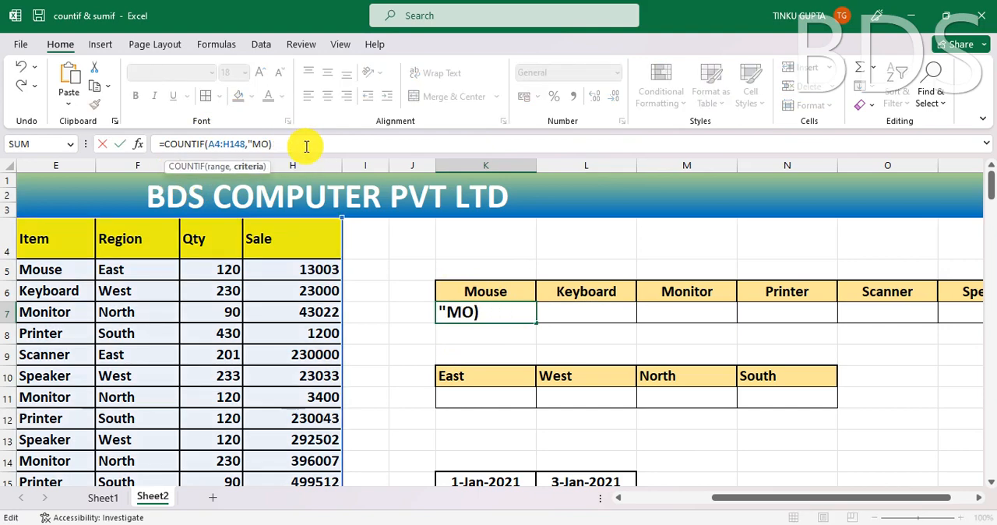
key(BackSpace)
key(BackSpace)
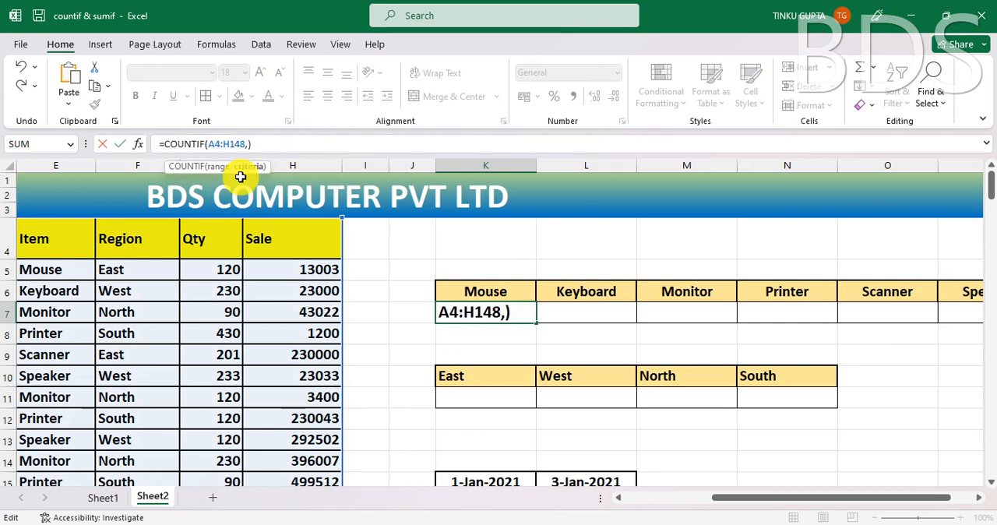
click(499, 292)
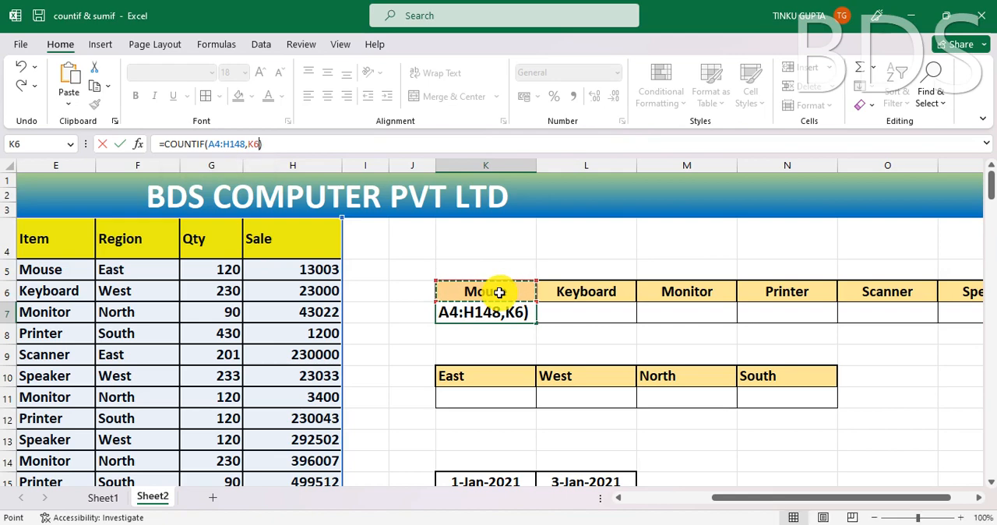
key(Return)
- Lock the COUNTIF range in K7 as the absolute reference $A$4:$H$148, keeping K6 as a relative criterion
click(513, 314)
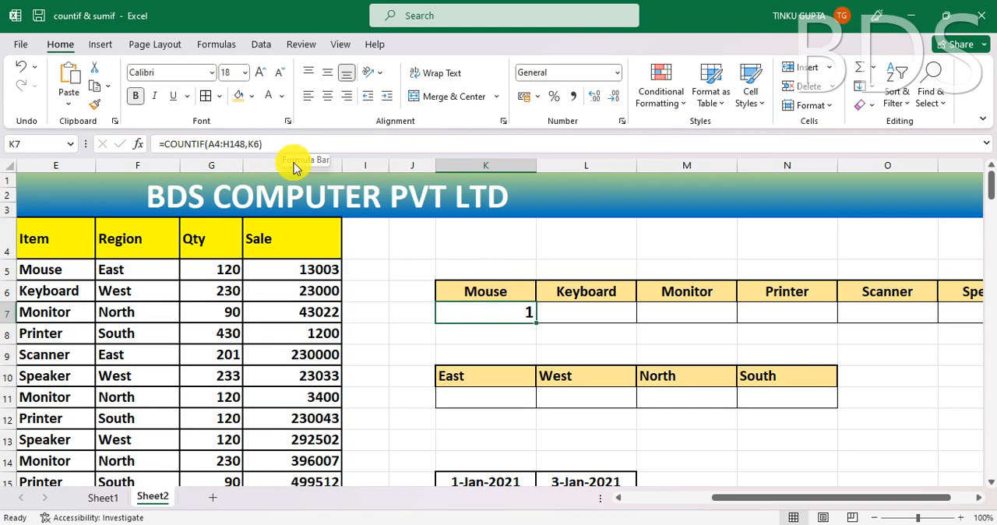
double_click(482, 307)
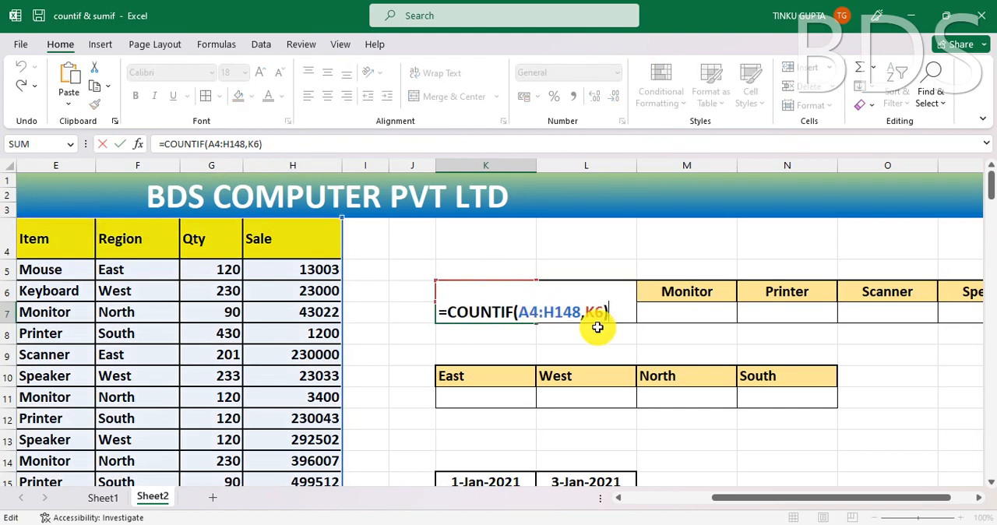
drag(581, 312, 521, 314)
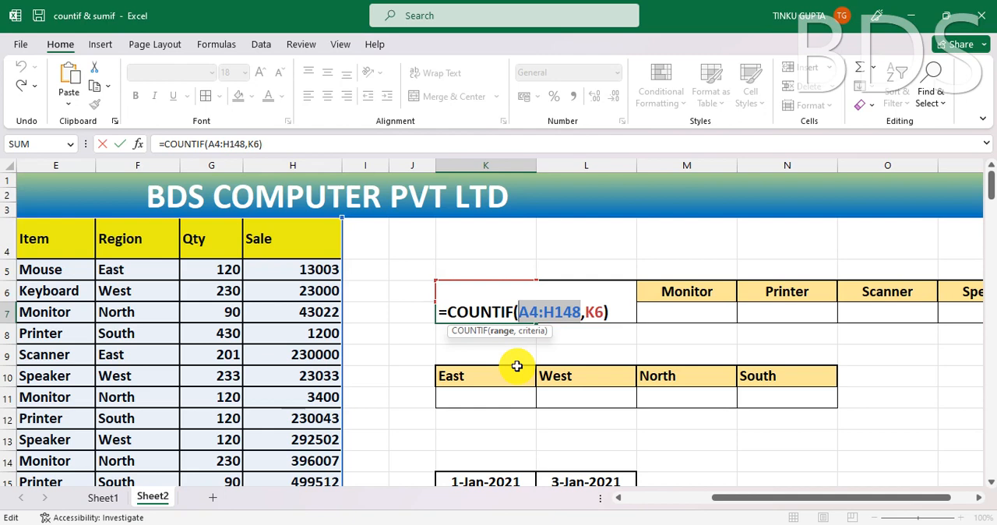
key(F4)
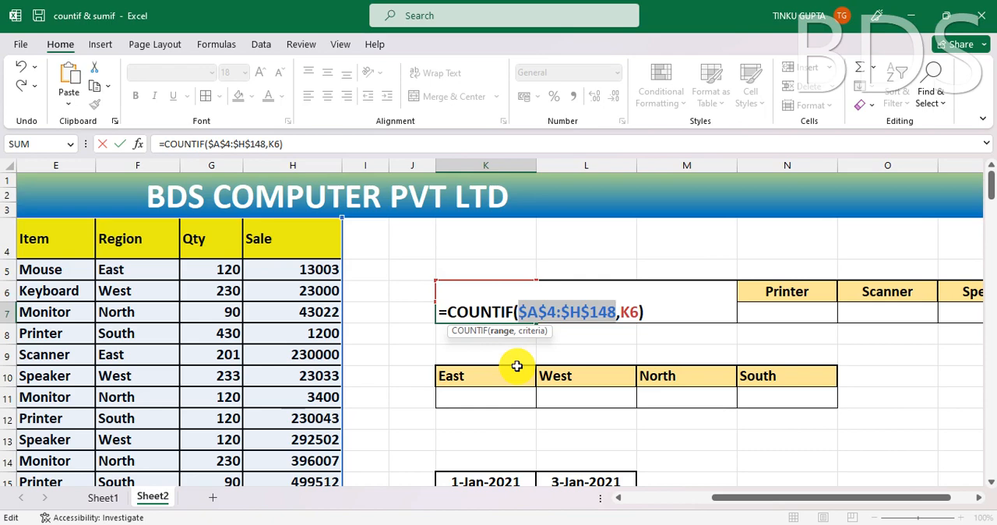
key(Return)
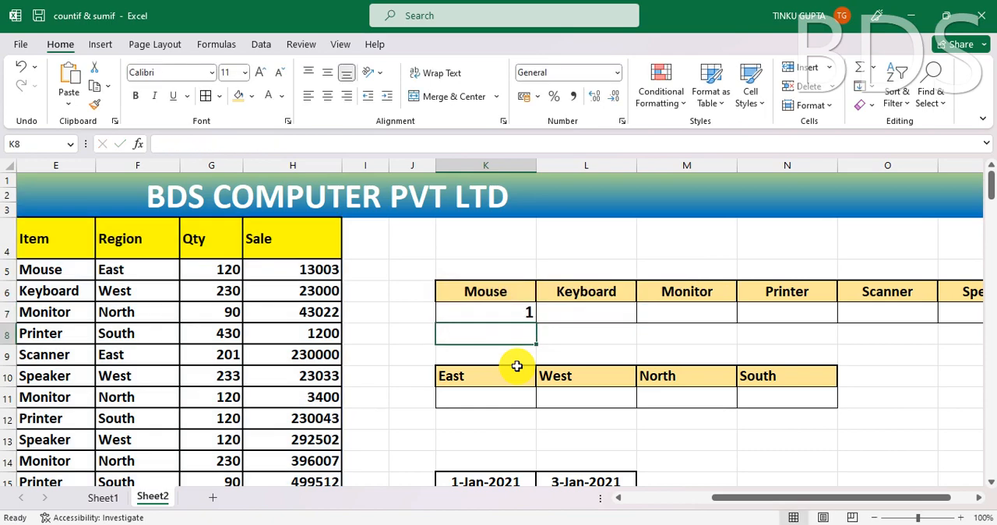
- Fill the COUNTIF formula from the Mouse cell K7 across to the Speaker cell P7
click(518, 316)
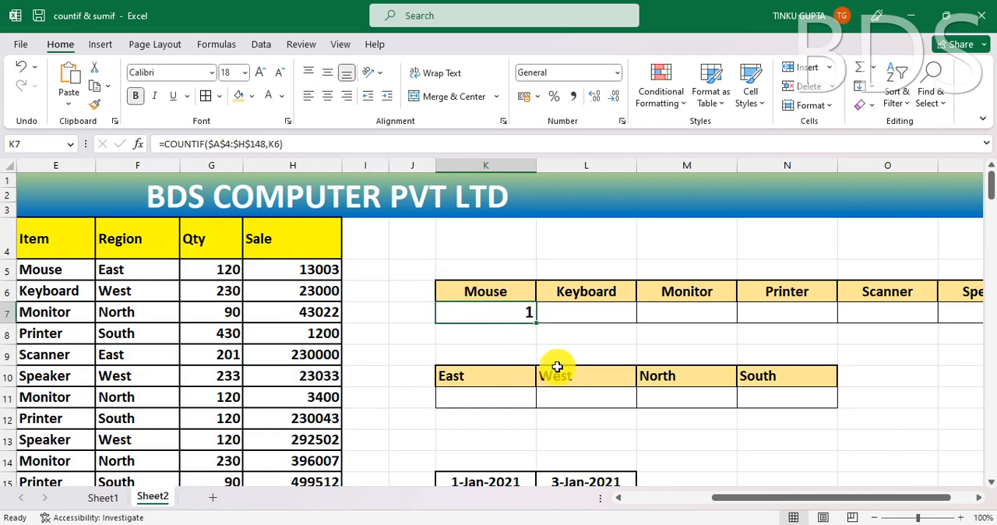
drag(535, 321, 859, 328)
click(841, 355)
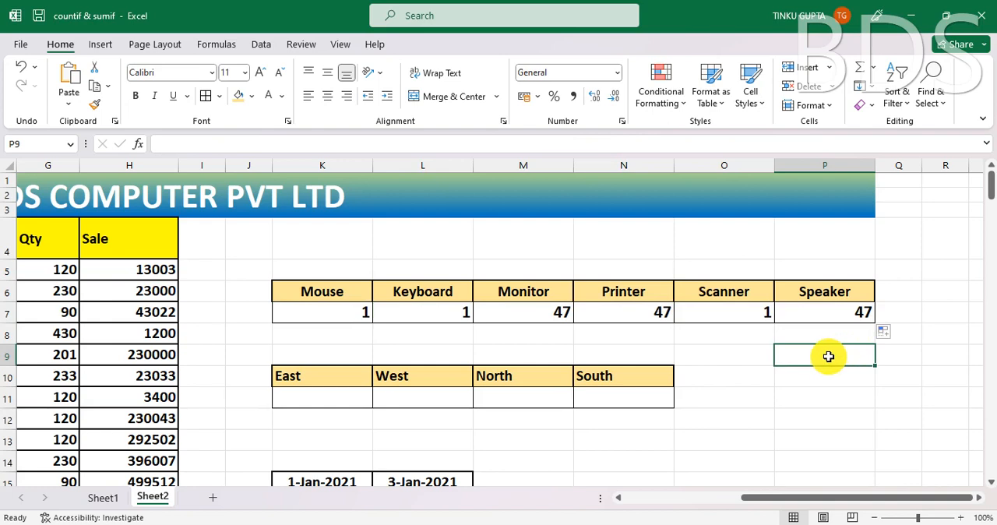
- Check the ranges and criteria of the filled COUNTIF formulas for Mouse, Keyboard and Scanner against their headers
click(452, 315)
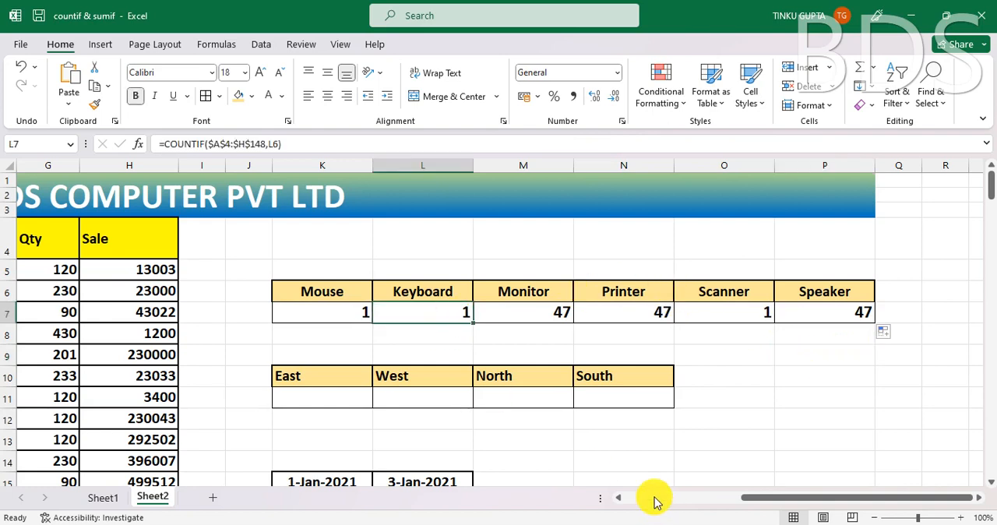
click(742, 315)
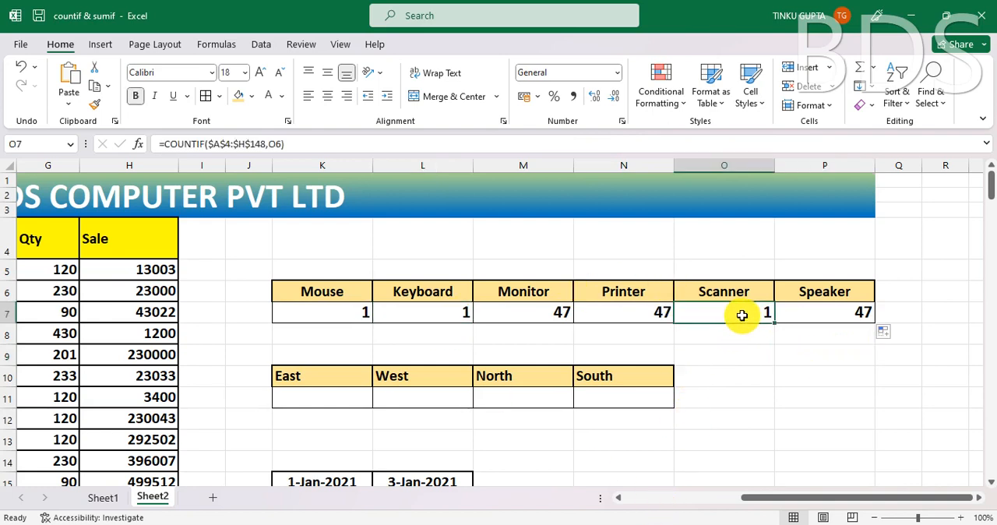
click(749, 358)
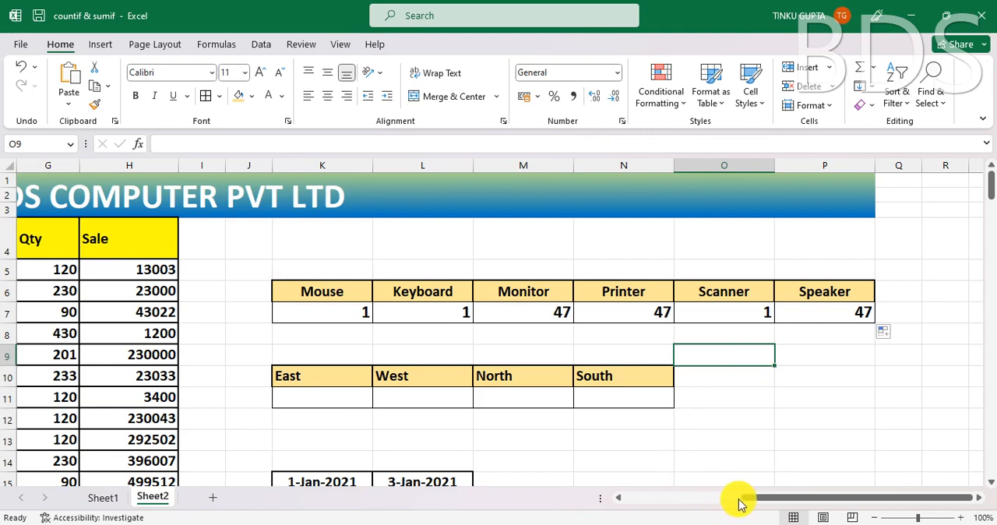
click(330, 289)
click(348, 313)
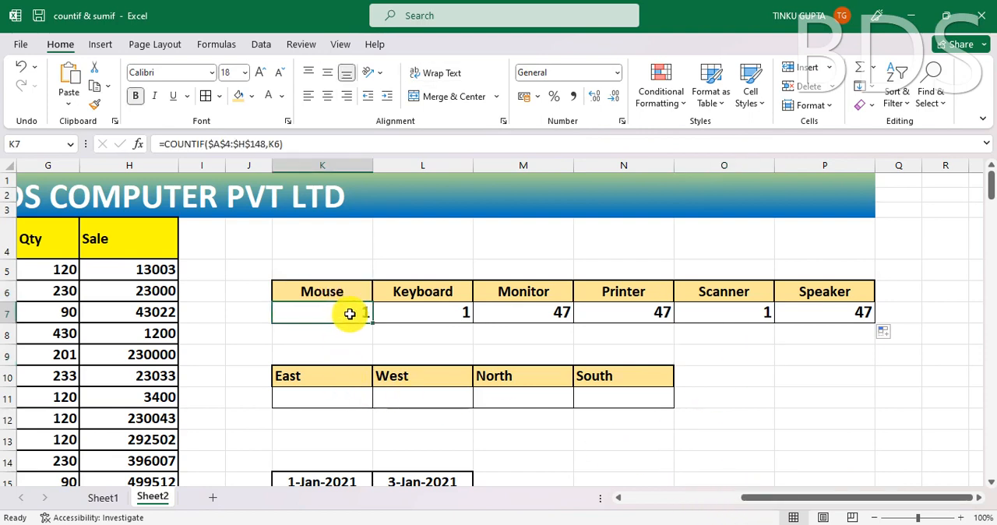
click(441, 293)
click(449, 317)
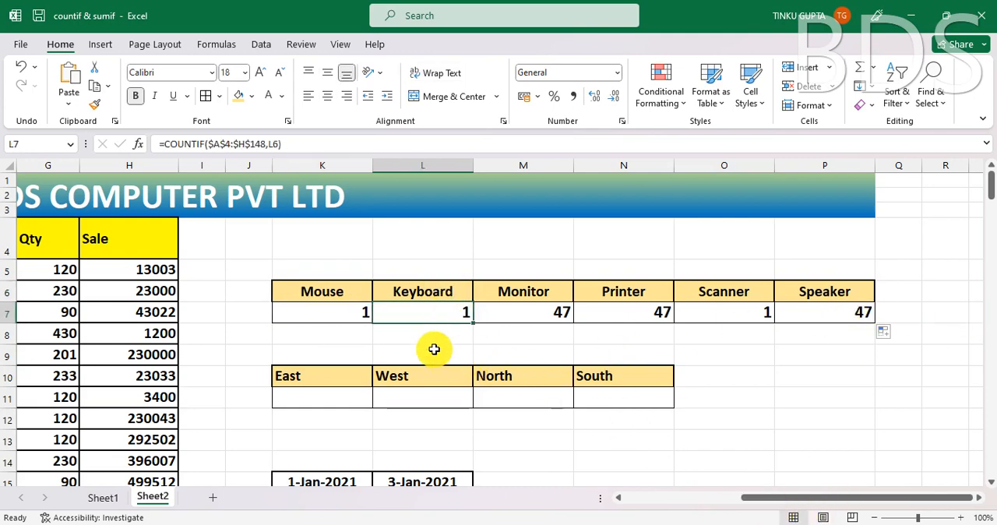
- Total the item counts in R7 with the formula =SUM(K7:P7)
click(946, 316)
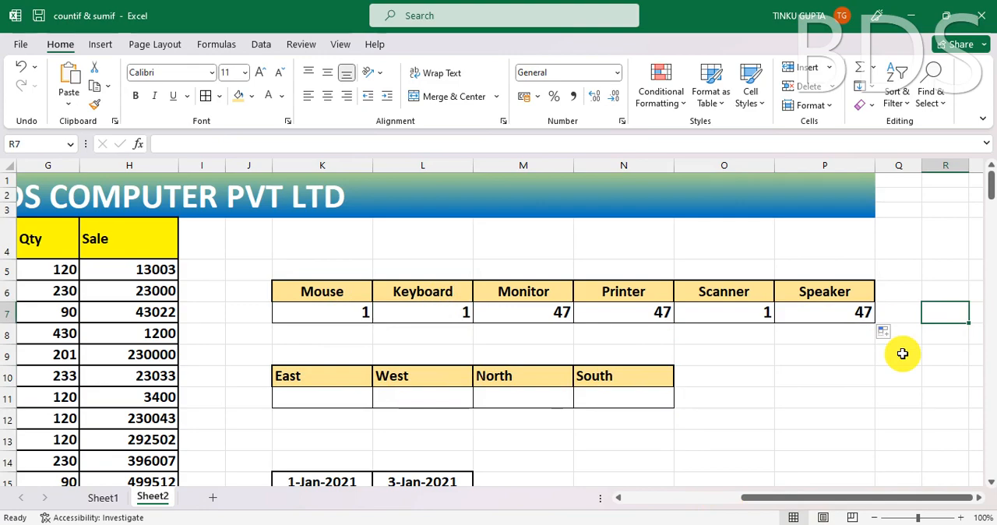
text(=)
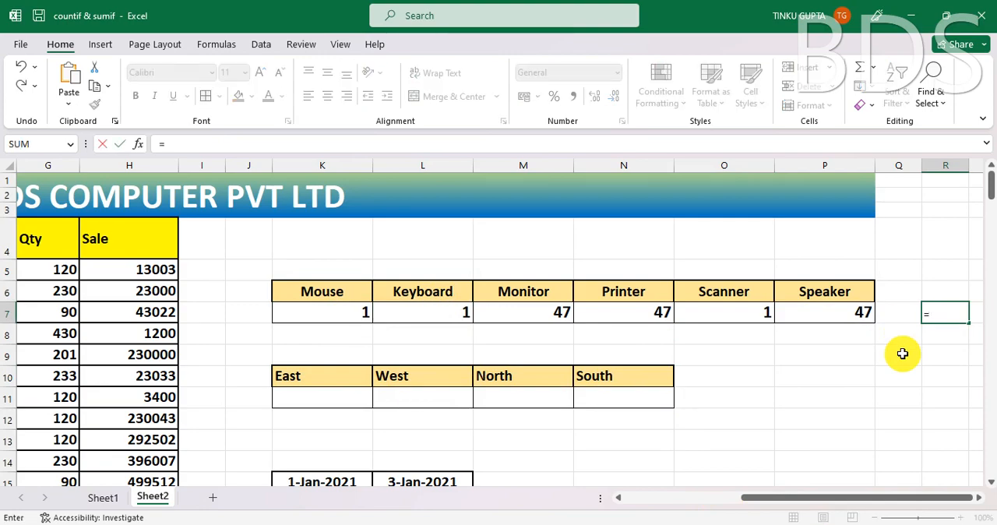
text(SUM()
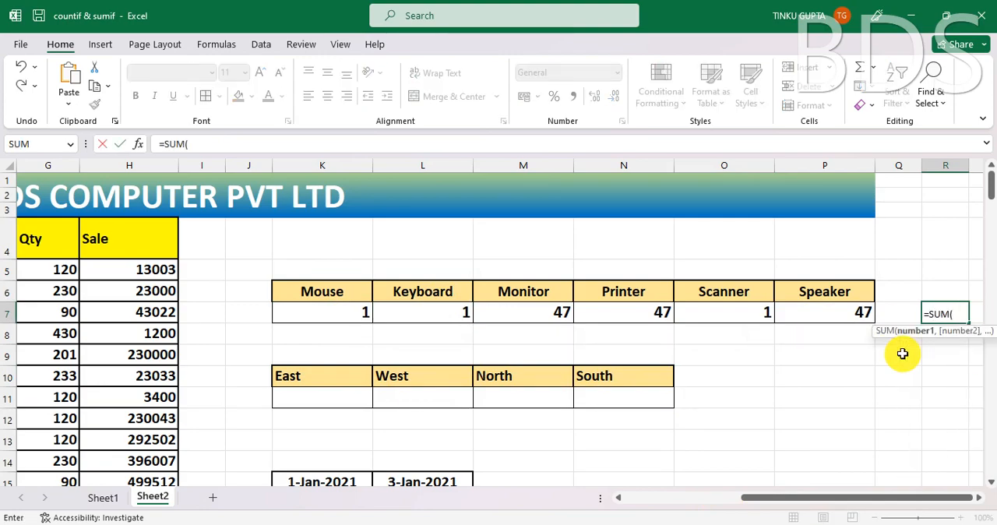
drag(341, 309, 835, 306)
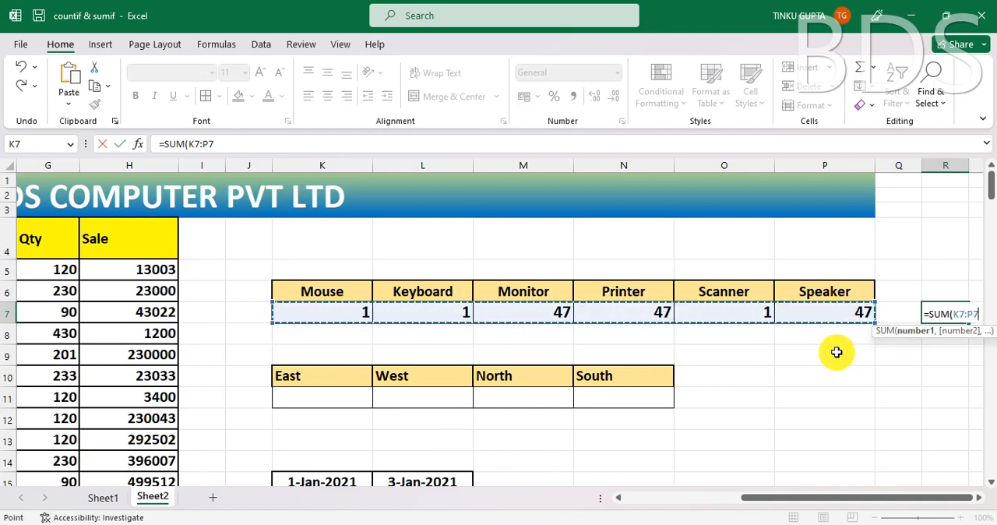
text())
key(Return)
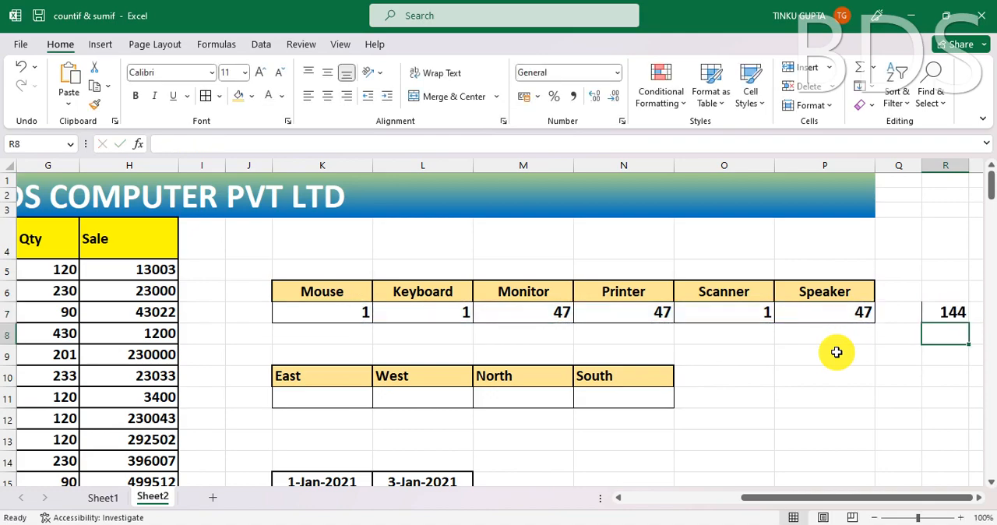
- Compare the item total in R7 with the number of Emp ID entries from A5 to the last table row
click(953, 312)
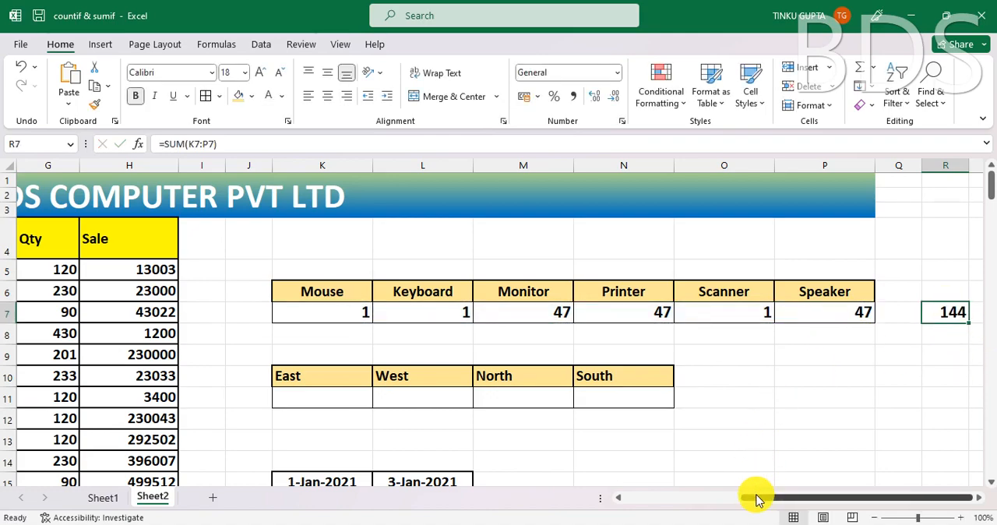
drag(756, 499, 619, 510)
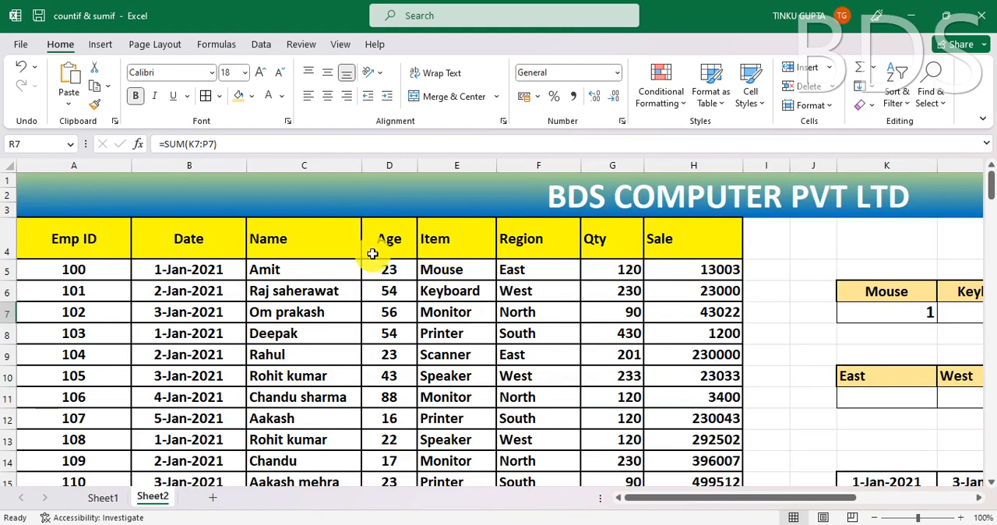
click(79, 271)
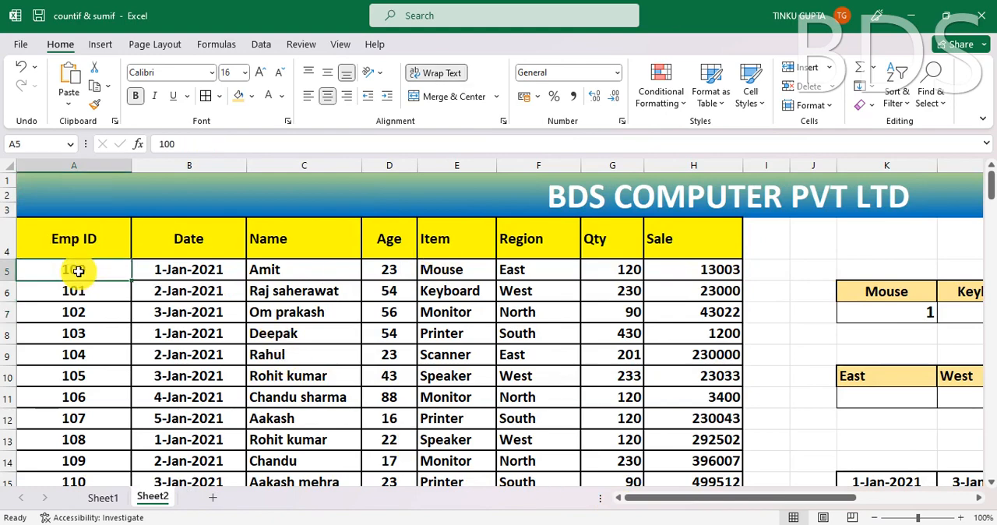
key(shift+Down)
key(ctrl+shift+Down)
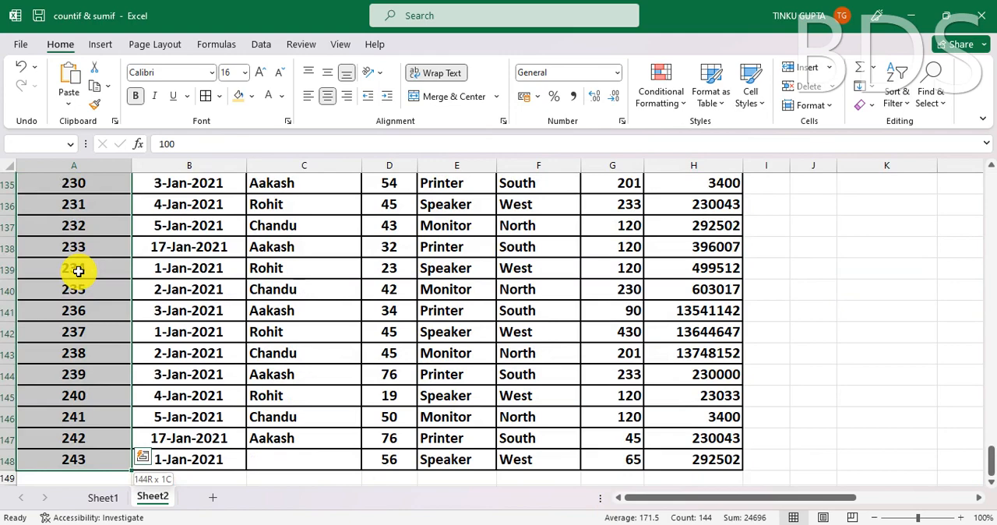
key(ctrl+shift+Up)
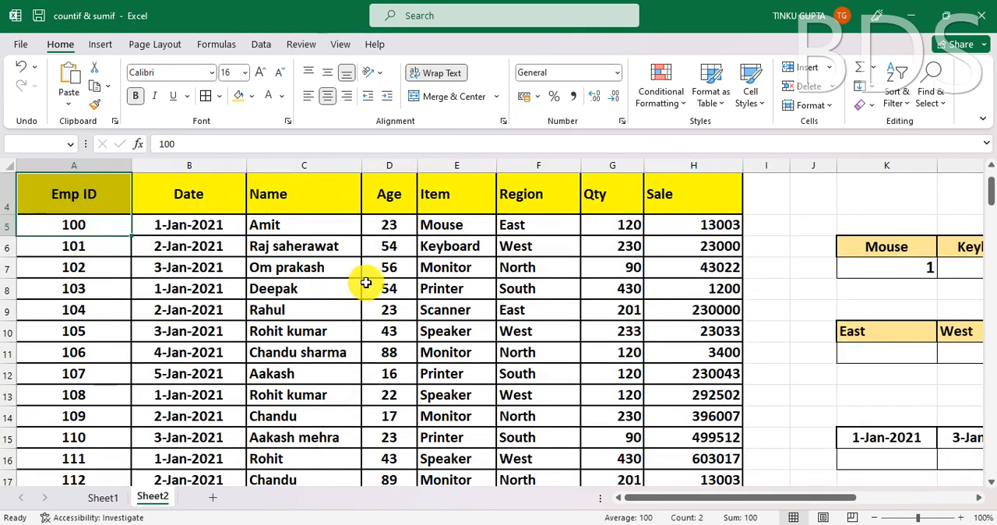
- Look through the Item column entries and compare them with the item counts in row 7
click(448, 282)
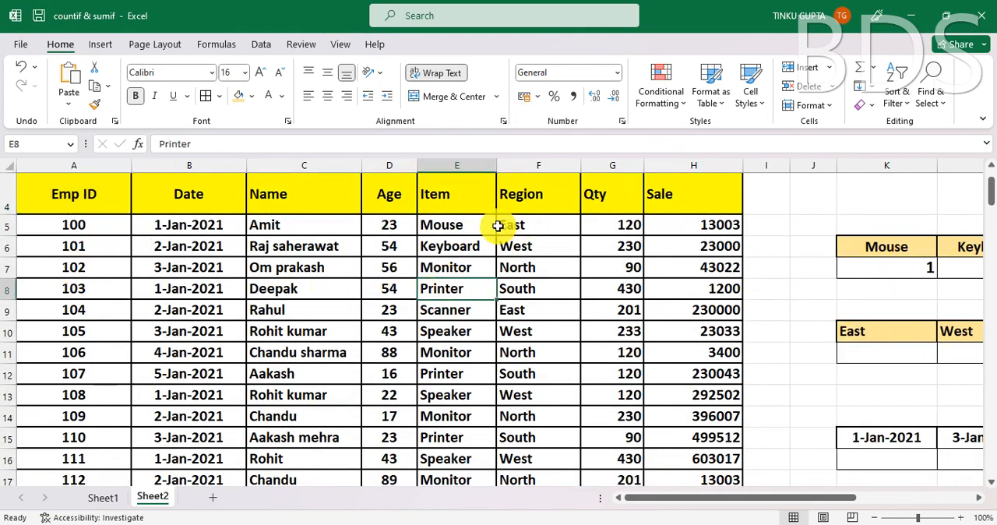
click(457, 222)
click(464, 248)
click(460, 269)
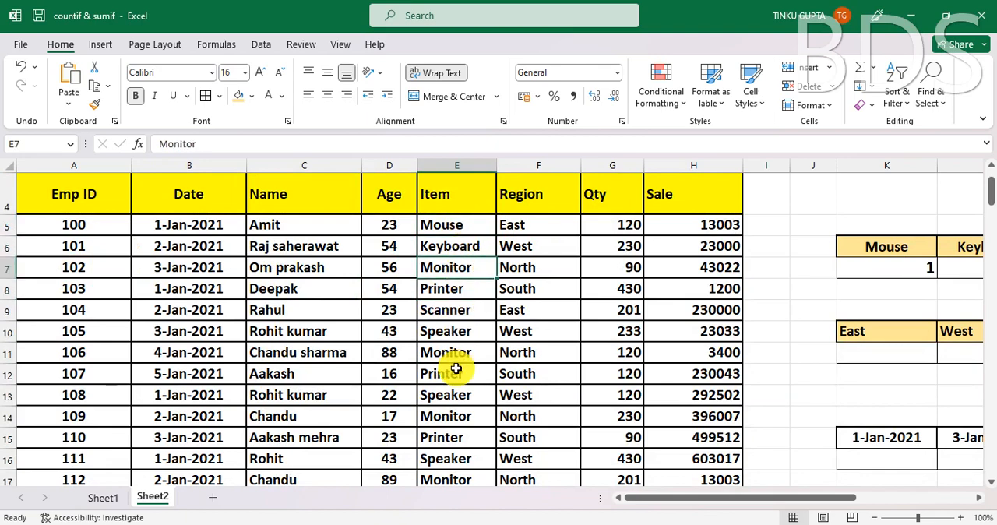
scroll(454, 358, down, 5)
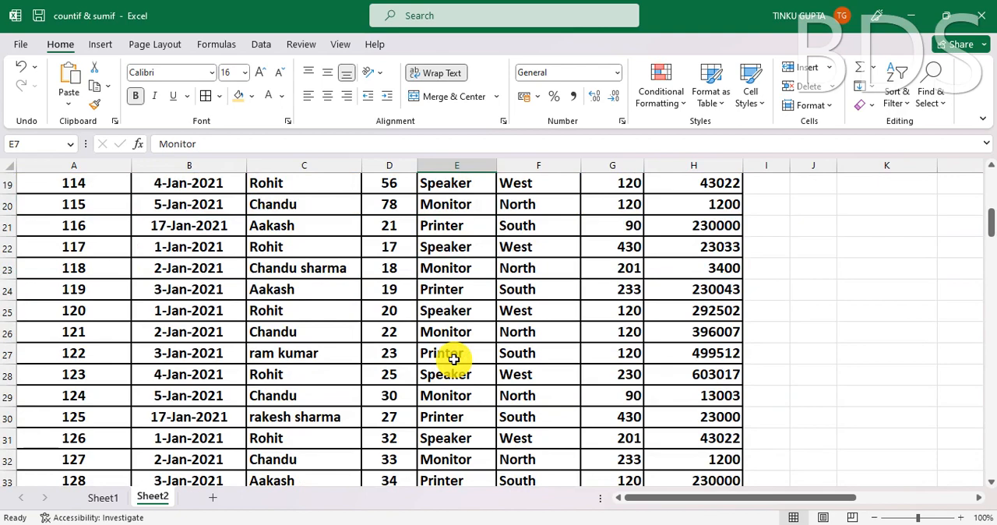
scroll(455, 359, up, 6)
drag(721, 499, 756, 498)
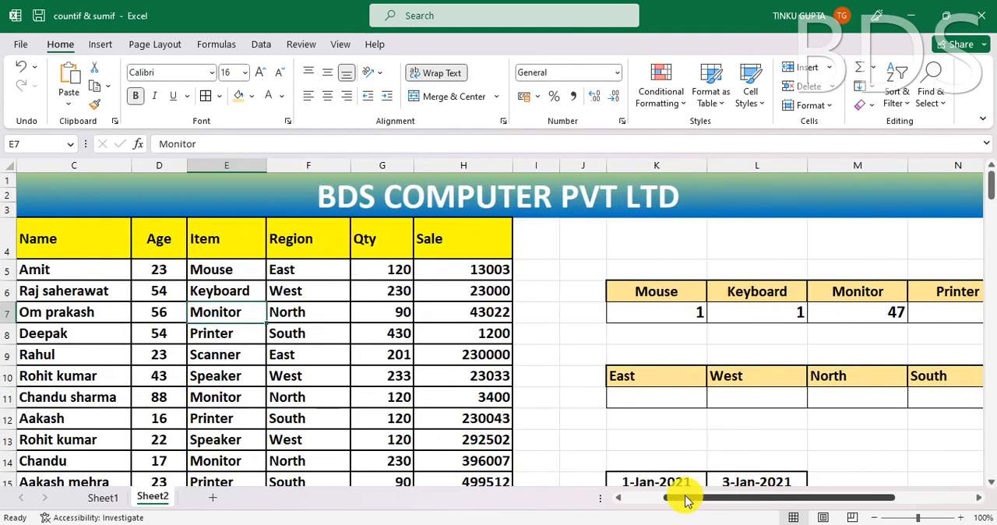
drag(687, 500, 629, 502)
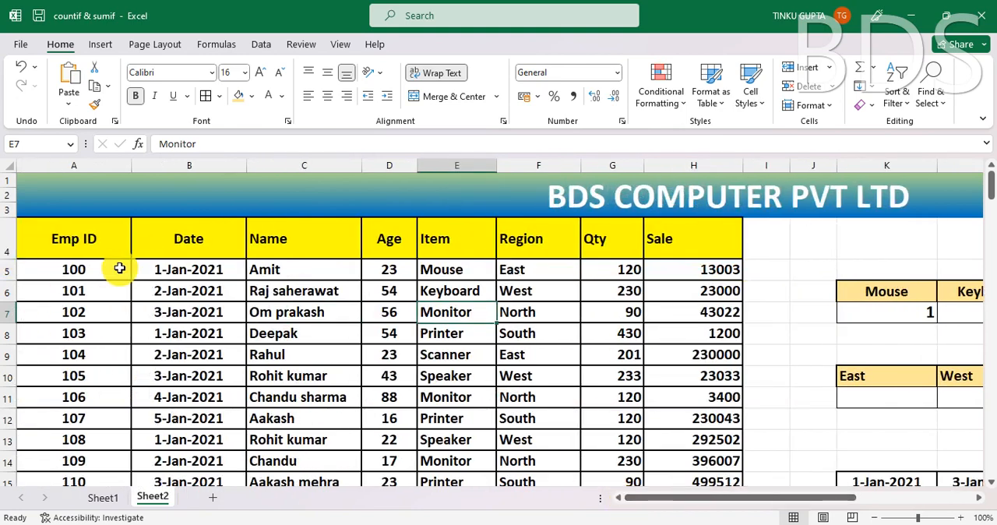
- Add filters to the table header row A4:H4 and view the filter choices of the Item column
drag(88, 235, 607, 243)
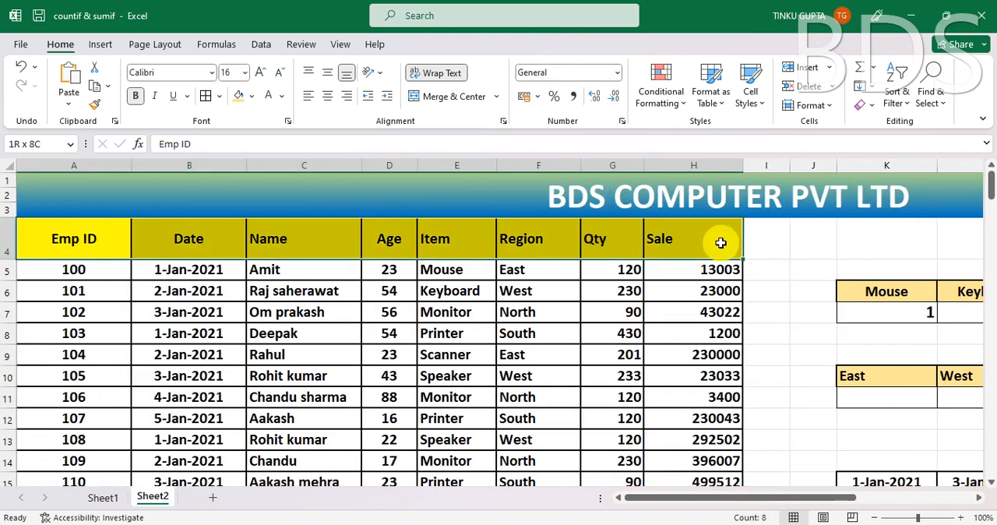
drag(721, 243, 720, 243)
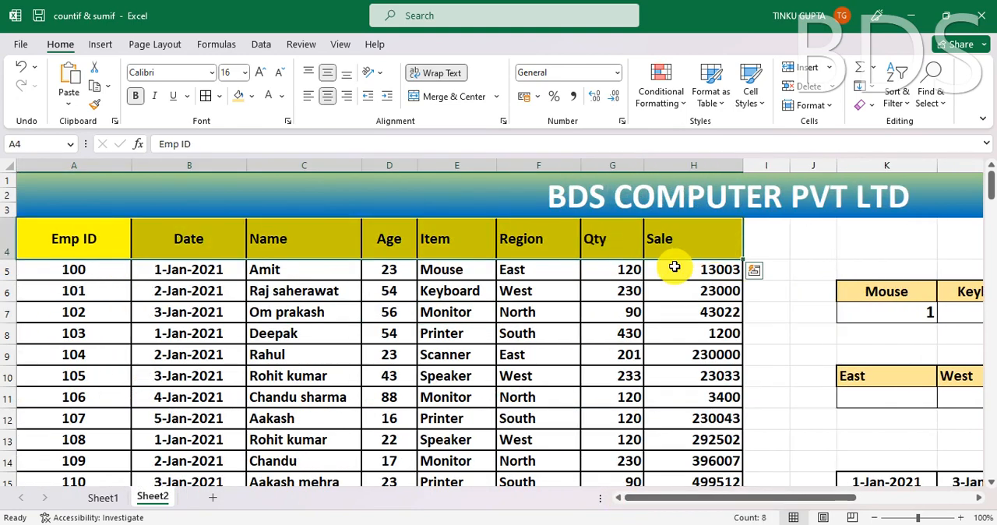
key(ctrl+shift+l)
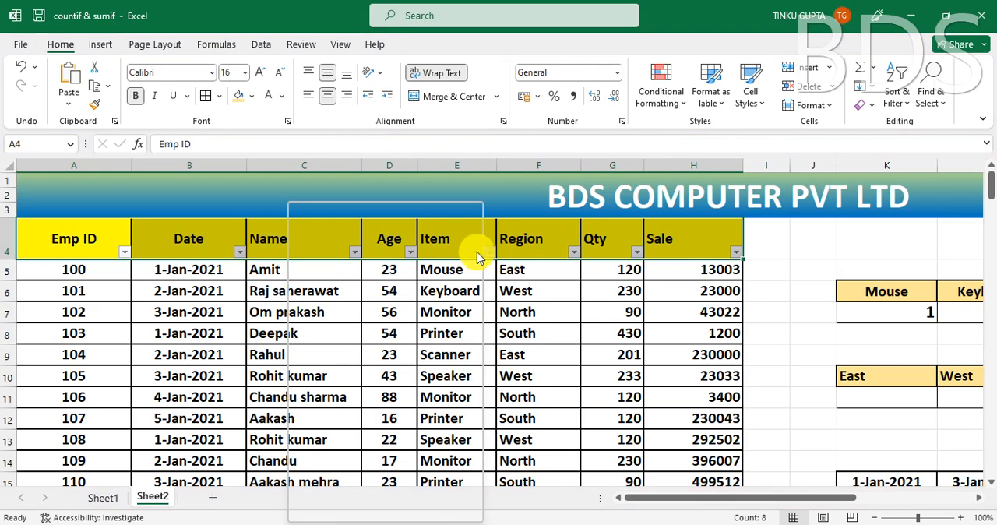
click(490, 252)
mouse_move(460, 254)
click(628, 267)
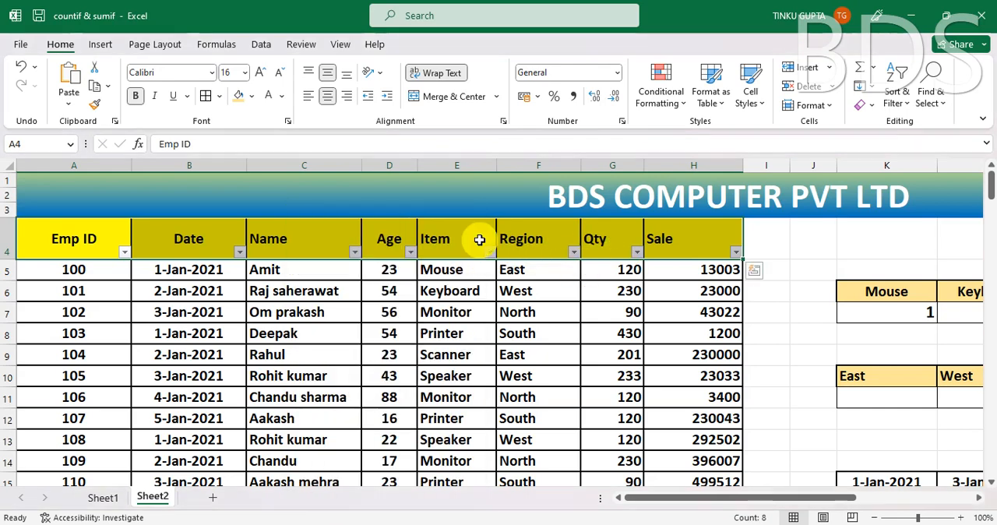
- Filter the Item column to show only Keyboard, check the matching rows, and clear the Item filter
click(477, 240)
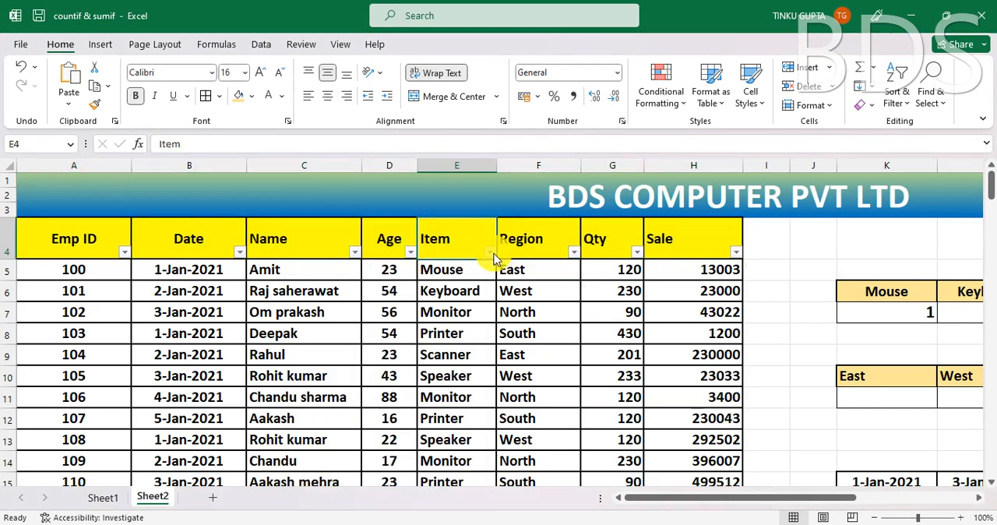
click(491, 253)
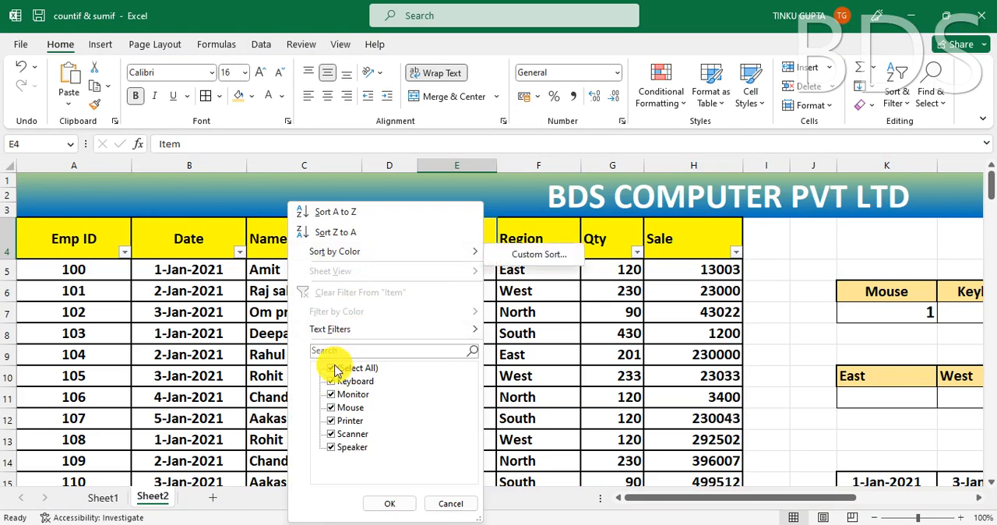
click(335, 369)
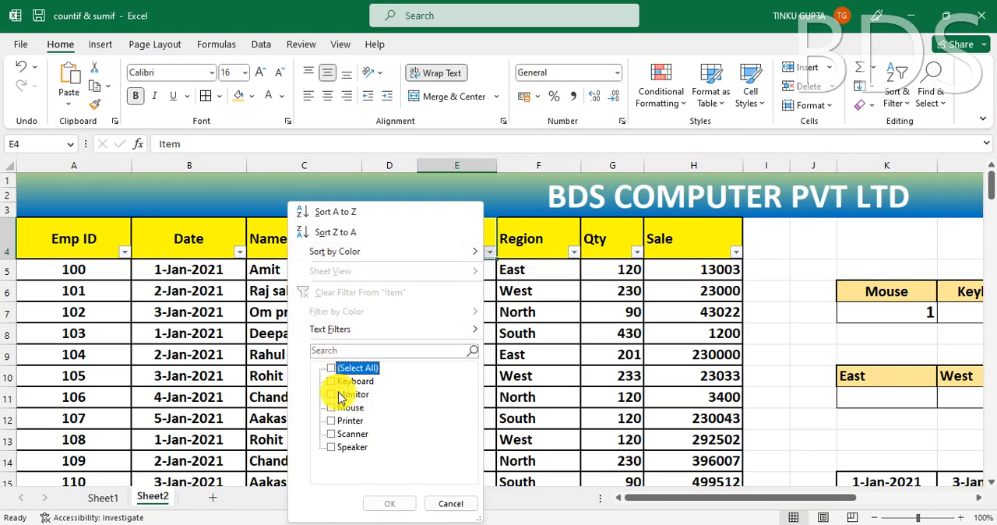
click(333, 382)
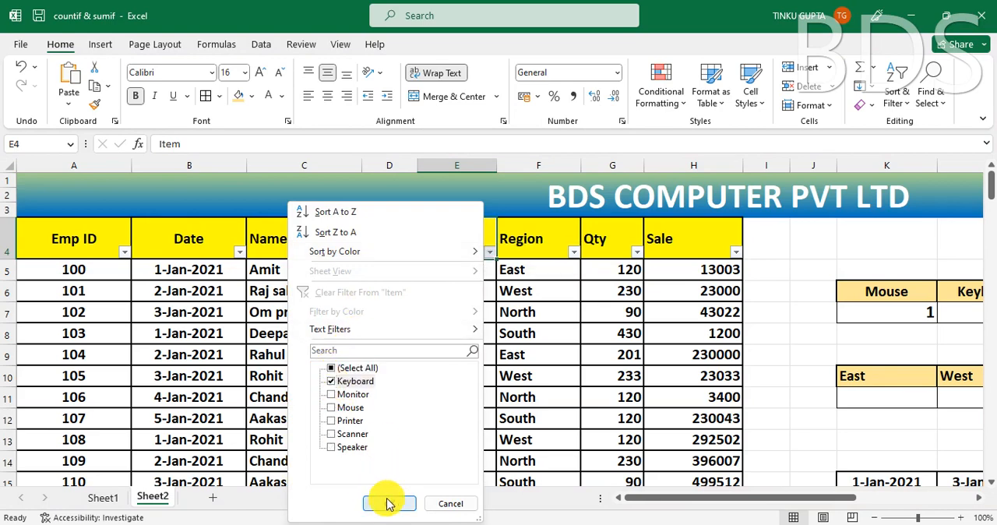
click(389, 504)
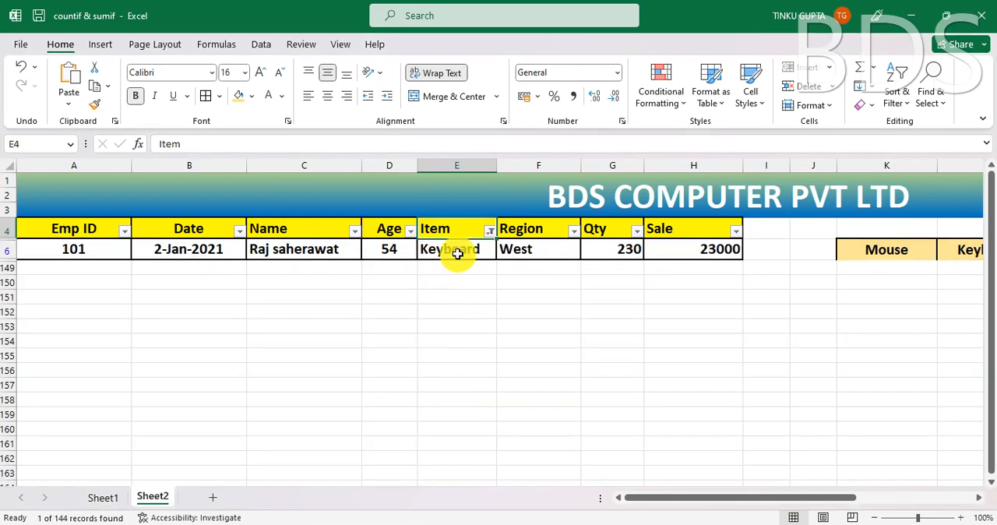
click(458, 253)
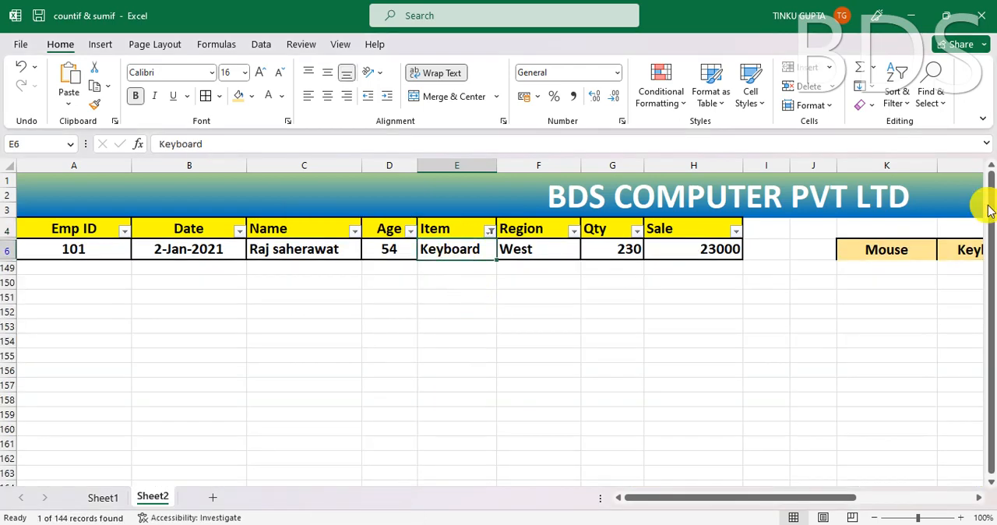
click(488, 235)
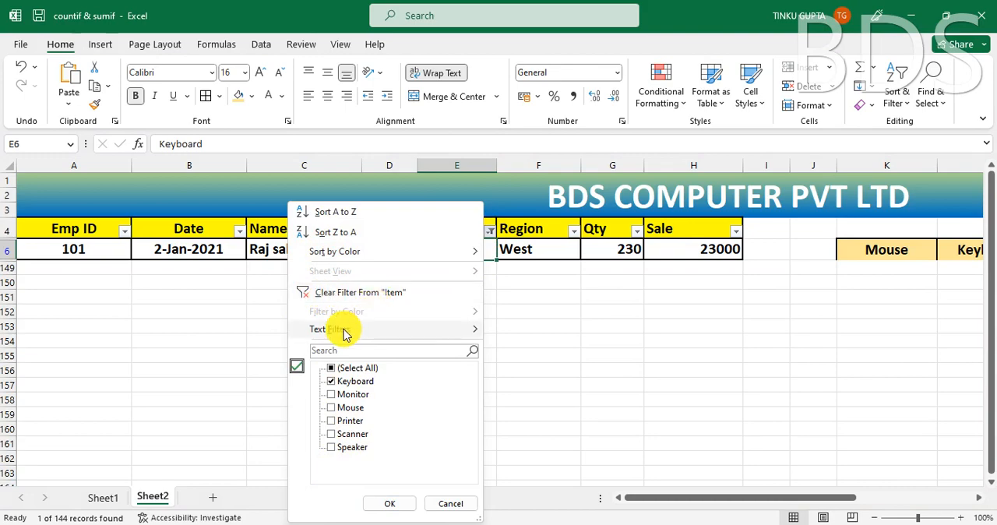
click(355, 294)
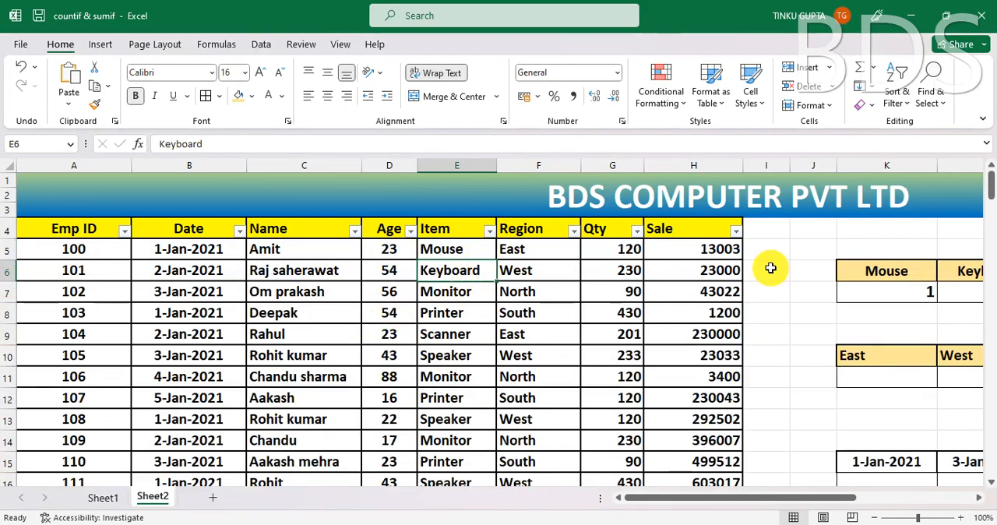
- Filter the Item column to show only Monitor and compare the number of matching entries with the count in M7
drag(740, 501, 774, 498)
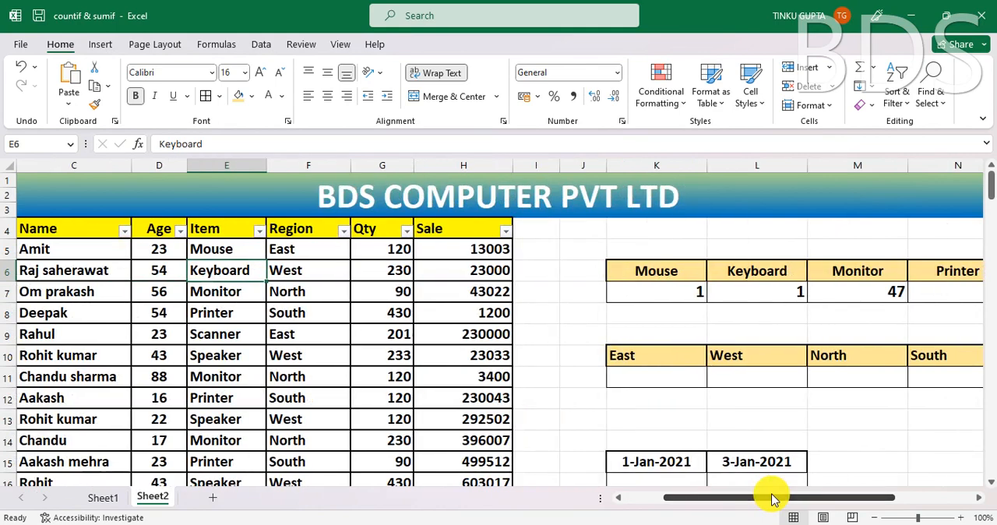
click(258, 232)
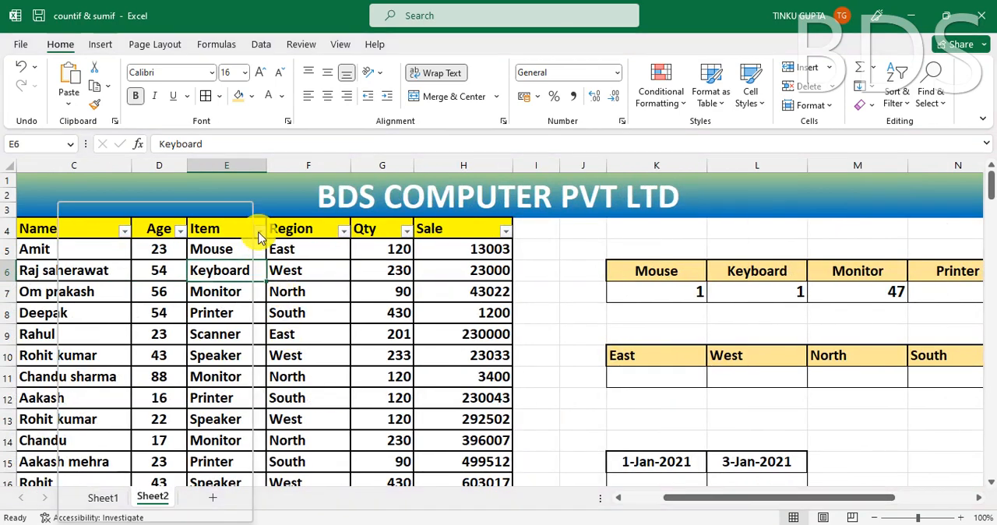
click(103, 369)
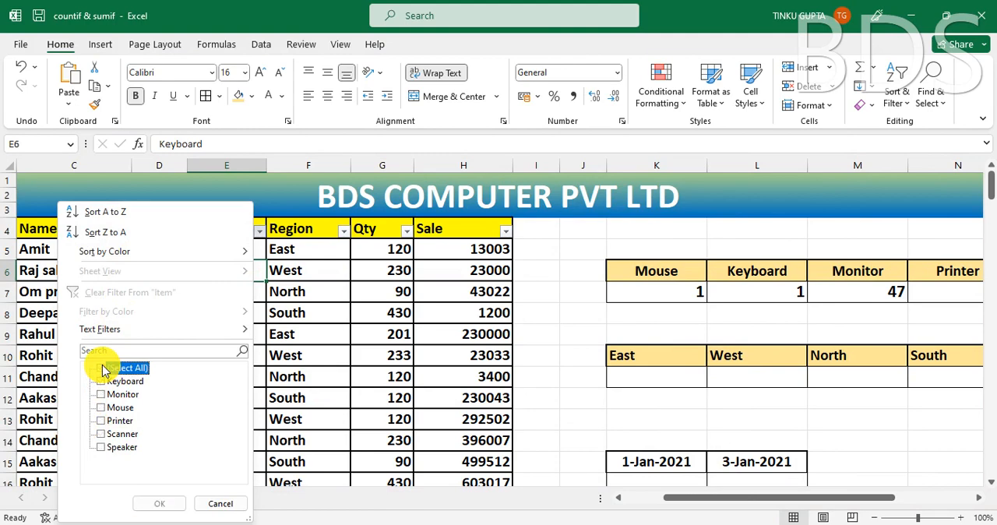
click(103, 395)
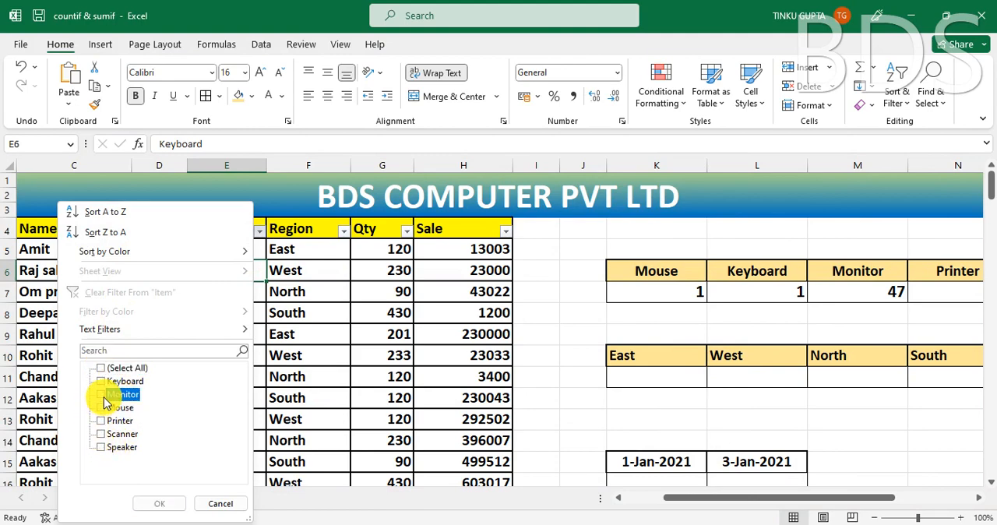
click(159, 503)
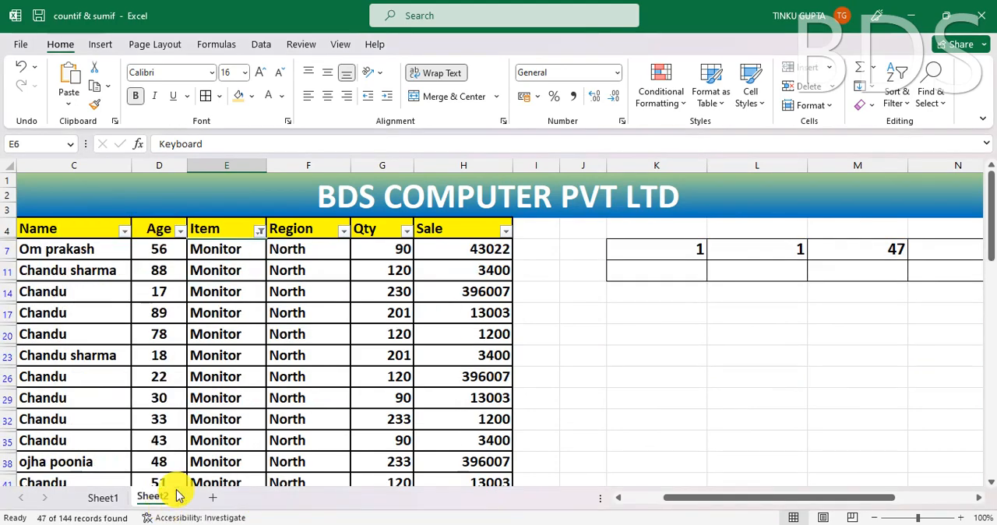
click(206, 249)
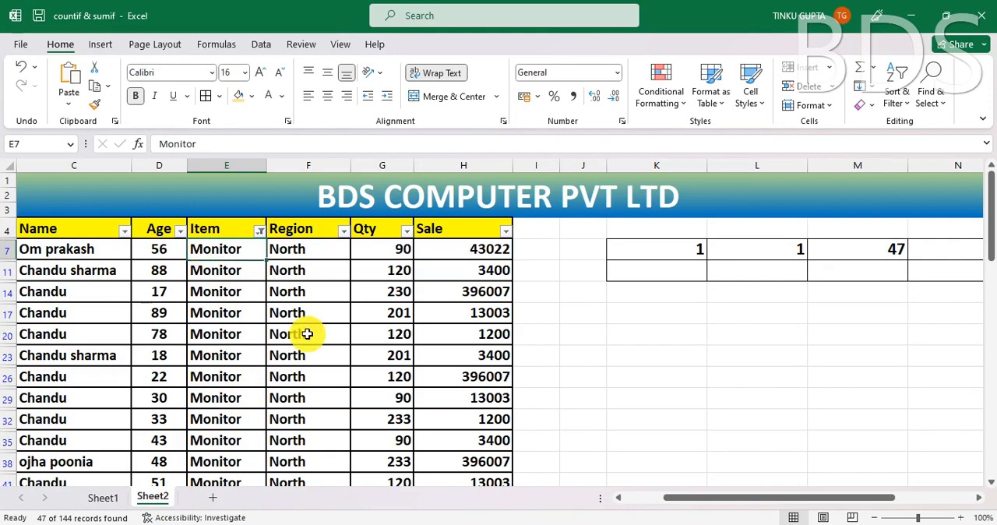
key(ctrl+shift+Down)
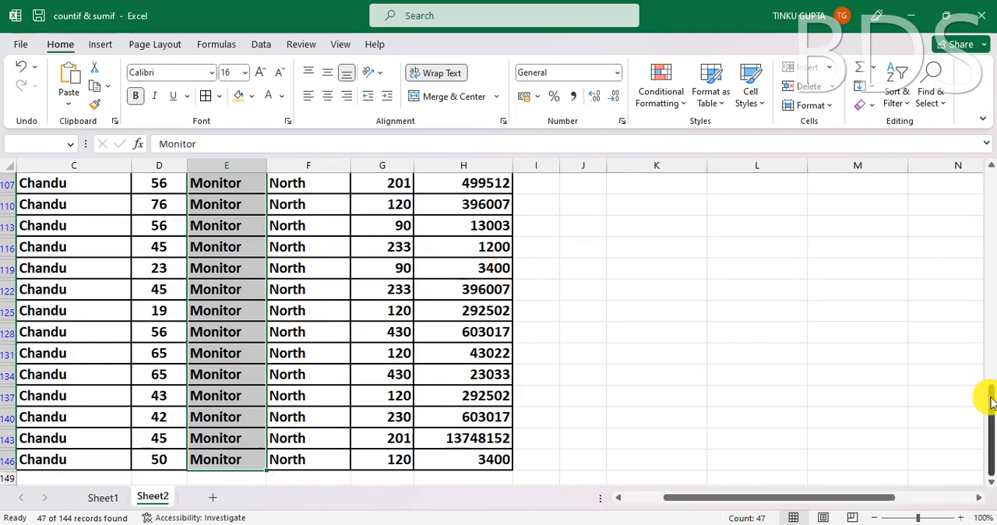
drag(988, 390, 989, 180)
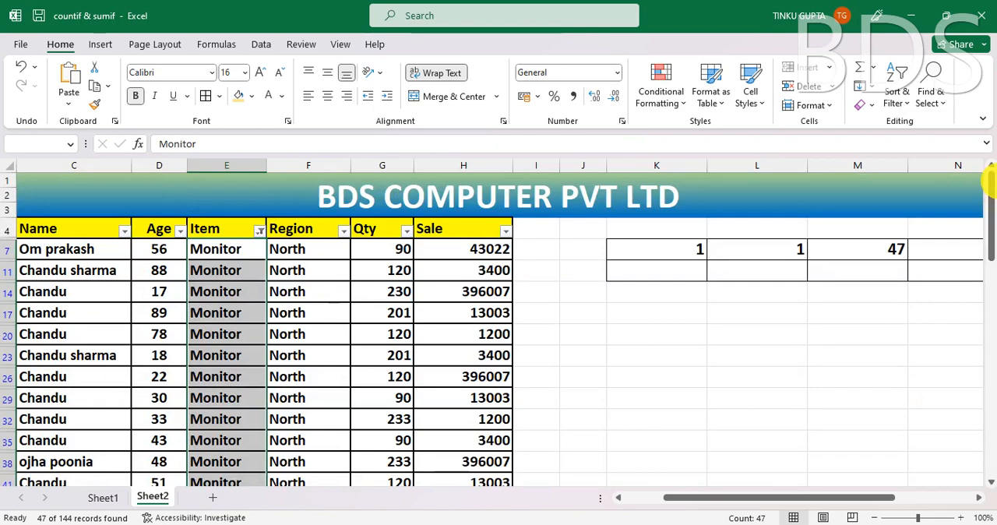
- Remove the filters from the table header row
click(247, 226)
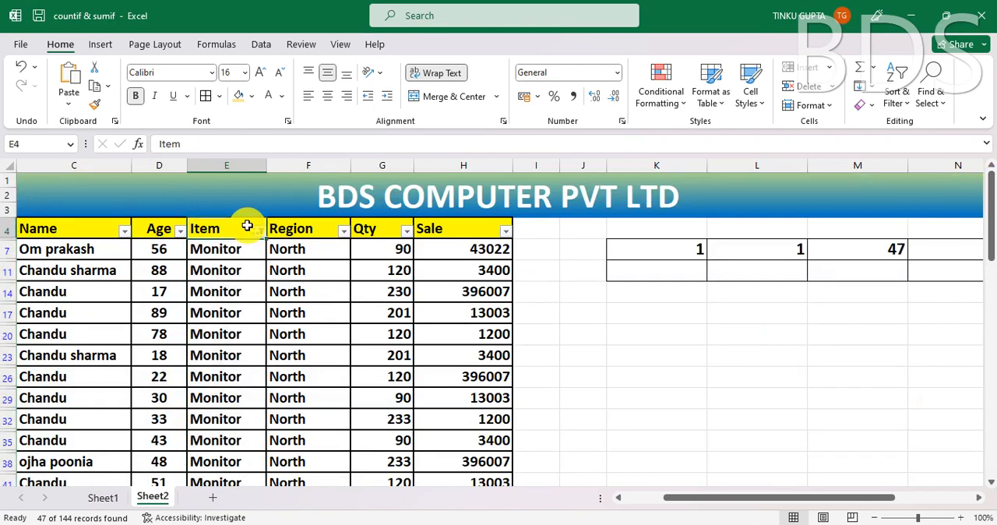
key(ctrl+shift+l)
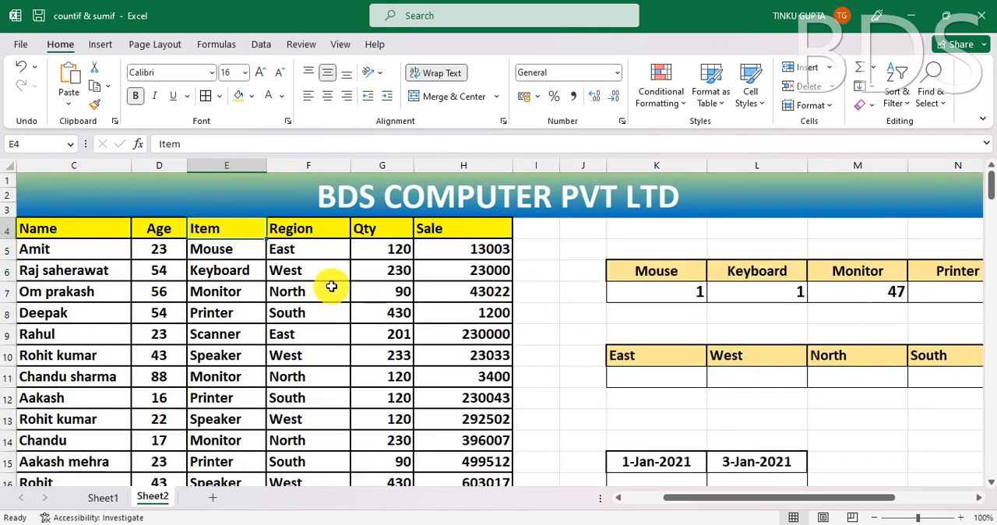
- Go through the different item names in E5:E10, from Mouse to Speaker
click(226, 251)
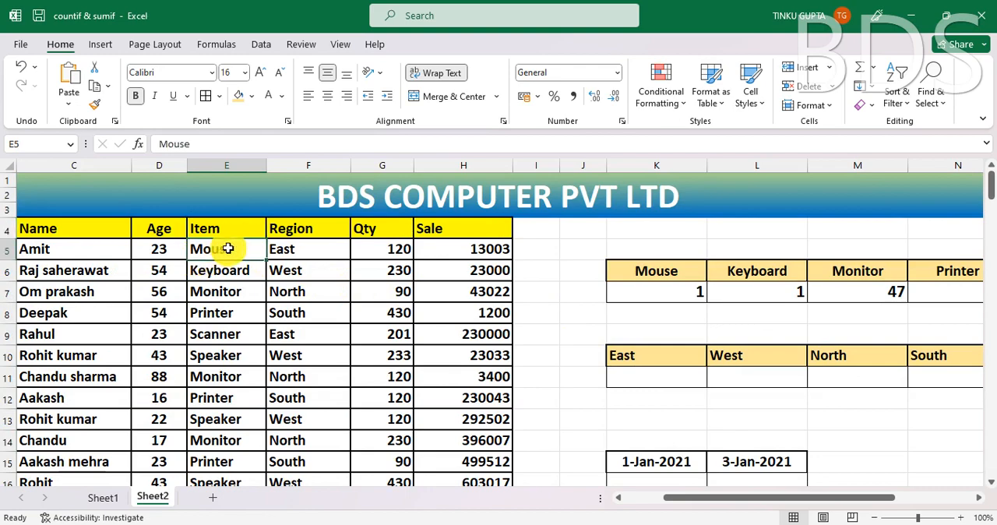
click(234, 274)
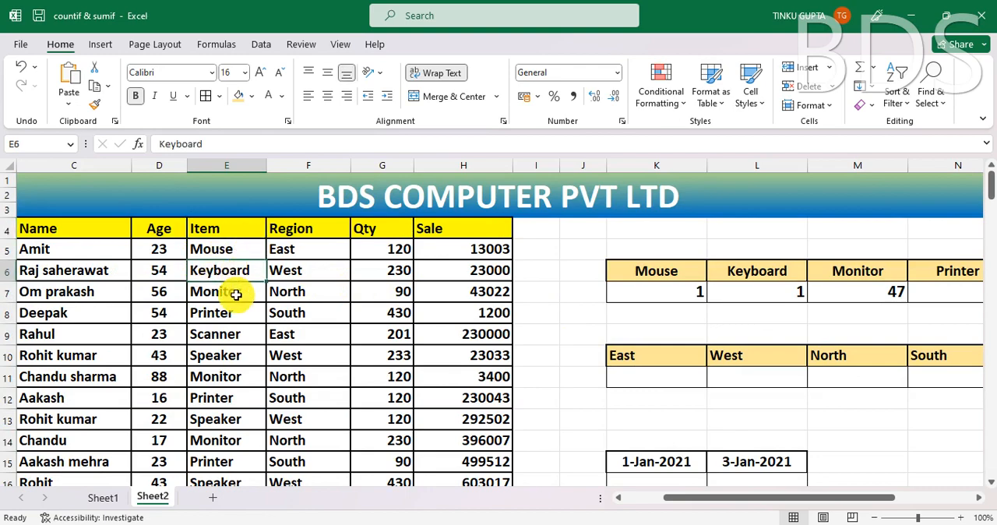
click(233, 292)
click(231, 315)
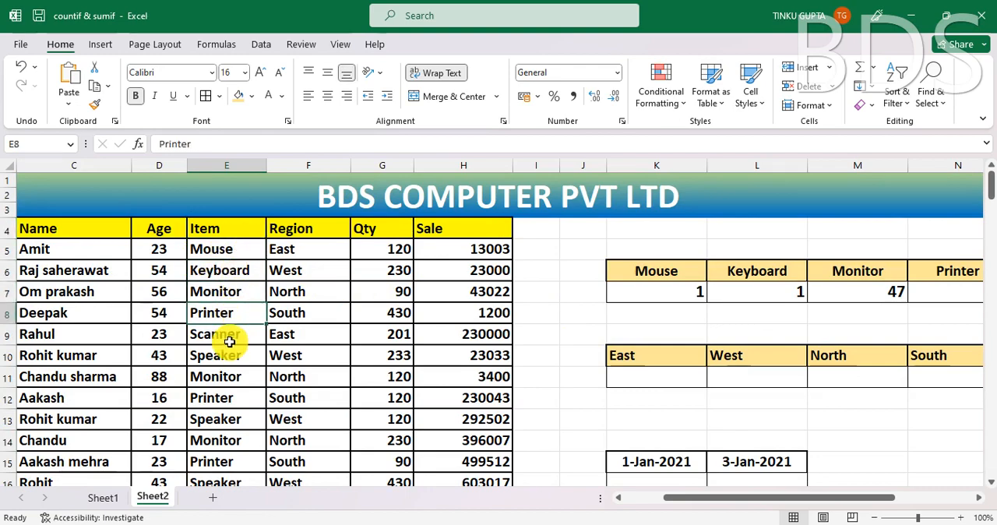
click(230, 336)
click(235, 361)
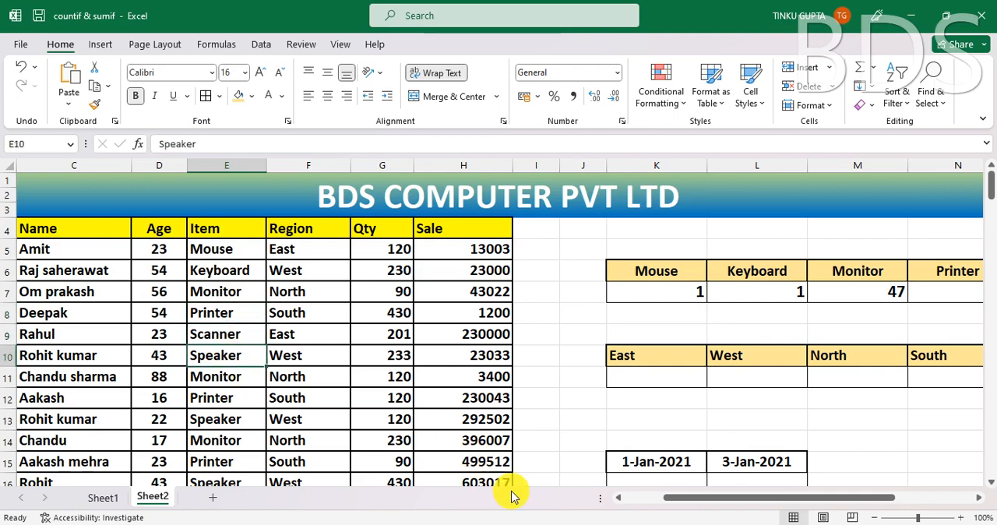
- Look through the remaining Item column entries further down the table
drag(685, 499, 644, 512)
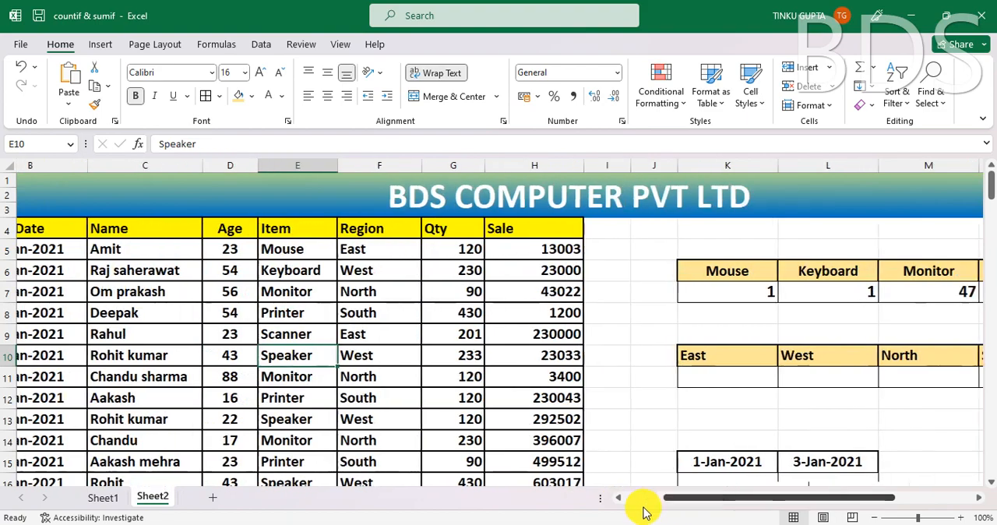
click(215, 458)
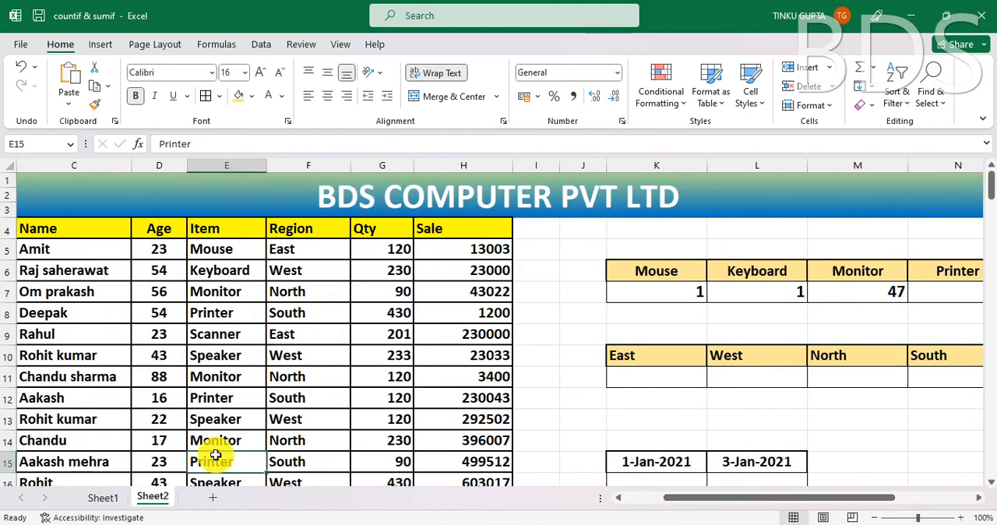
scroll(218, 459, down, 2)
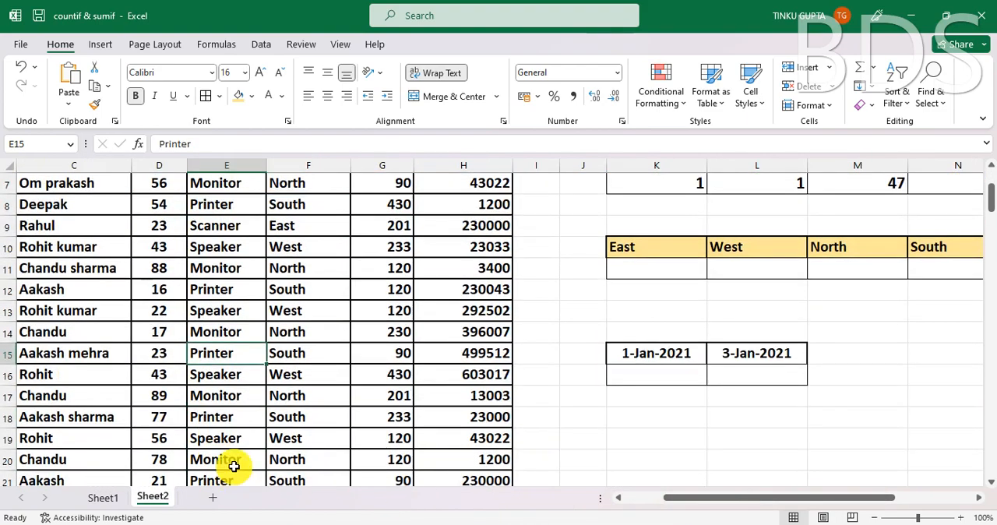
scroll(234, 476, down, 2)
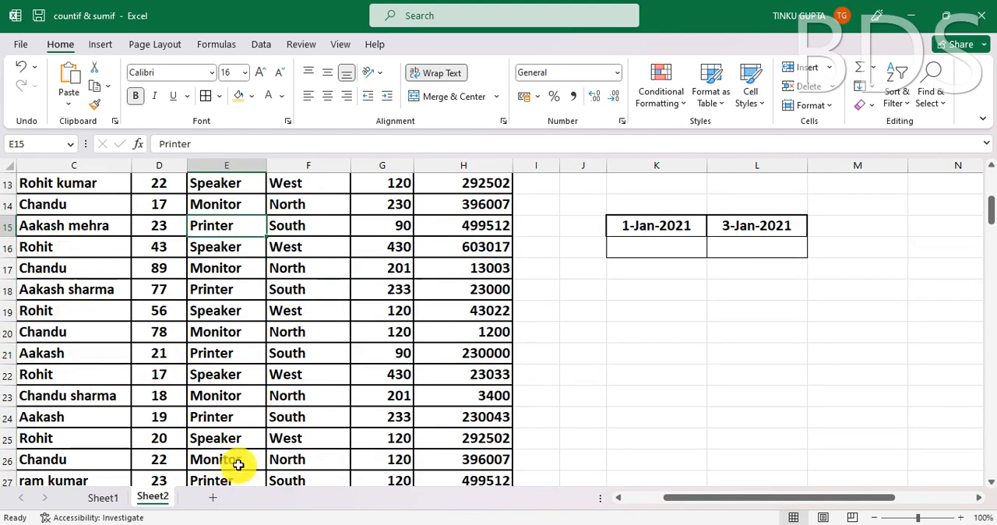
scroll(240, 478, down, 5)
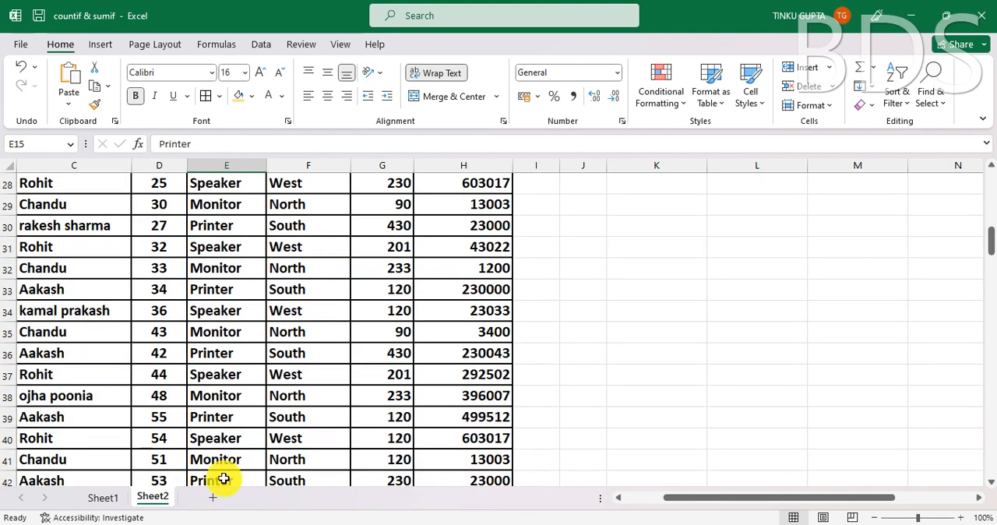
click(224, 477)
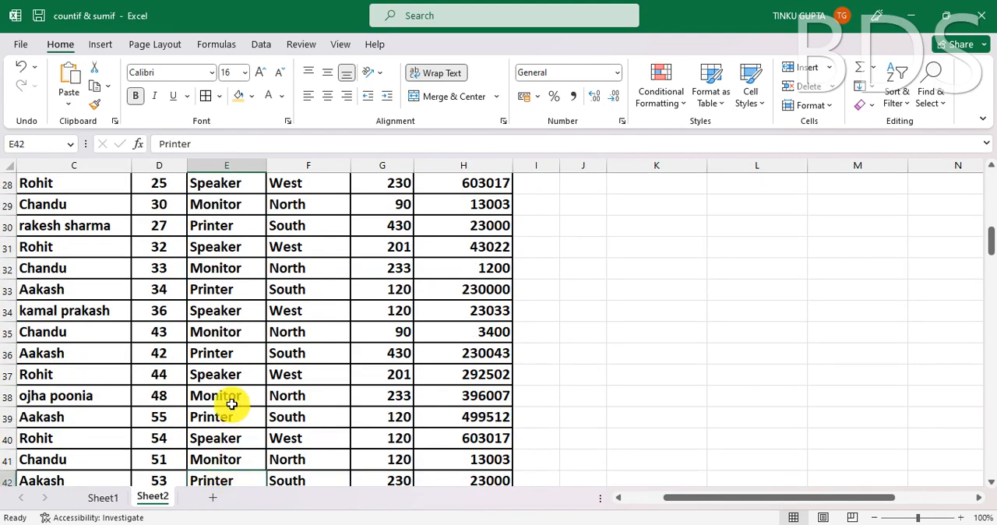
scroll(234, 410, down, 9)
scroll(231, 404, down, 2)
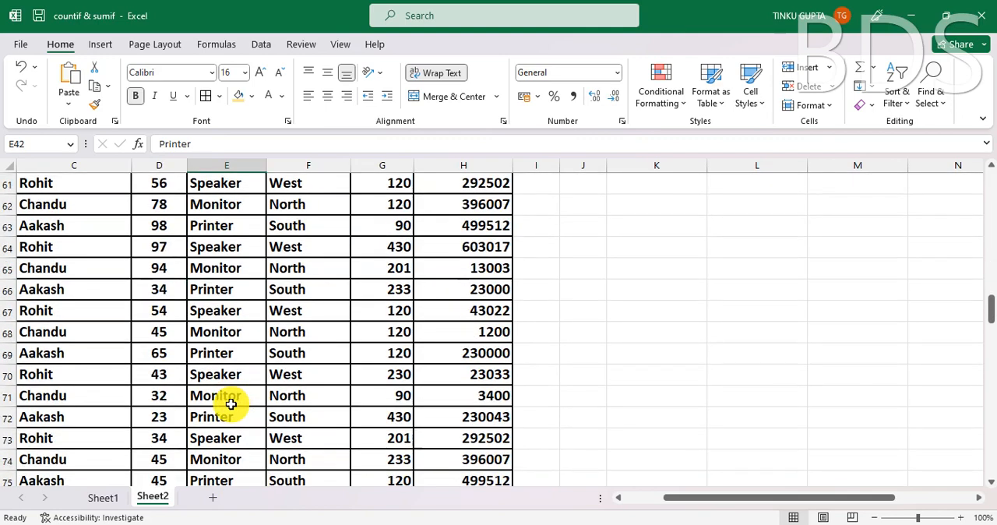
scroll(231, 404, down, 6)
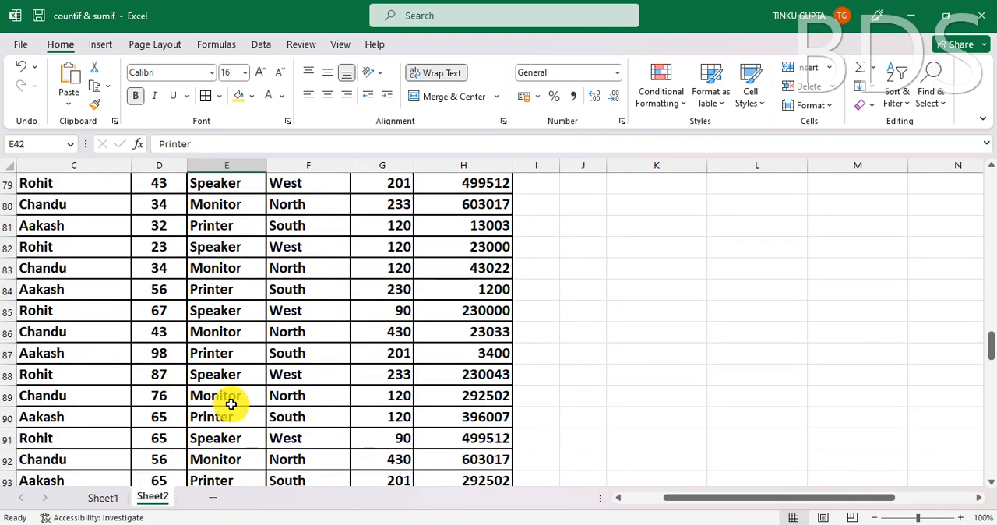
scroll(231, 404, down, 14)
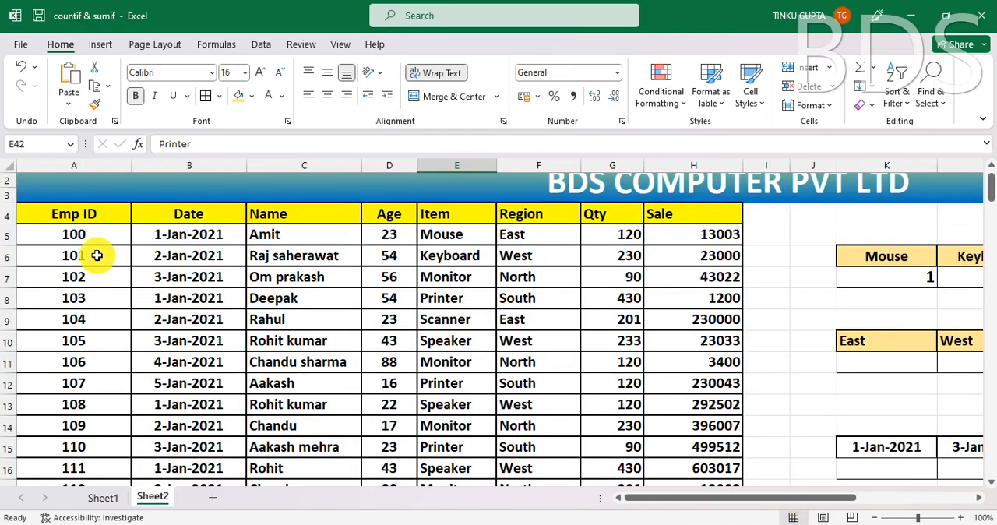
- Check the Emp ID column from A5 to the last table row and select row 5 as one record
click(80, 238)
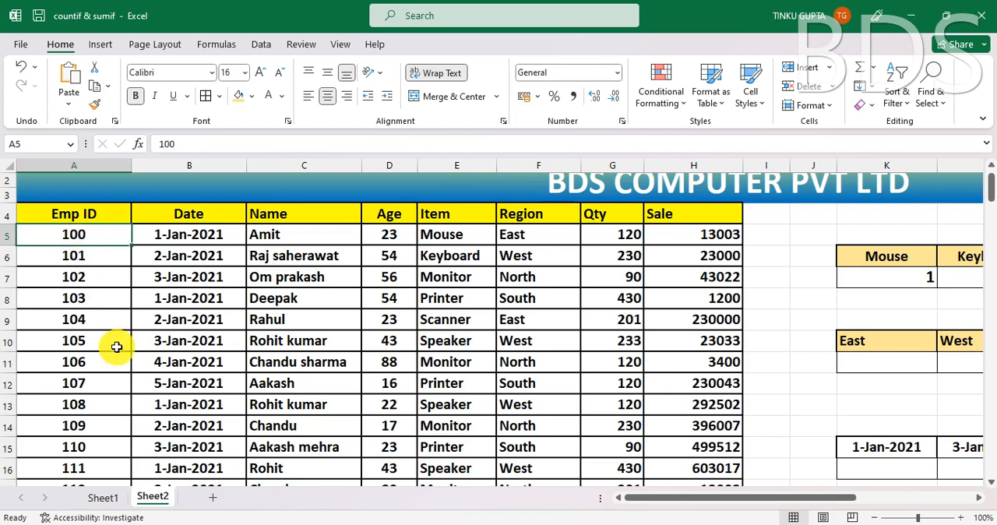
key(ctrl+Down)
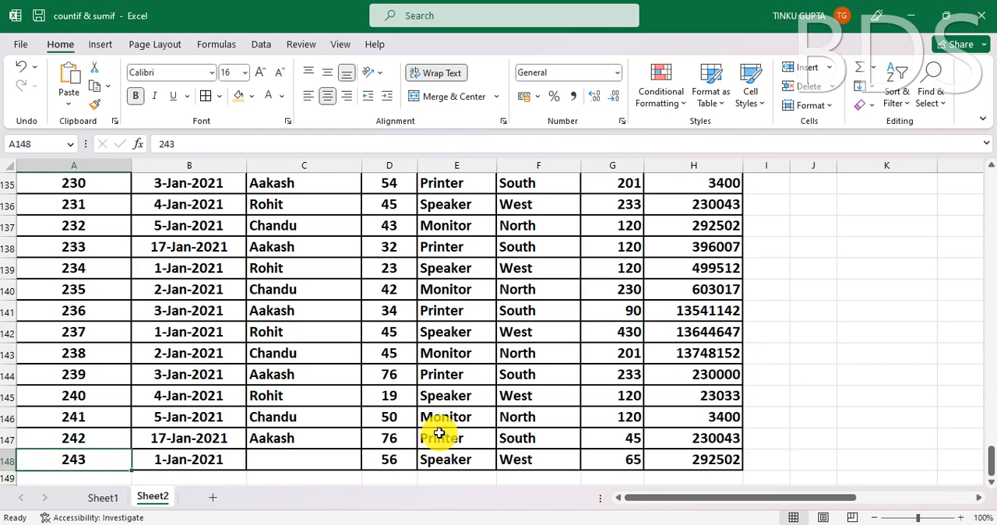
key(ctrl+Up)
click(271, 268)
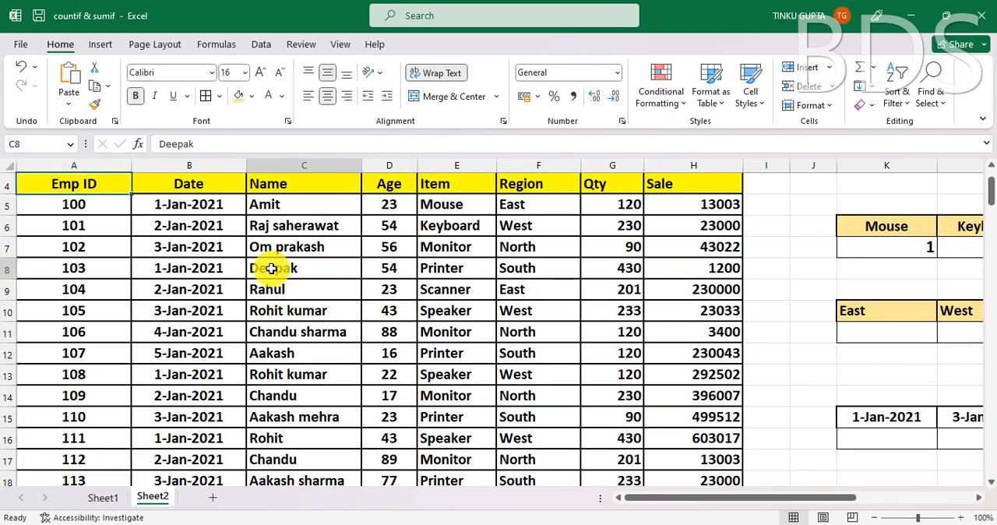
click(9, 204)
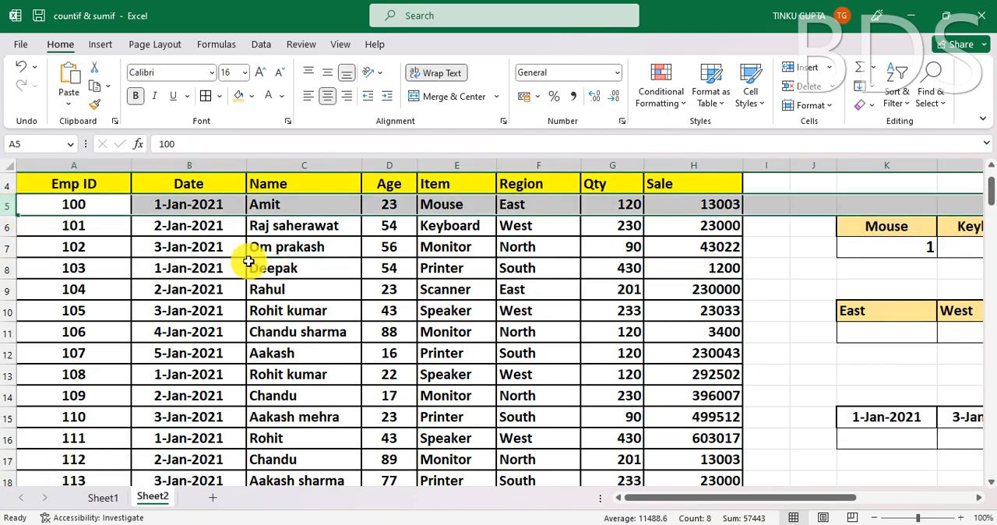
- Compare the item count total in R7 with the Emp ID records down to the table's last row
drag(741, 498, 935, 500)
click(931, 393)
click(954, 246)
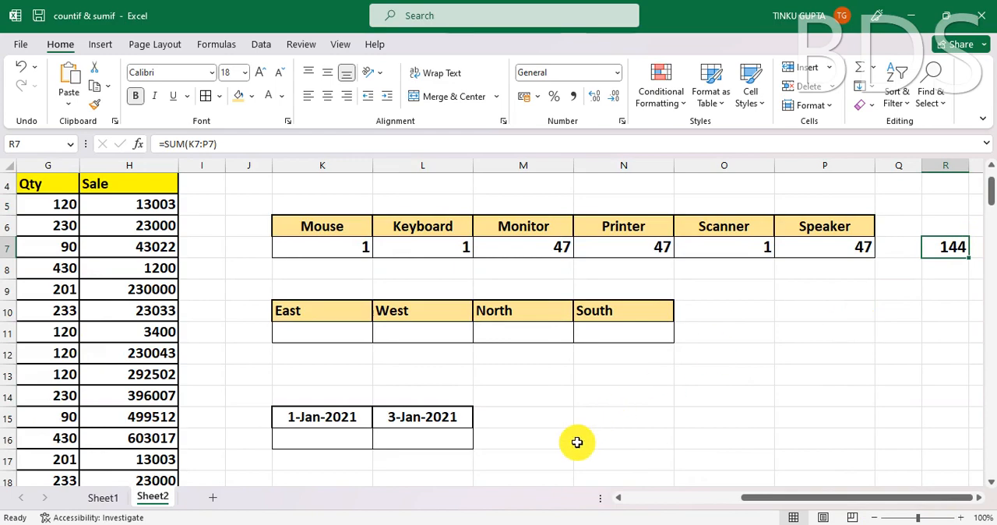
drag(755, 501, 596, 501)
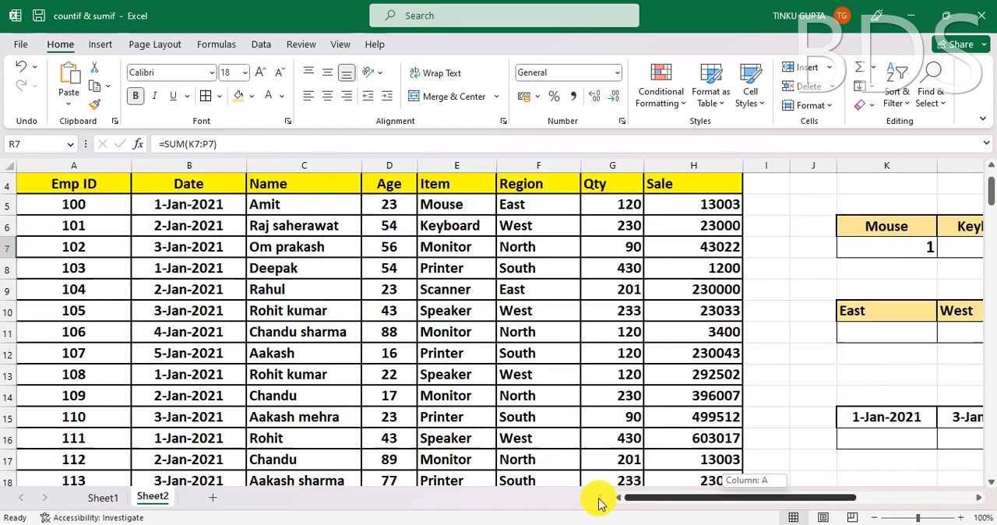
click(83, 332)
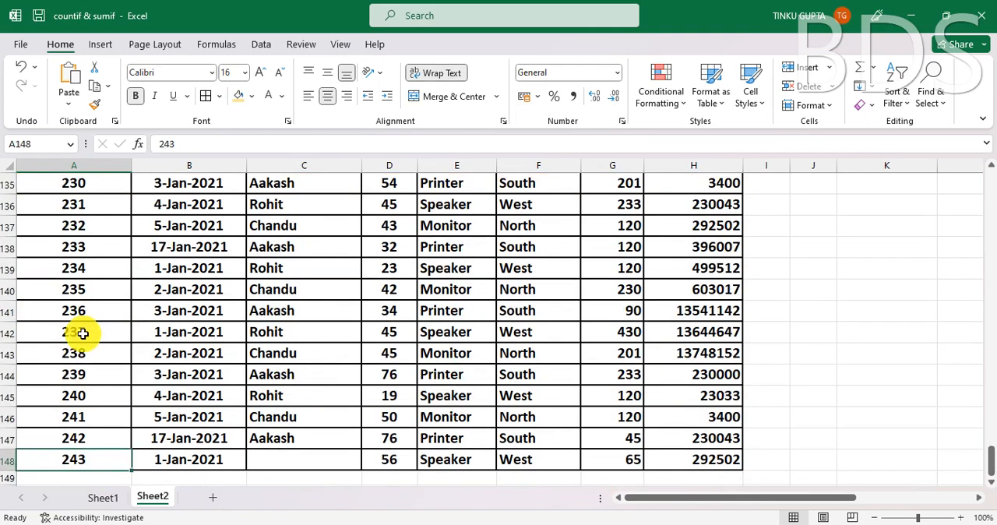
key(ctrl+Up)
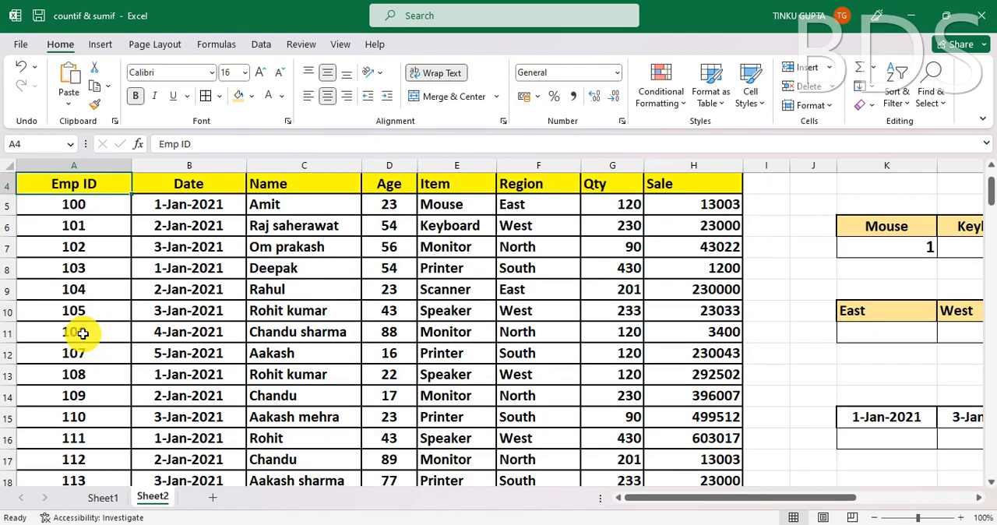
click(824, 390)
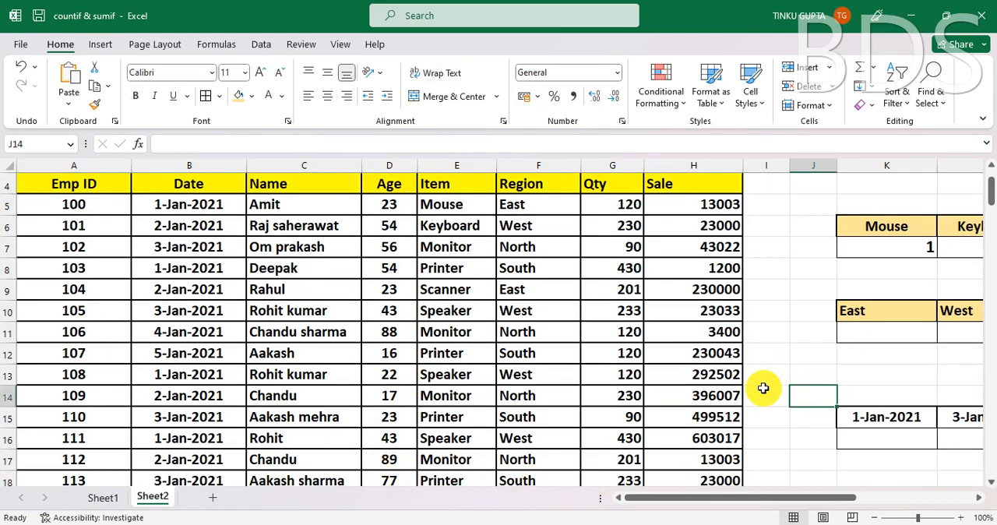
- Label the rows beside the region summary by entering QNTY in J11 and AMOUNT in J12
drag(724, 500, 786, 500)
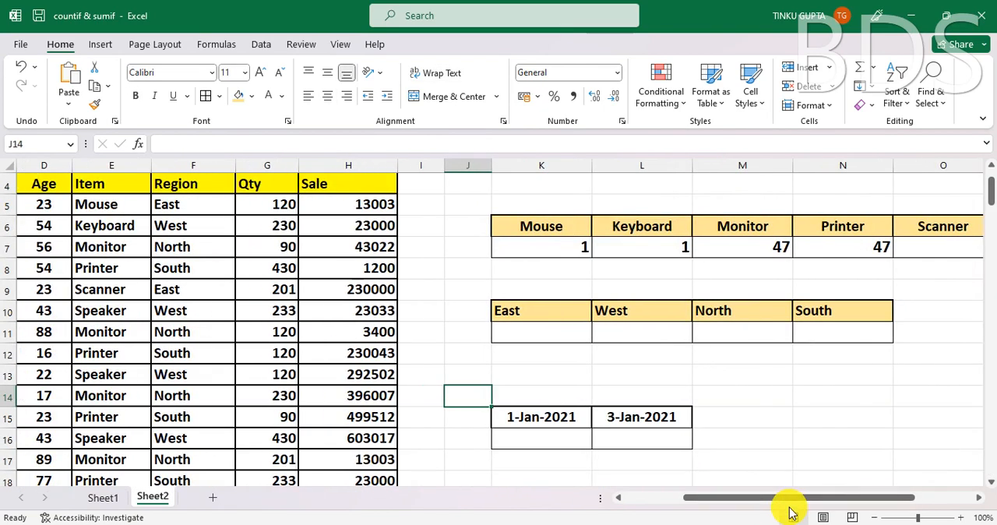
click(526, 333)
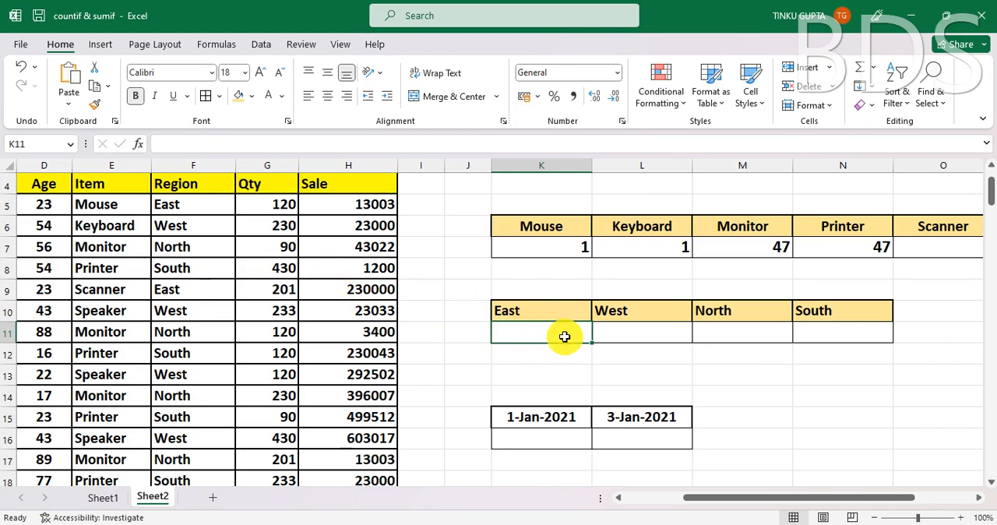
click(470, 331)
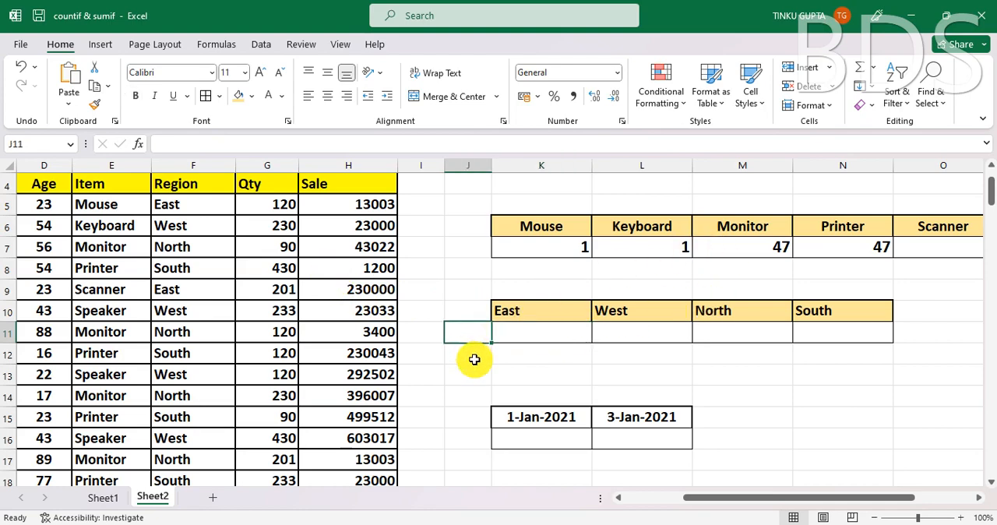
text(QNTY)
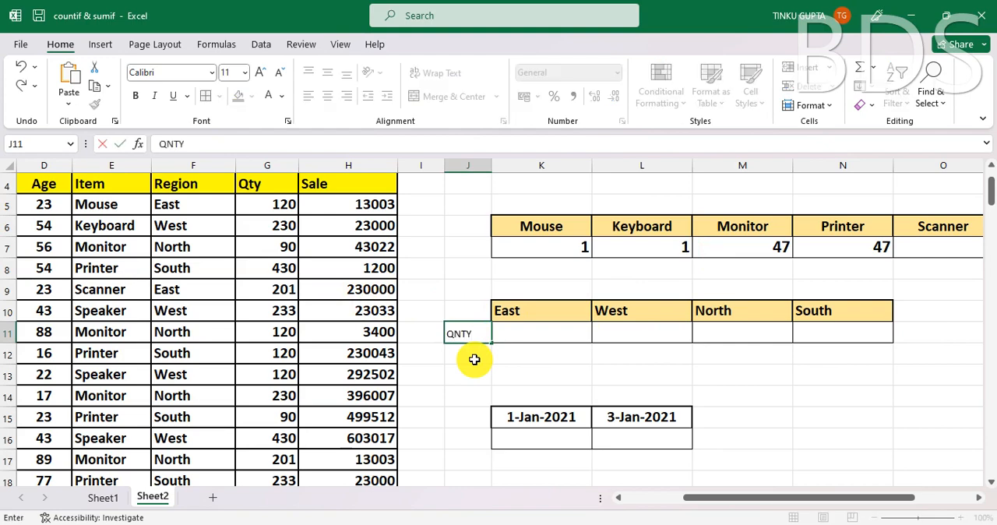
key(Return)
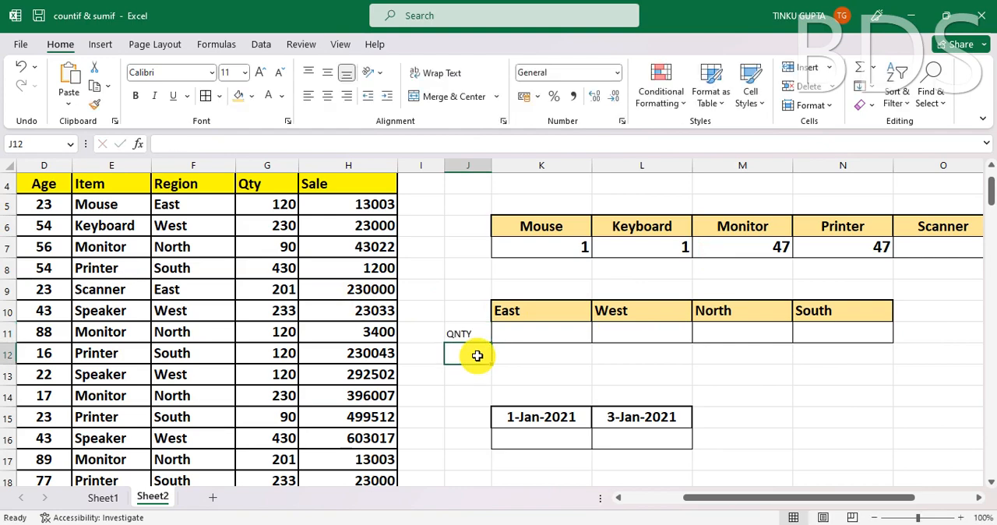
text(AMOUNT)
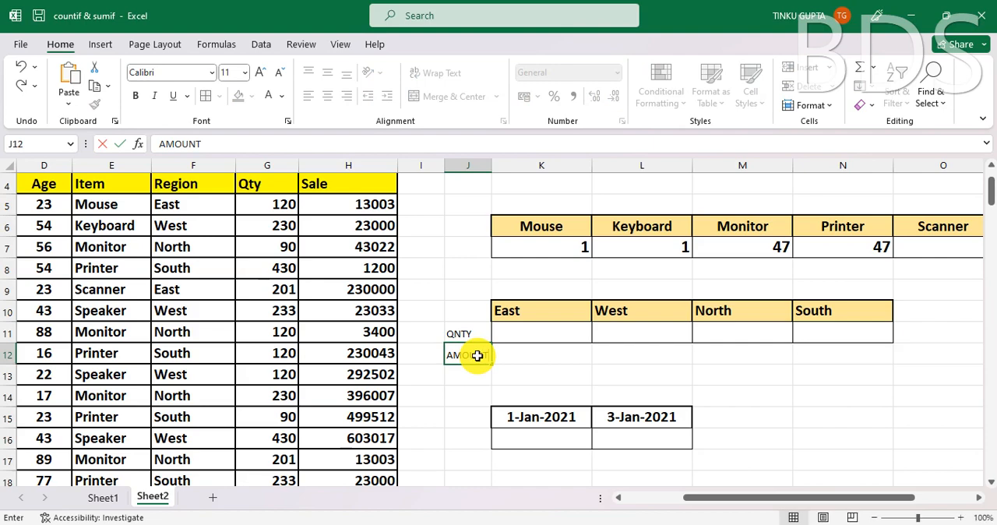
key(Return)
- Format the labels in J11:J12 as bold at font size 14 and autofit the width of column J
drag(467, 334, 477, 355)
click(136, 95)
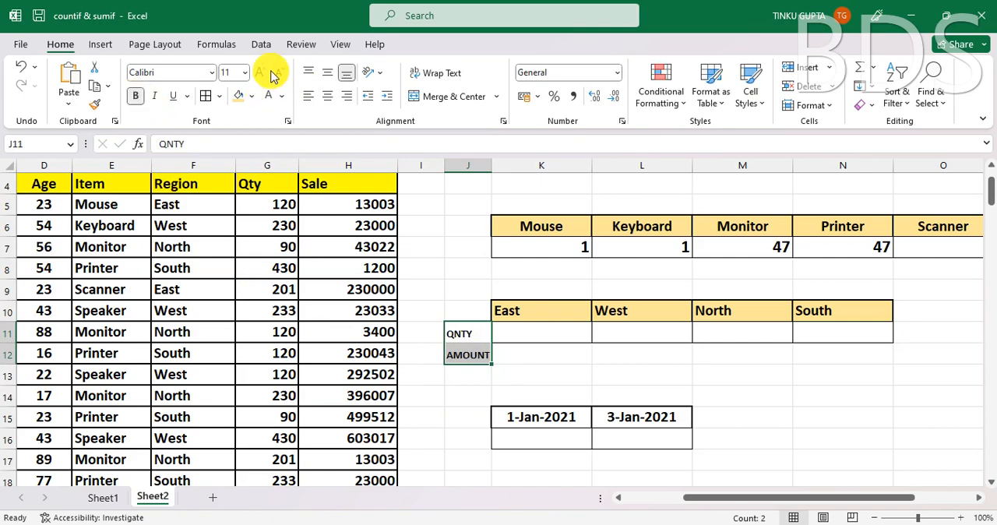
click(257, 71)
click(260, 72)
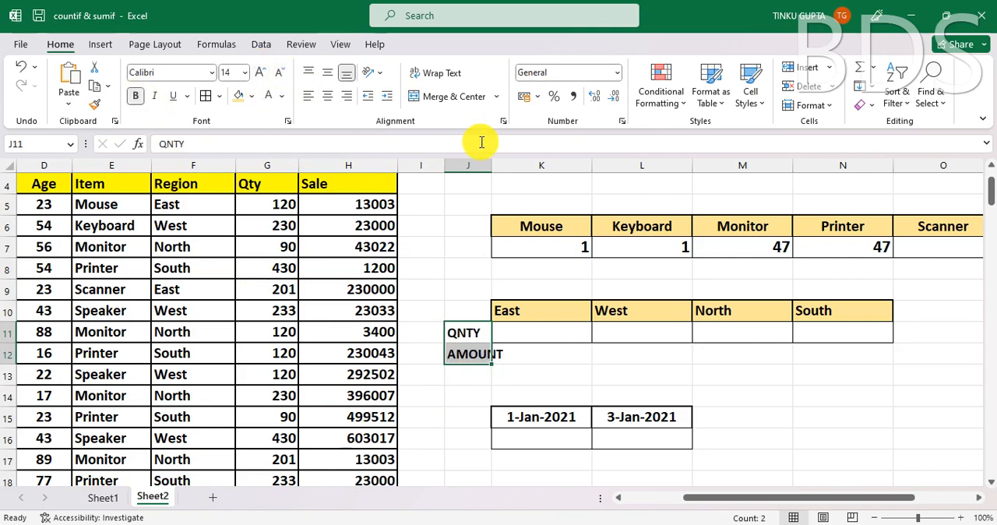
double_click(491, 166)
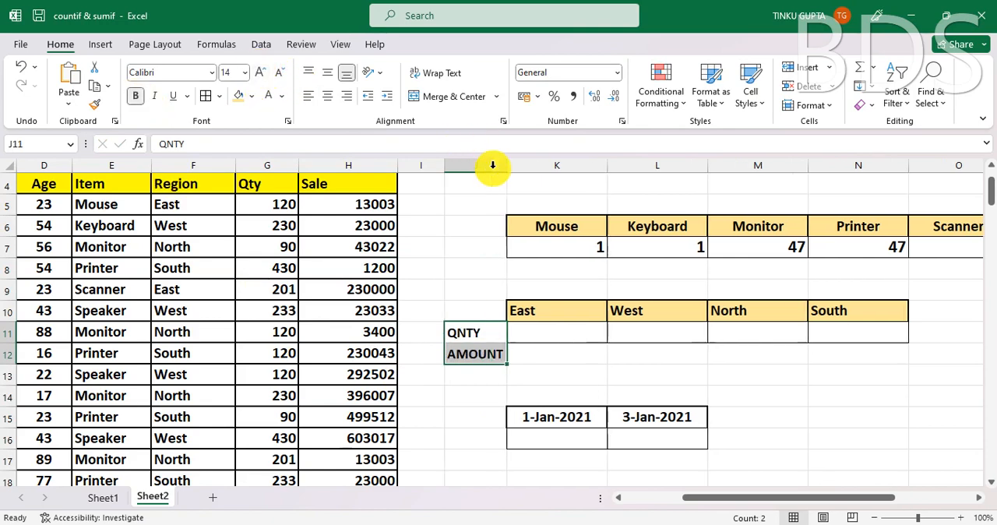
- Begin a SUMIF formula in K11 for the East region's quantity
click(539, 331)
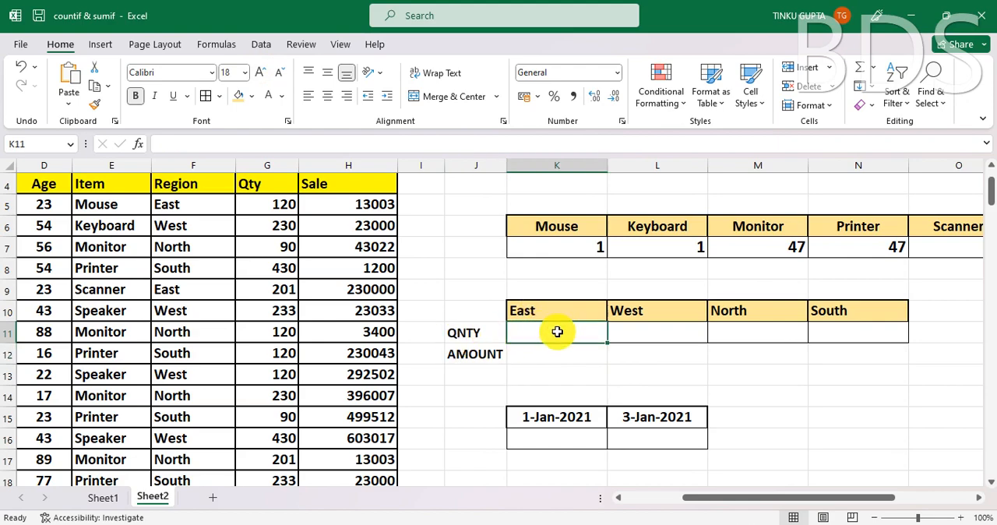
click(651, 331)
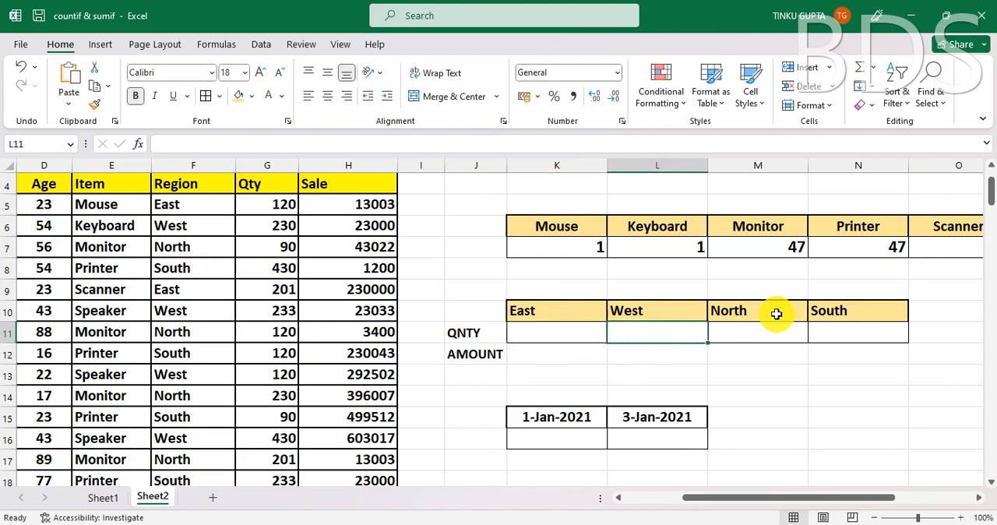
click(756, 336)
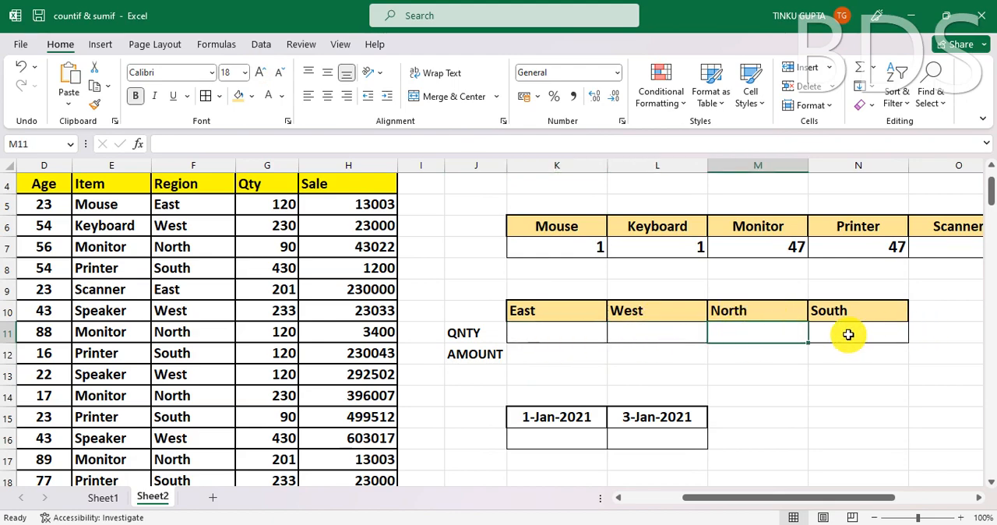
click(849, 335)
click(587, 332)
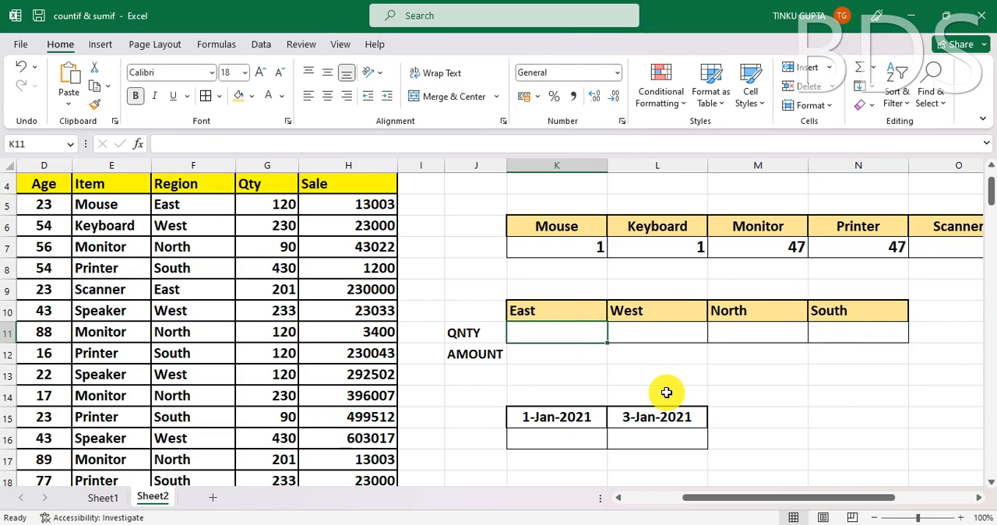
text(=)
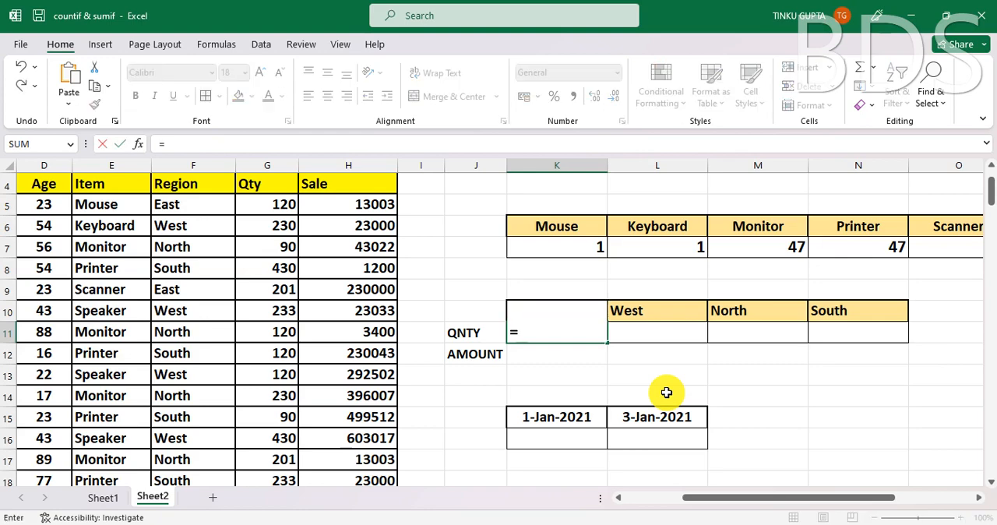
text(SUMI)
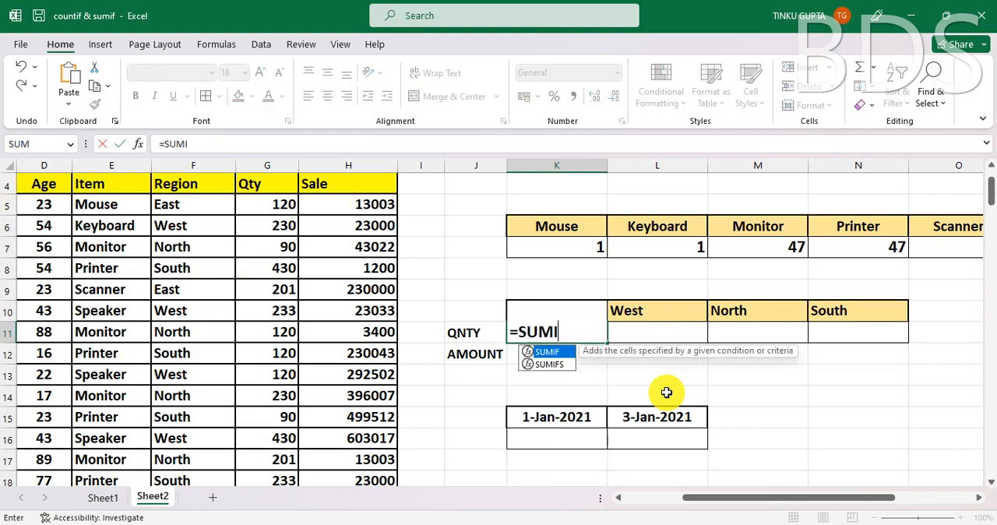
text(F()
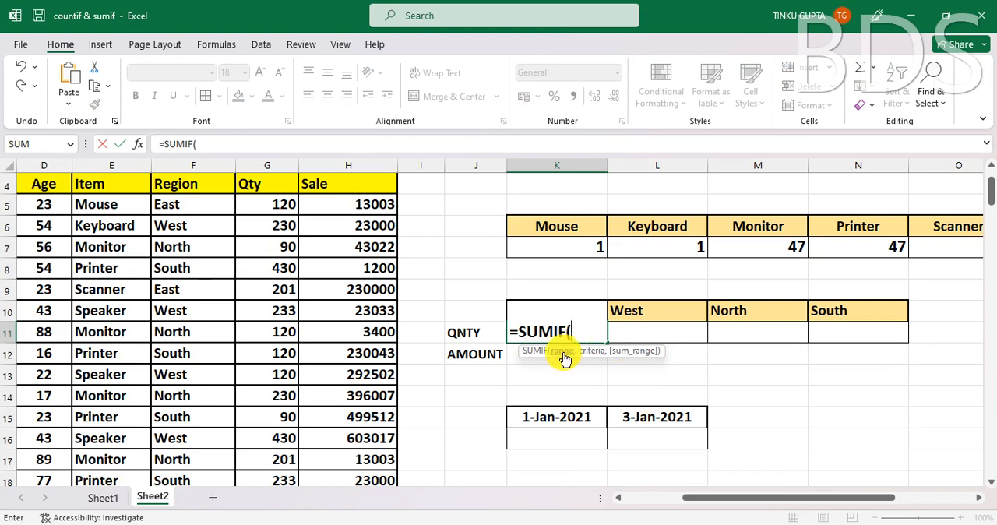
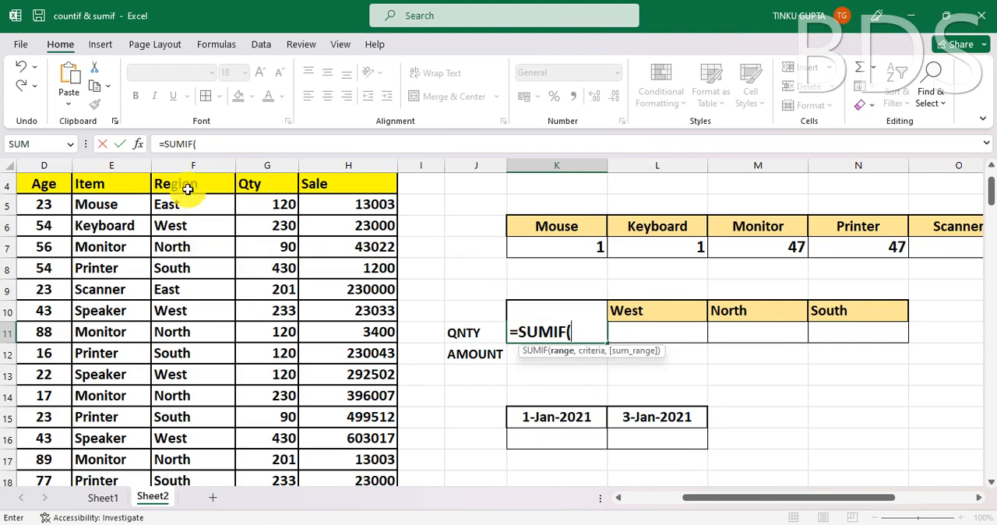
- Complete the SUMIF formula in K11 with range F4:F148, criterion "EAST" and sum range G4:G148
click(188, 189)
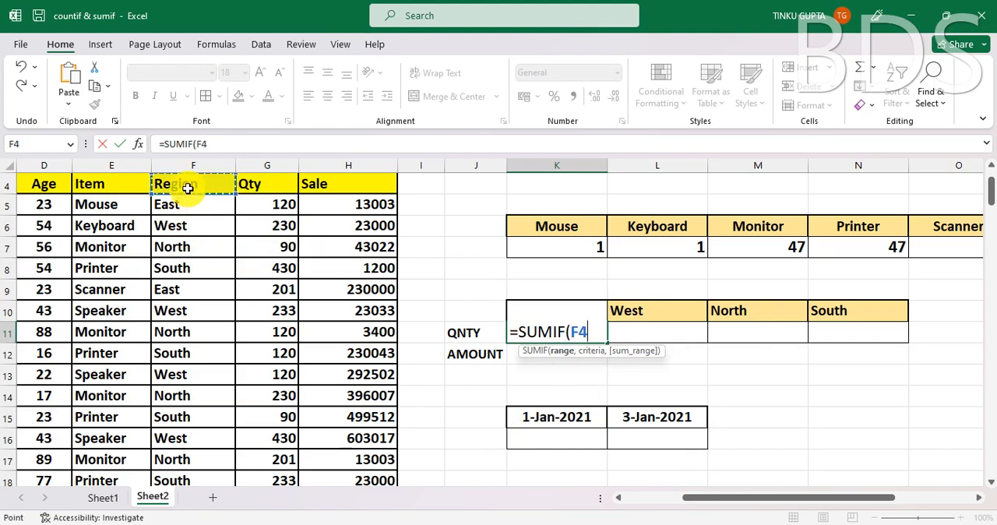
key(ctrl+shift+Down)
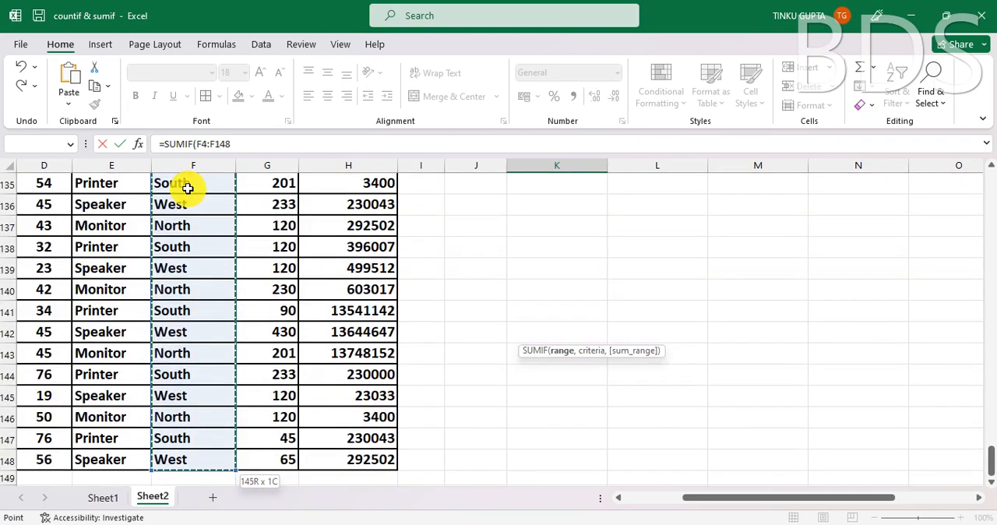
click(250, 144)
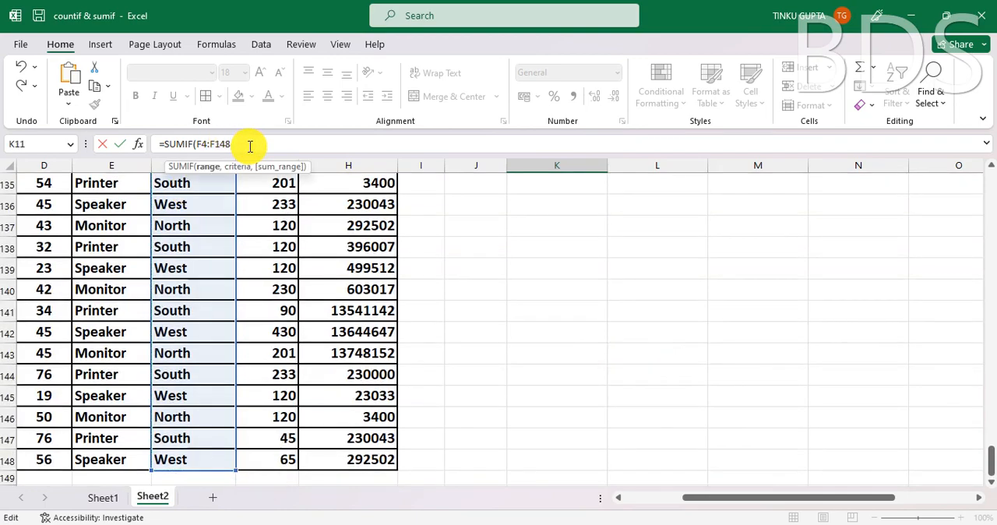
text(,)
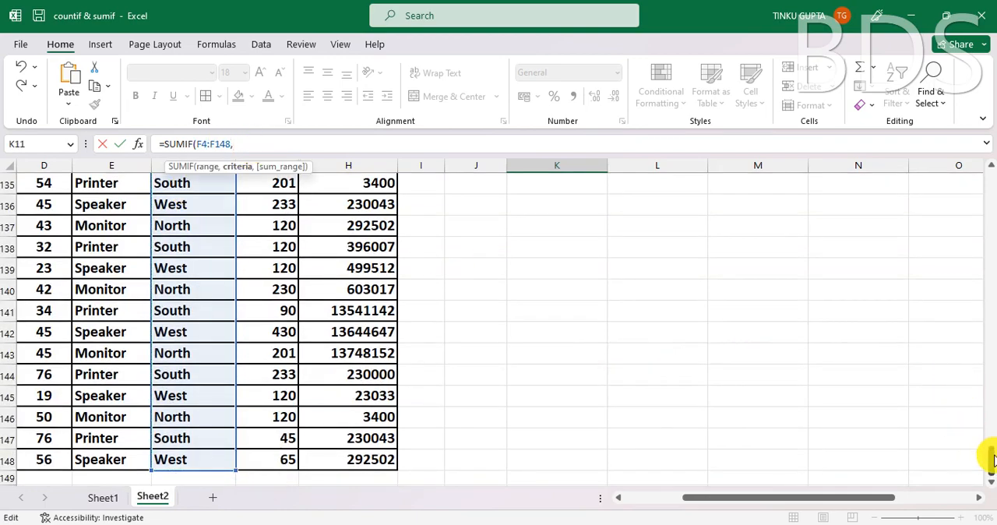
drag(989, 460, 988, 173)
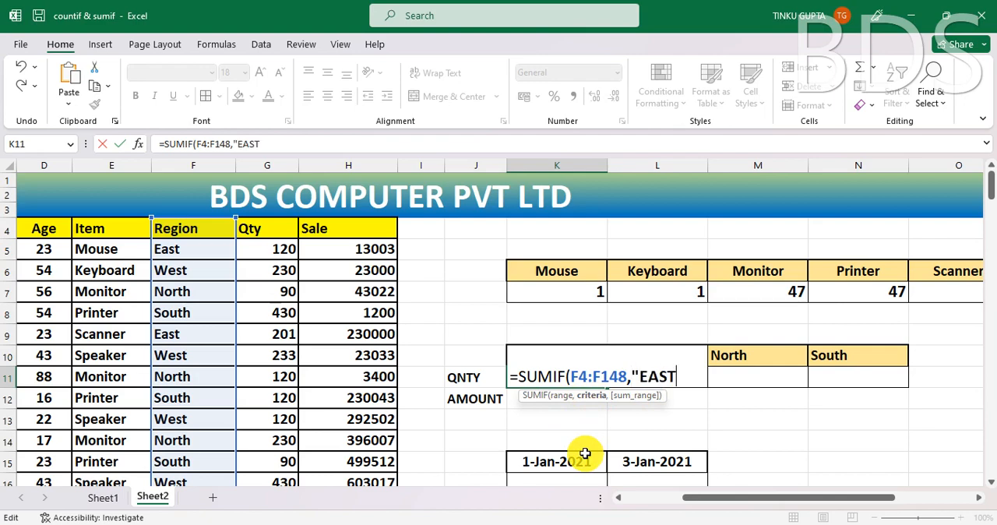
text(",)
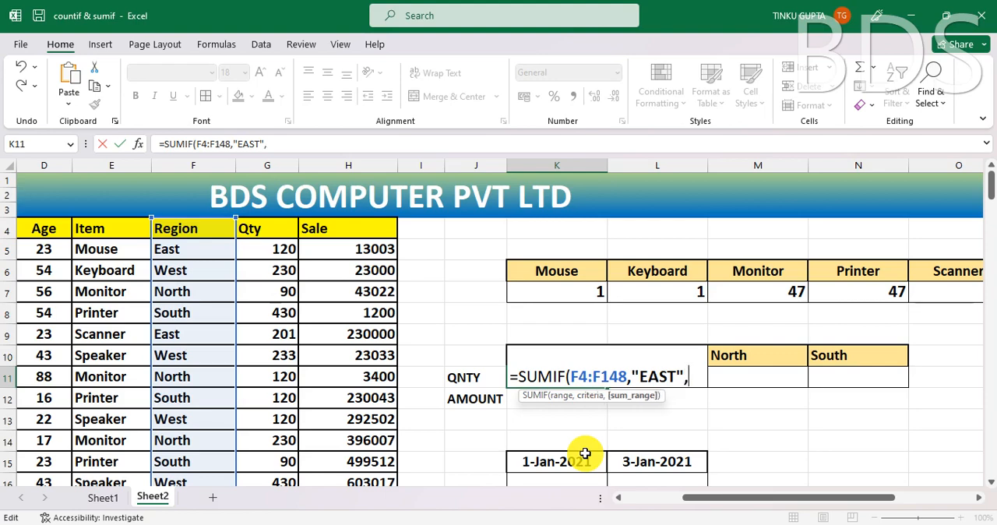
click(352, 232)
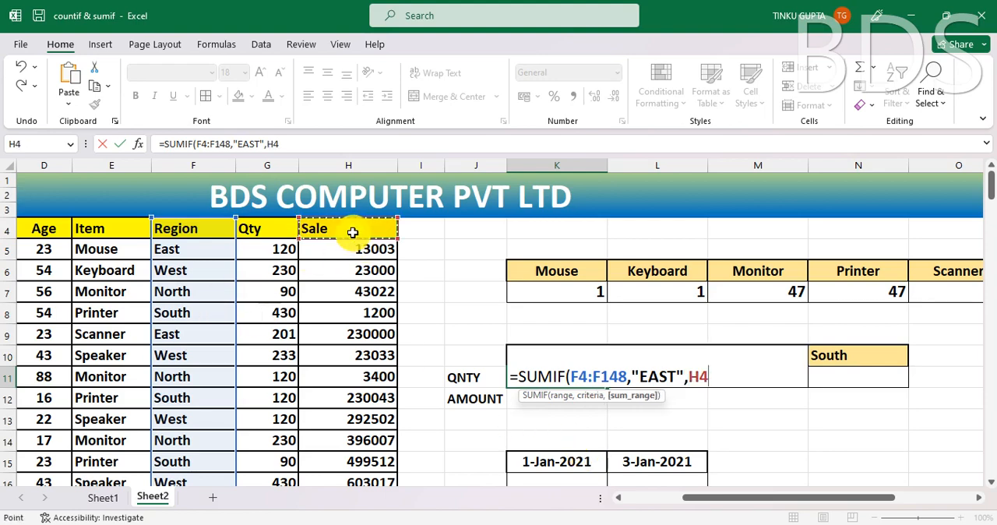
click(282, 230)
key(ctrl+shift+Down)
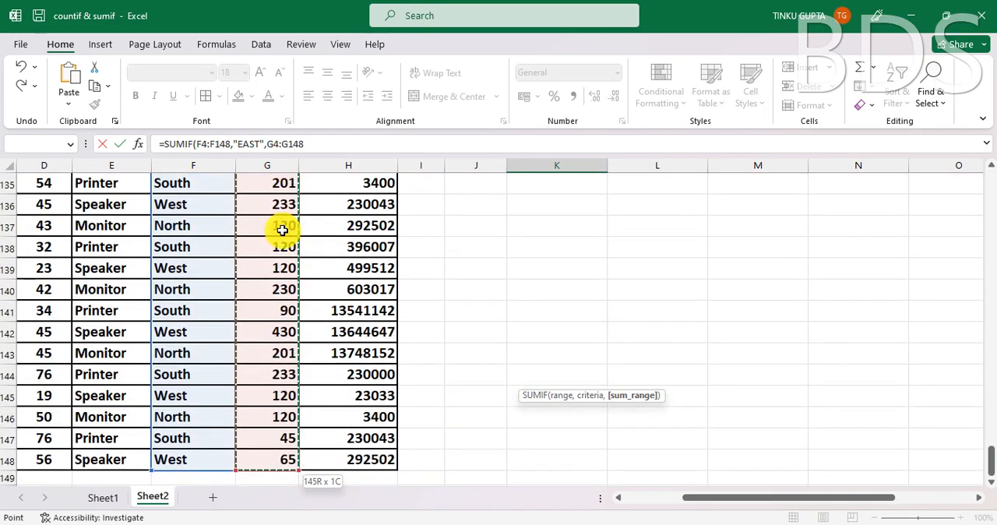
key(Return)
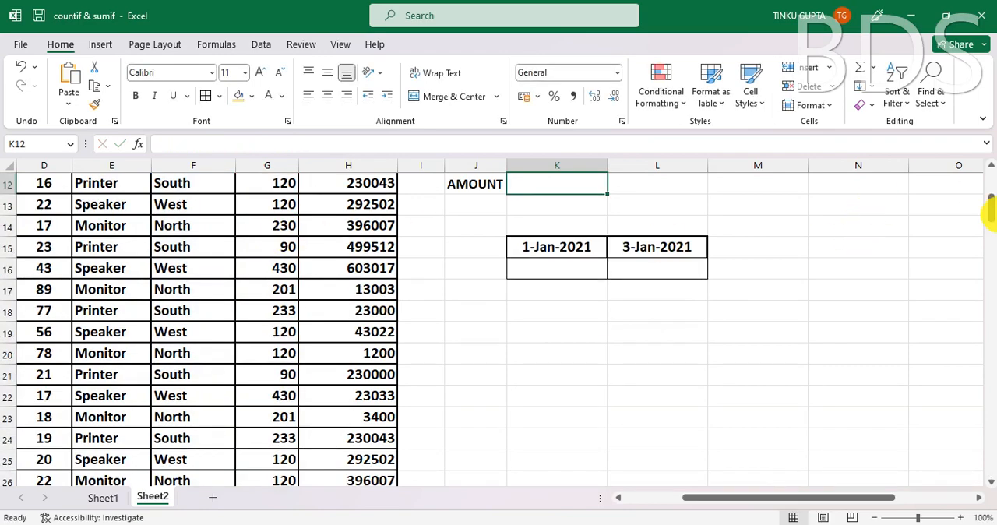
- Try to fill the East quantity formula across into the West cell L11, and clear the copied formula
click(991, 165)
click(992, 166)
click(992, 166)
click(992, 166)
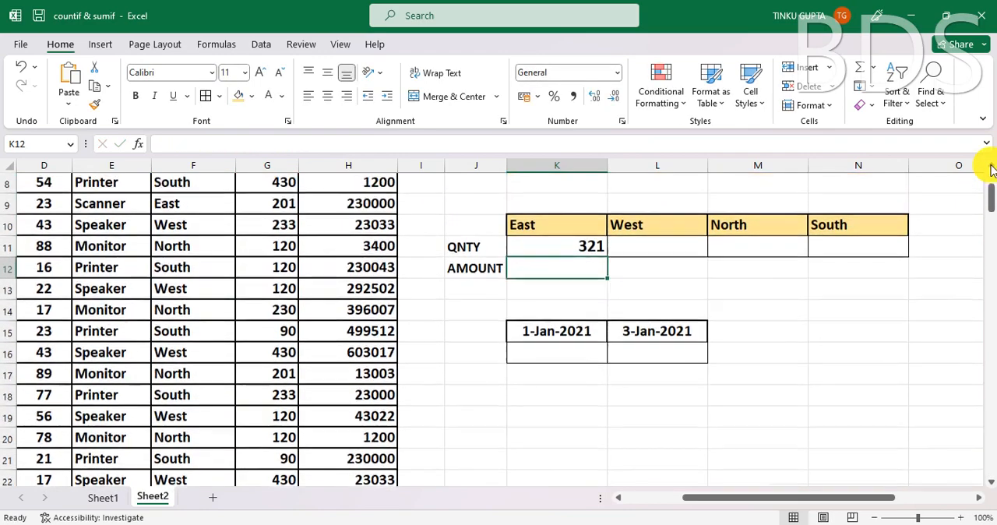
click(991, 166)
click(574, 272)
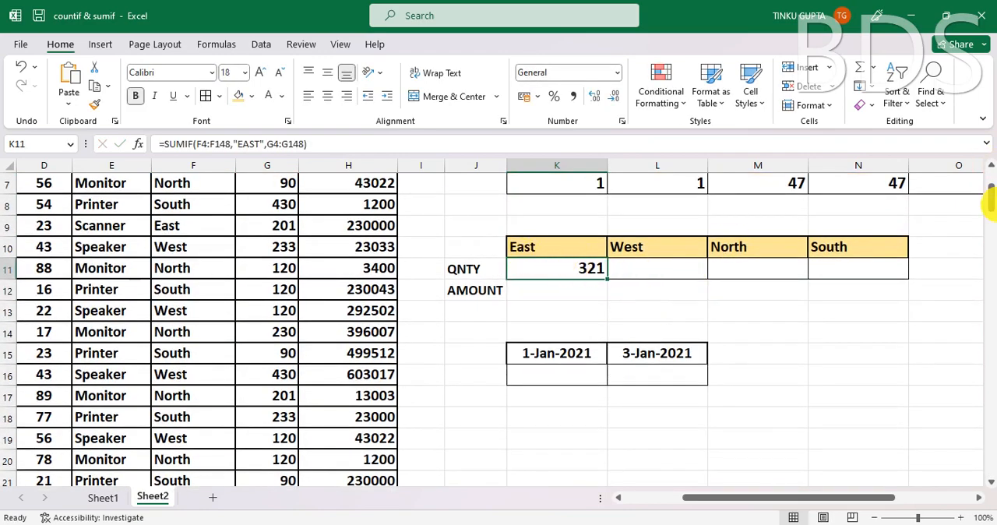
click(992, 166)
click(991, 166)
click(992, 166)
click(992, 166)
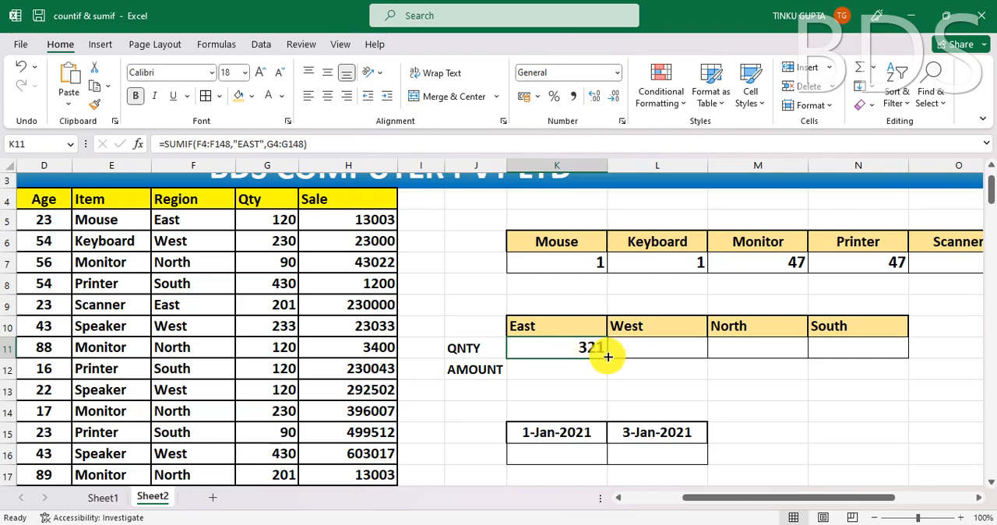
drag(607, 357, 687, 358)
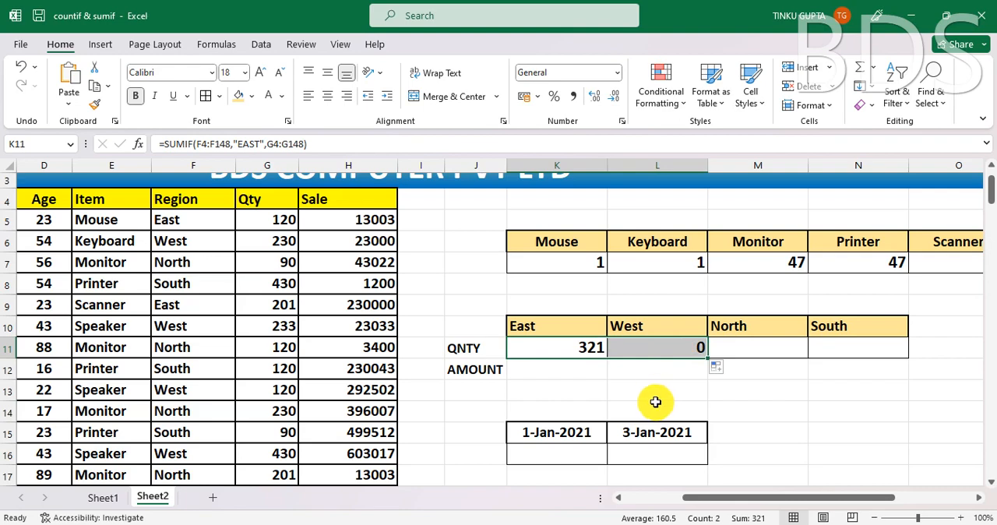
click(674, 351)
key(Delete)
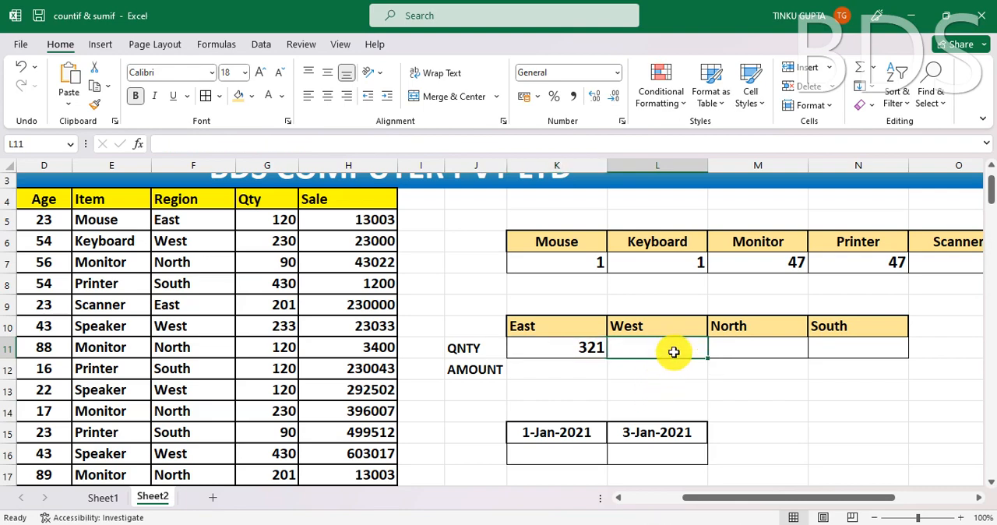
- Make both ranges in K11's SUMIF formula absolute, as $F$4:$F$148 and $G$4:$G$148
click(564, 357)
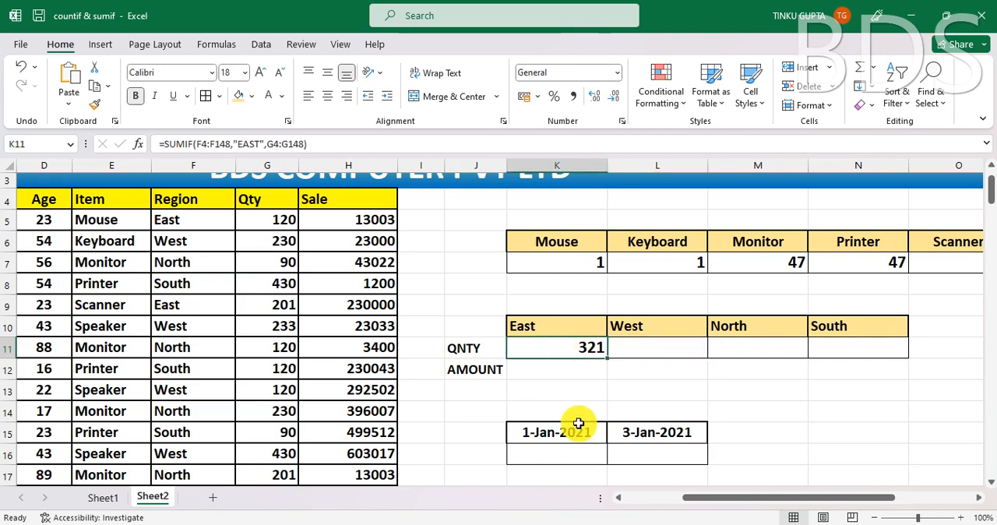
key(F2)
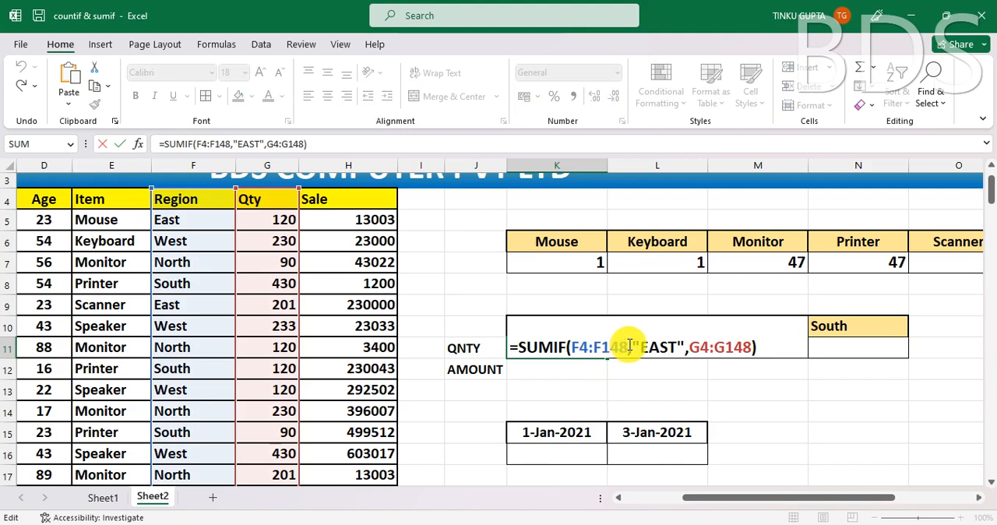
drag(628, 347, 572, 348)
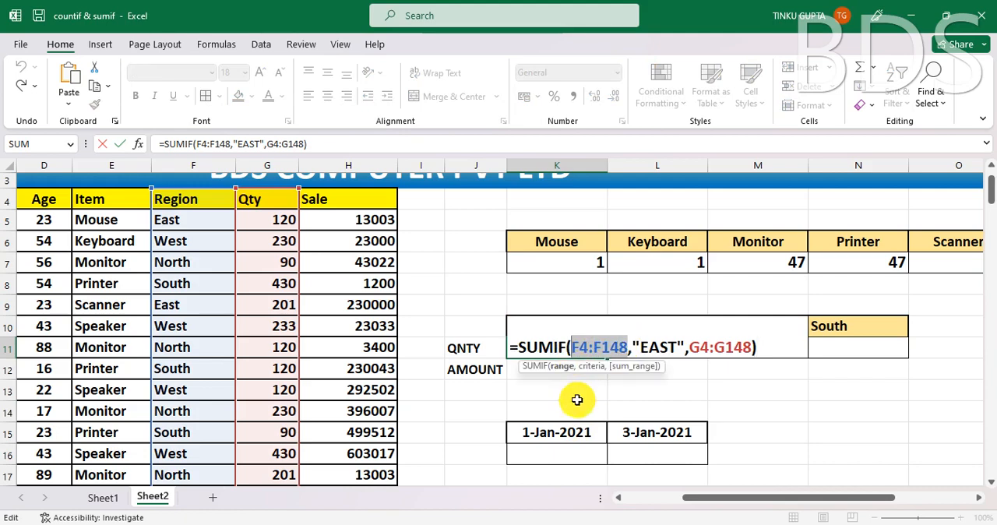
key(F4)
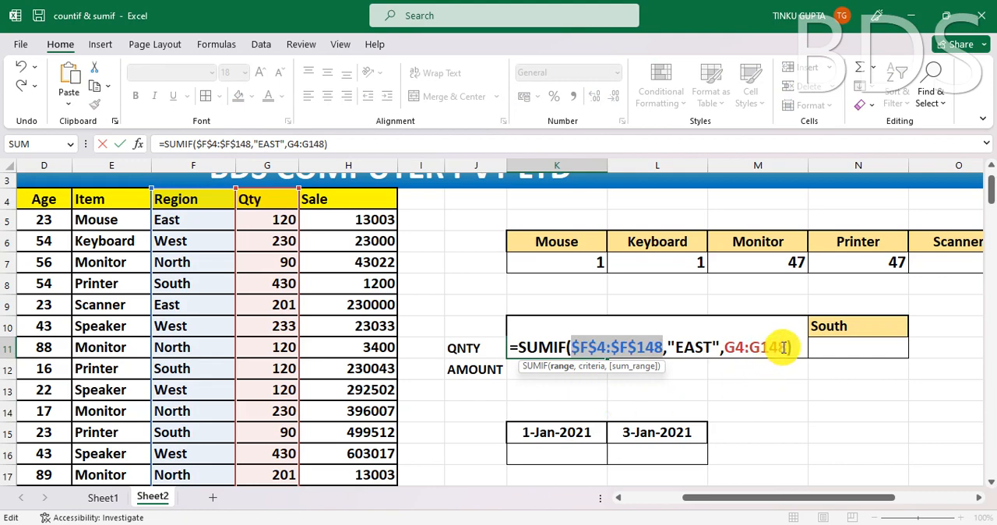
drag(789, 347, 728, 348)
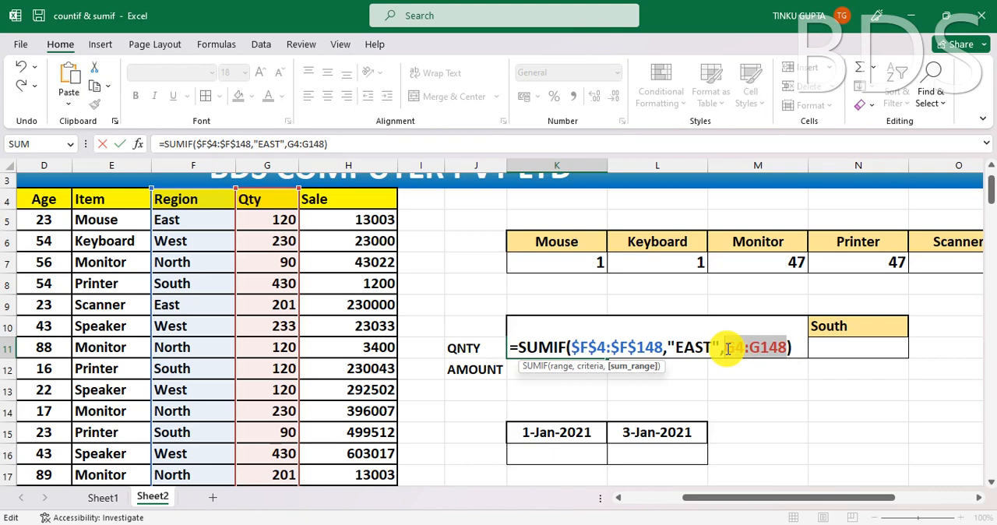
key(F4)
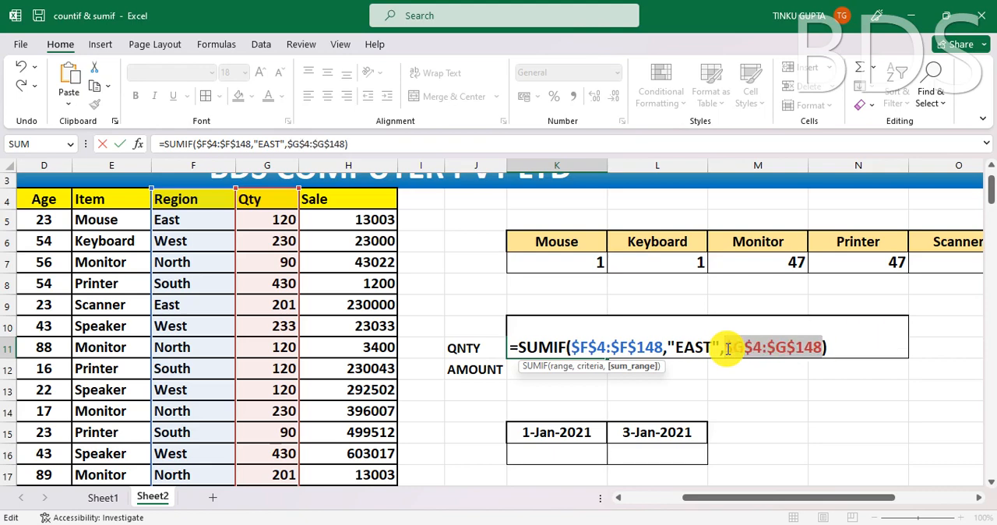
key(Return)
- Remove the text EAST from the criterion of K11's SUMIF formula, keeping the empty quotation marks
click(582, 346)
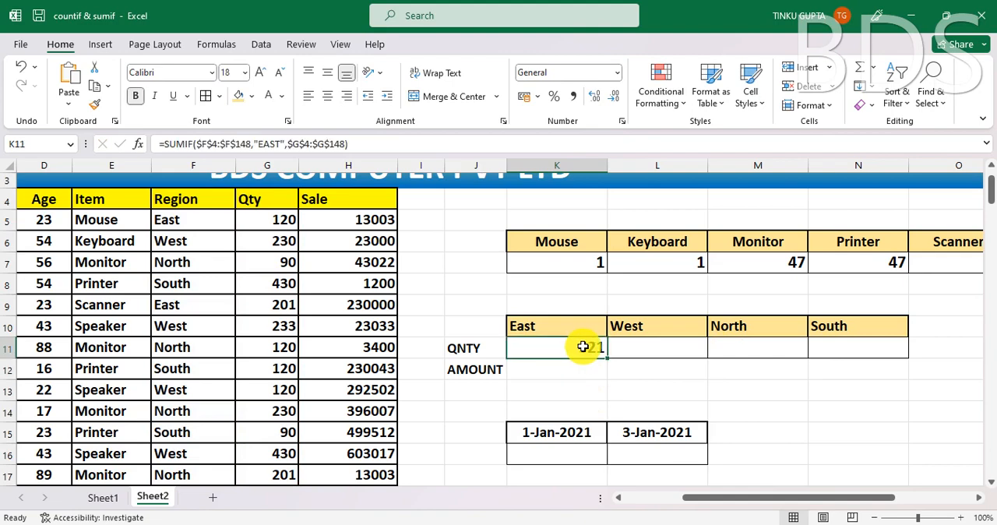
click(281, 143)
key(BackSpace)
key(BackSpace)
key(BackSpace)
key(BackSpace)
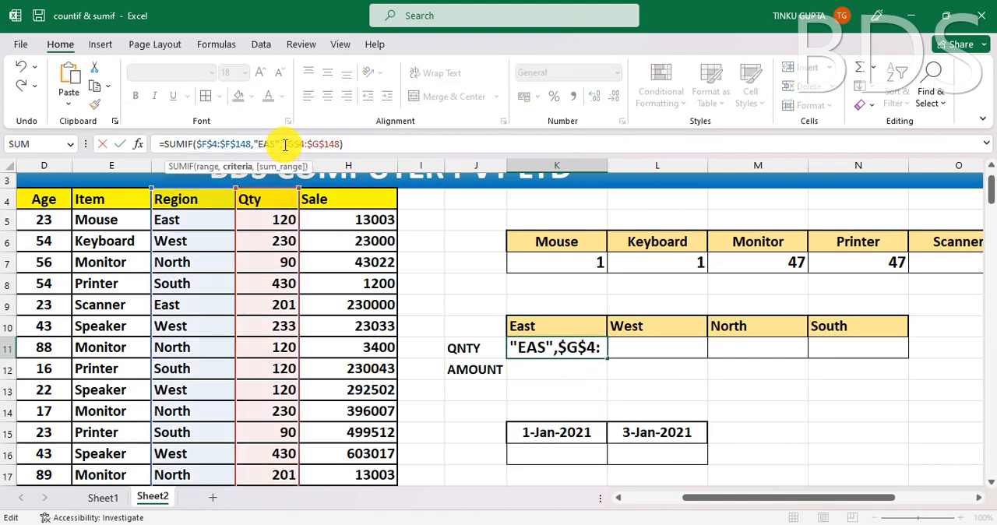
click(537, 326)
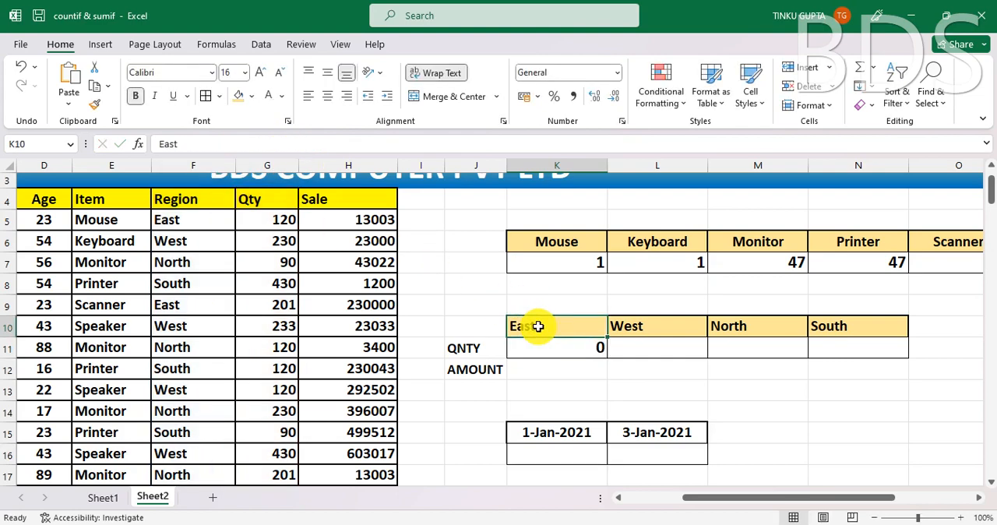
- Try to insert a reference to the East heading K10 between the quotation marks in K11's formula
click(551, 349)
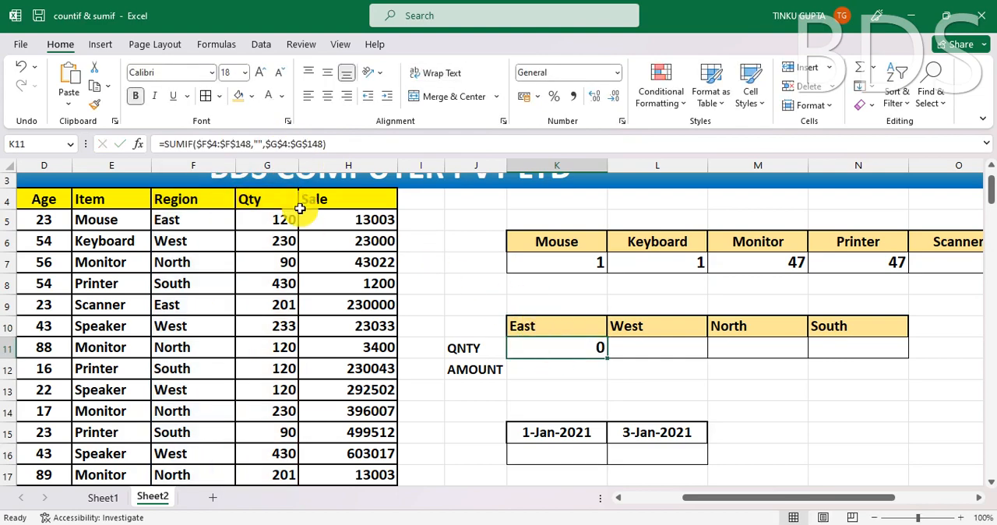
click(264, 143)
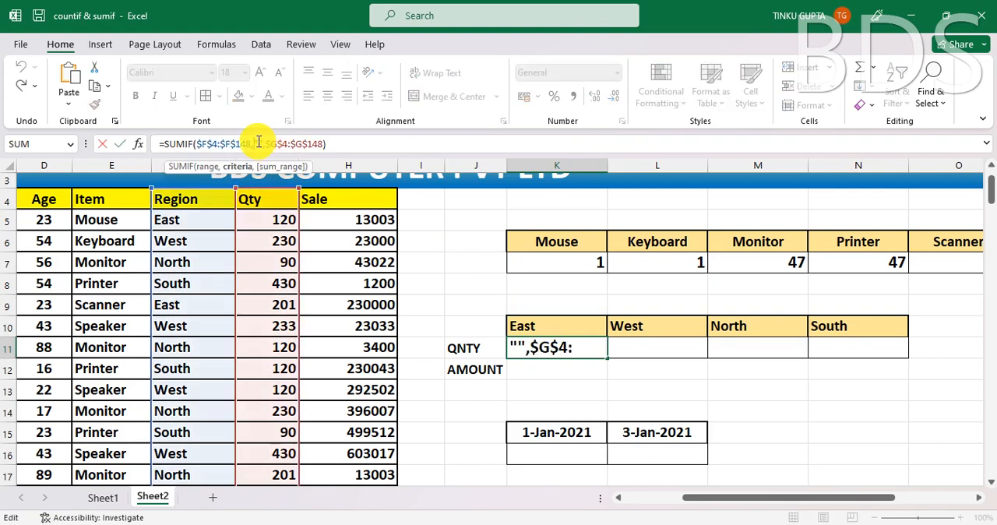
click(569, 327)
- Replace the empty quotation marks in K11's SUMIF criterion with a reference to the East heading in K10
click(583, 346)
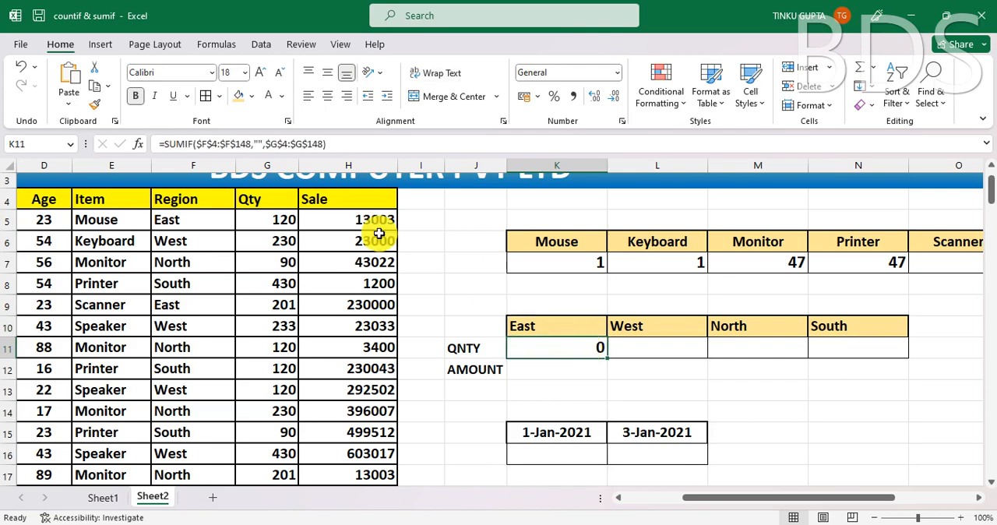
click(263, 143)
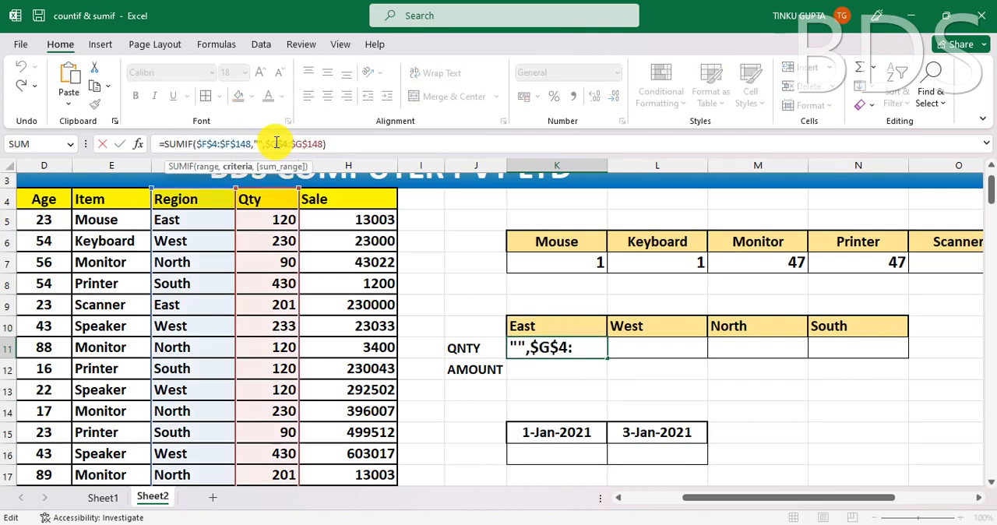
key(BackSpace)
key(BackSpace)
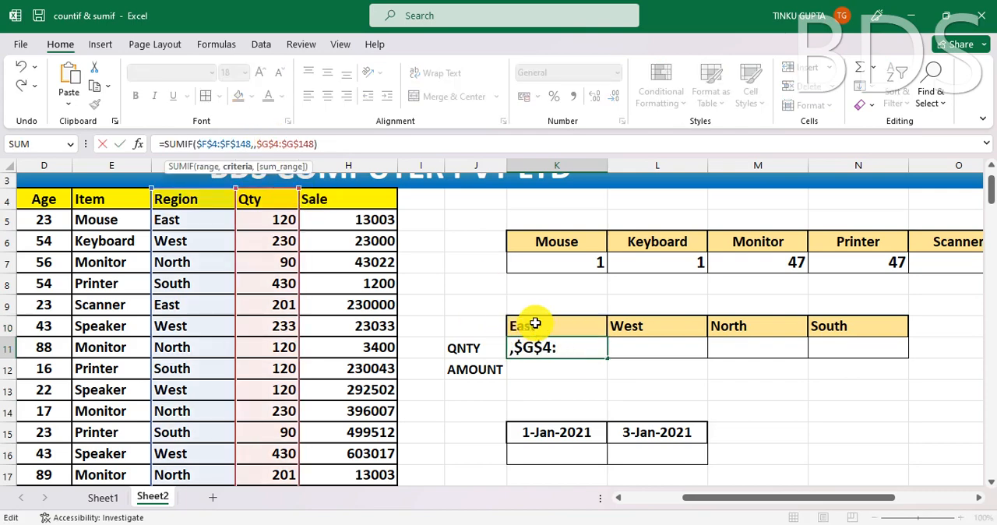
click(535, 323)
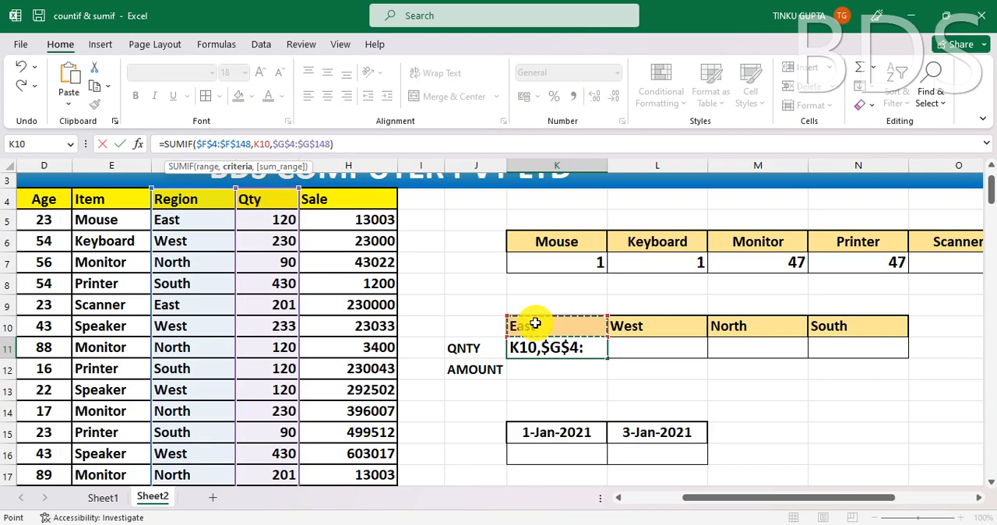
key(Return)
- Fill the quantity formula from K11 across to N11 for the West, North and South regions
click(591, 350)
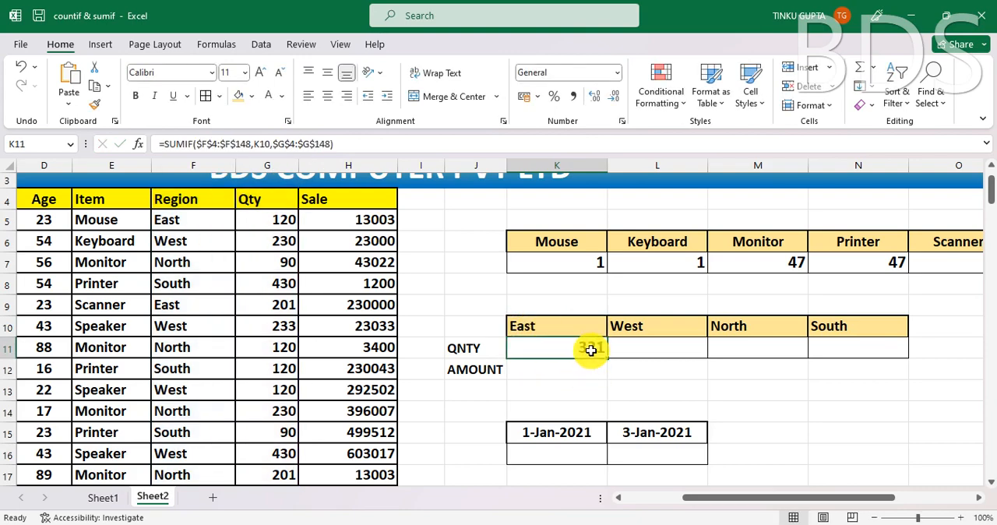
drag(606, 357, 883, 367)
click(865, 373)
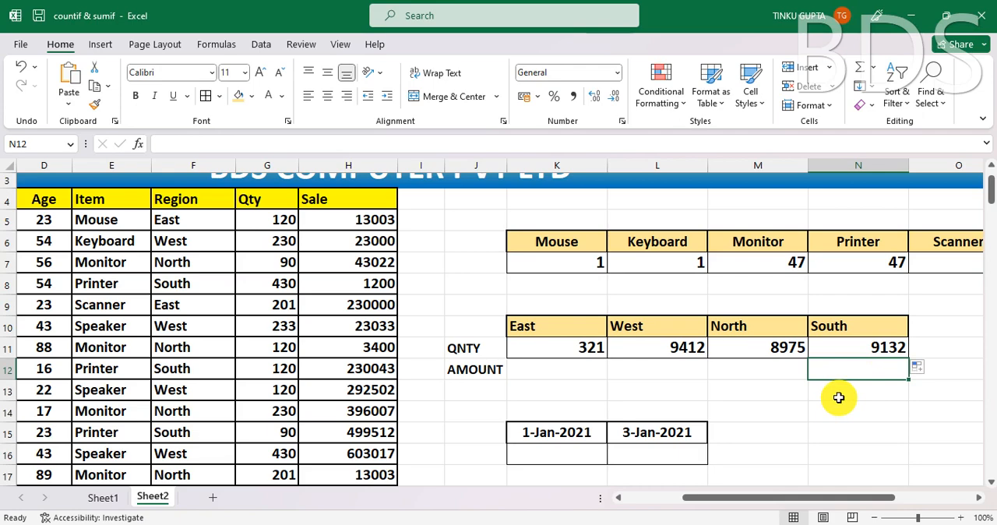
- Examine the Region and Sale columns as the source data for the AMOUNT row
click(473, 370)
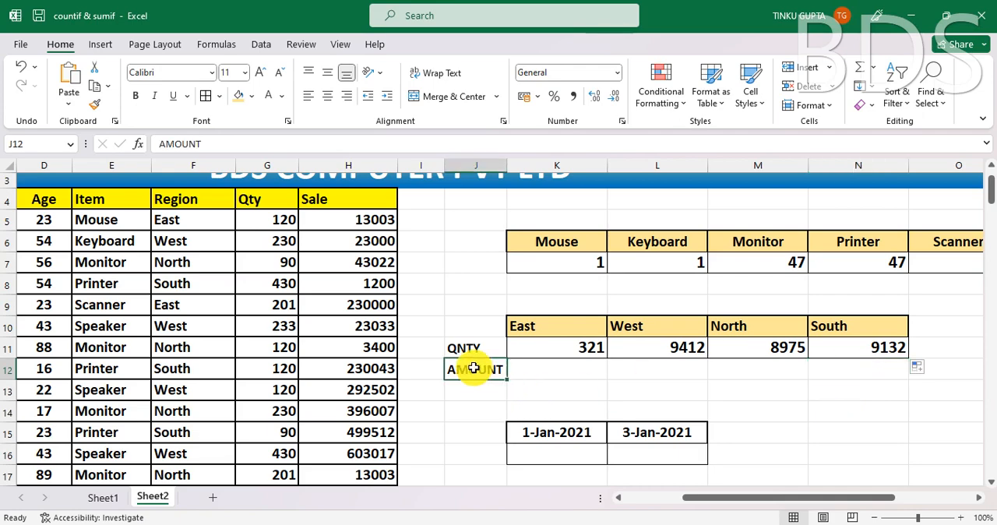
click(567, 375)
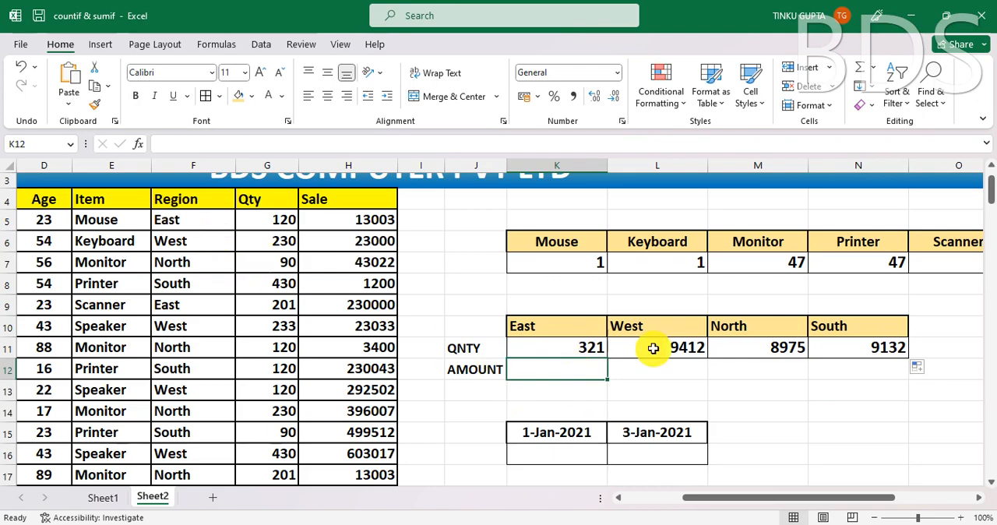
drag(183, 201, 178, 374)
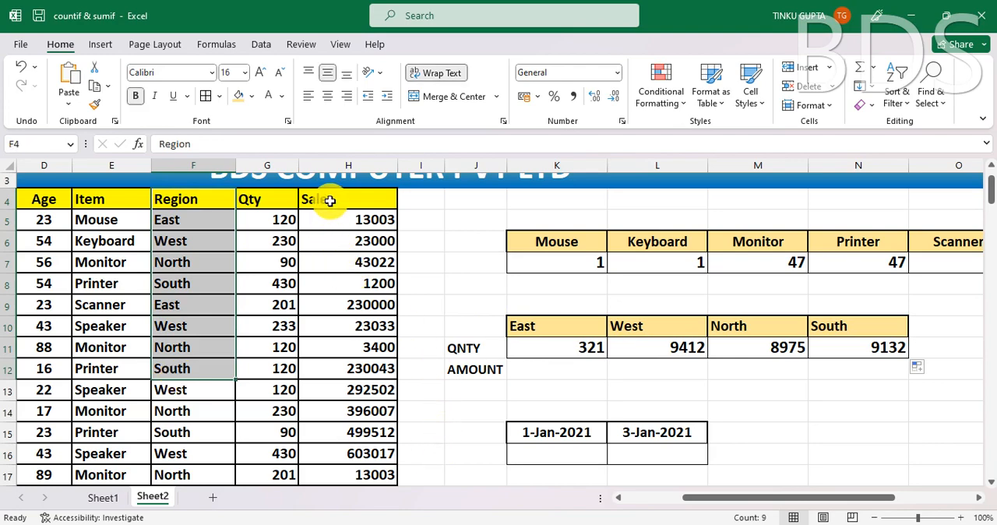
drag(330, 201, 333, 387)
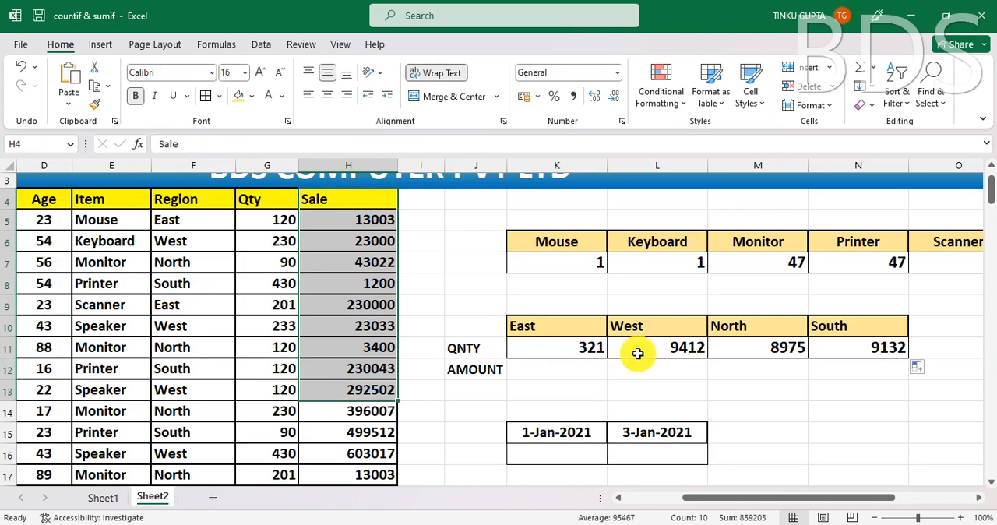
- Start a SUMIF formula in K12 with the Region column F4:F148 as its criteria range
click(558, 378)
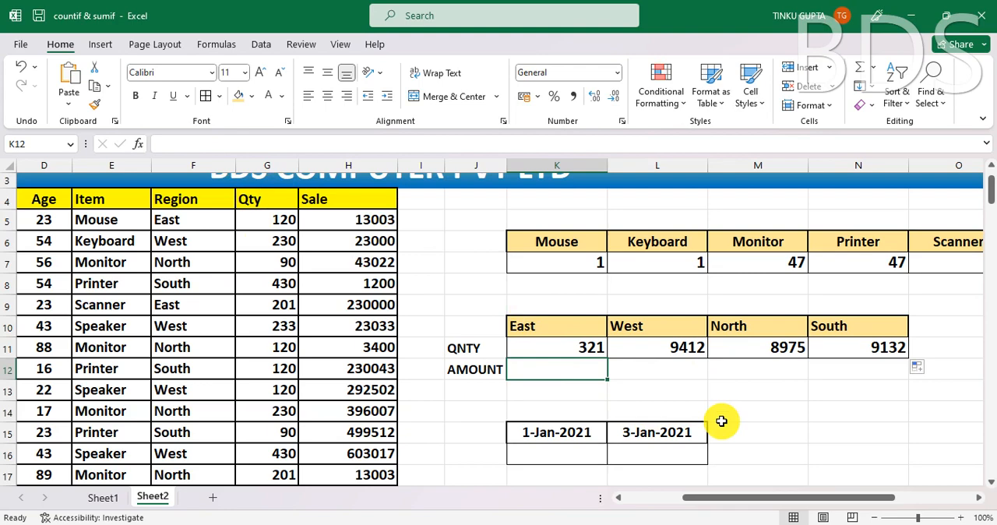
text(=)
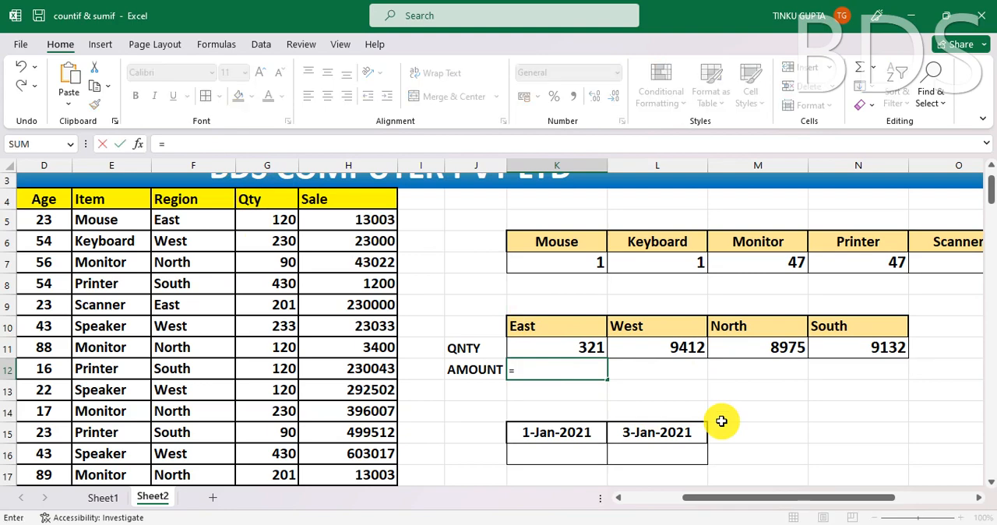
text(SUM)
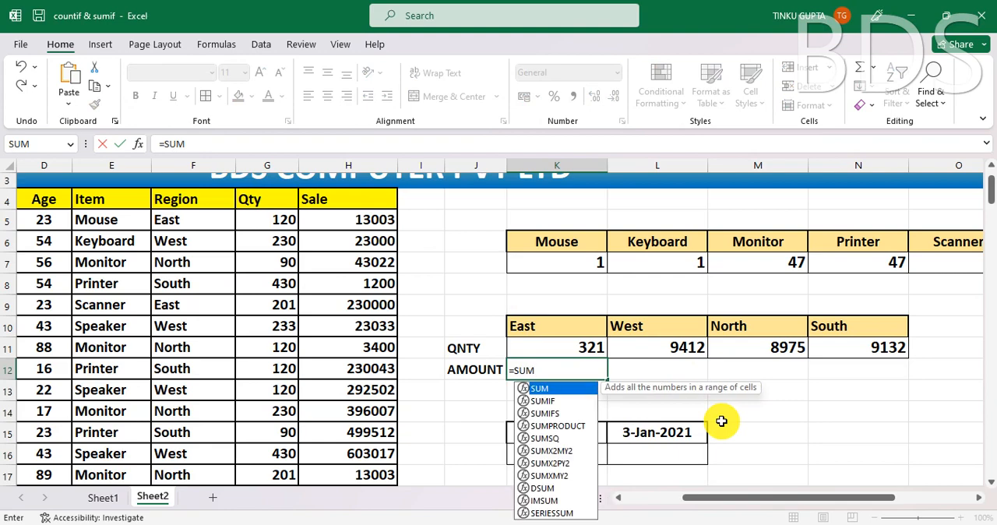
text(()
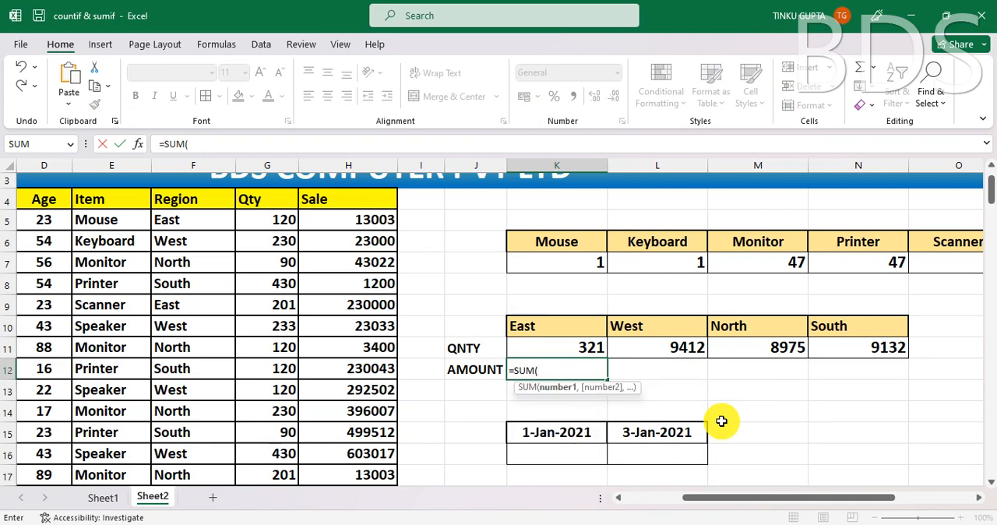
key(BackSpace)
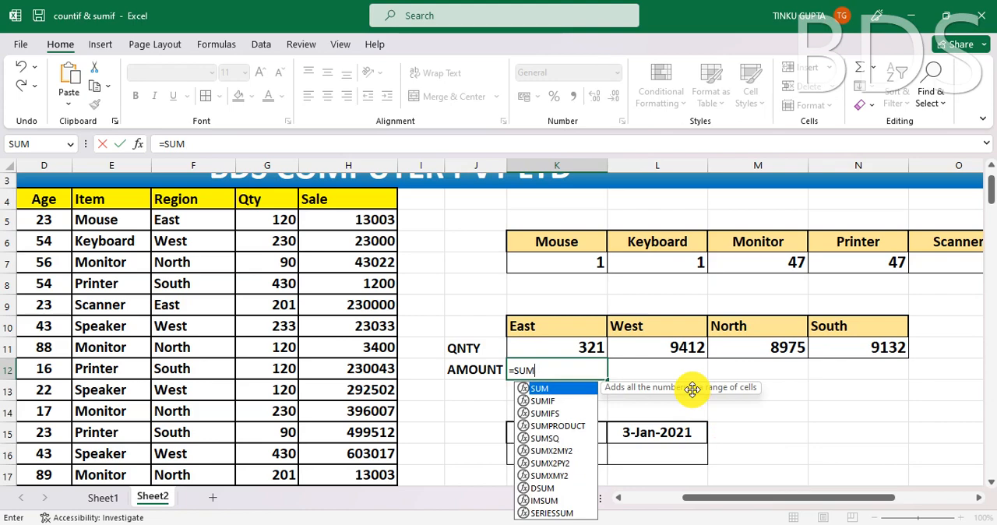
text(IF()
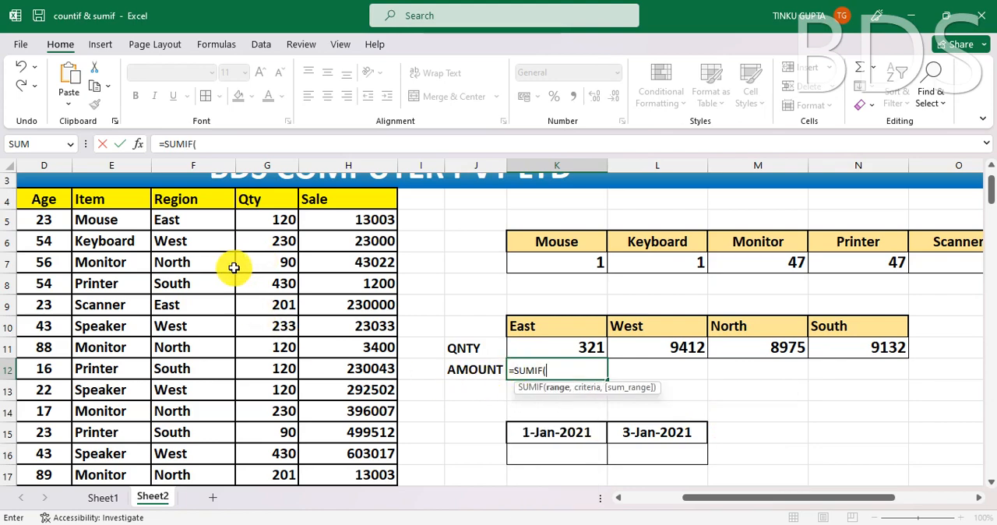
click(185, 202)
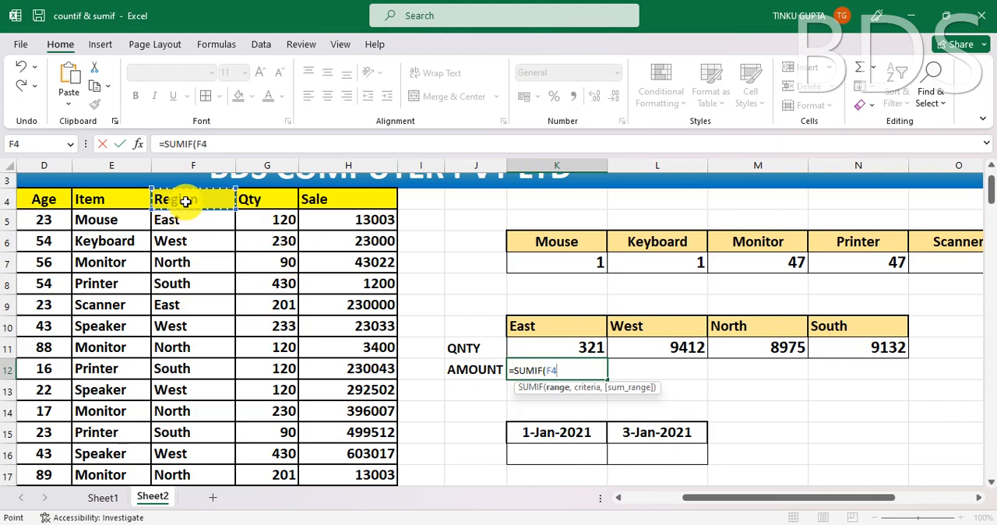
key(ctrl+shift+Down)
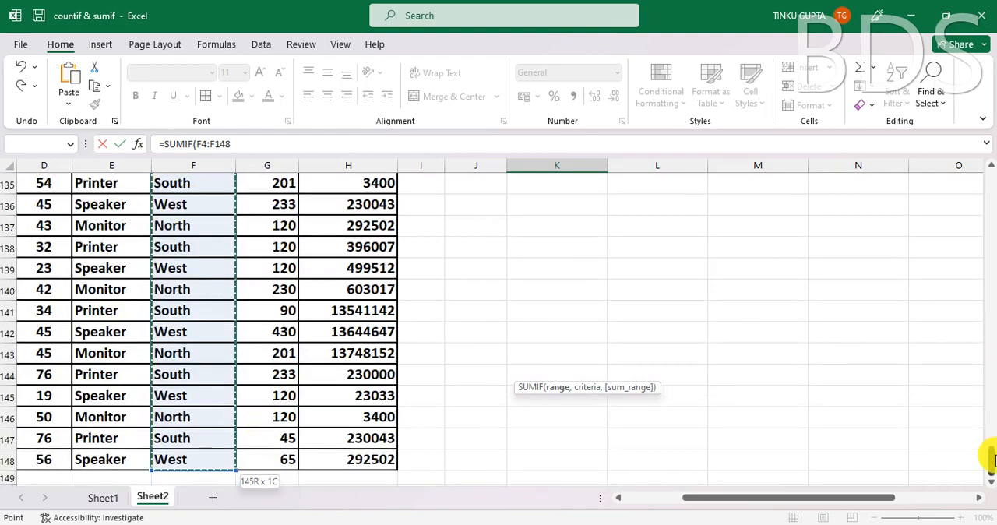
drag(990, 458, 988, 145)
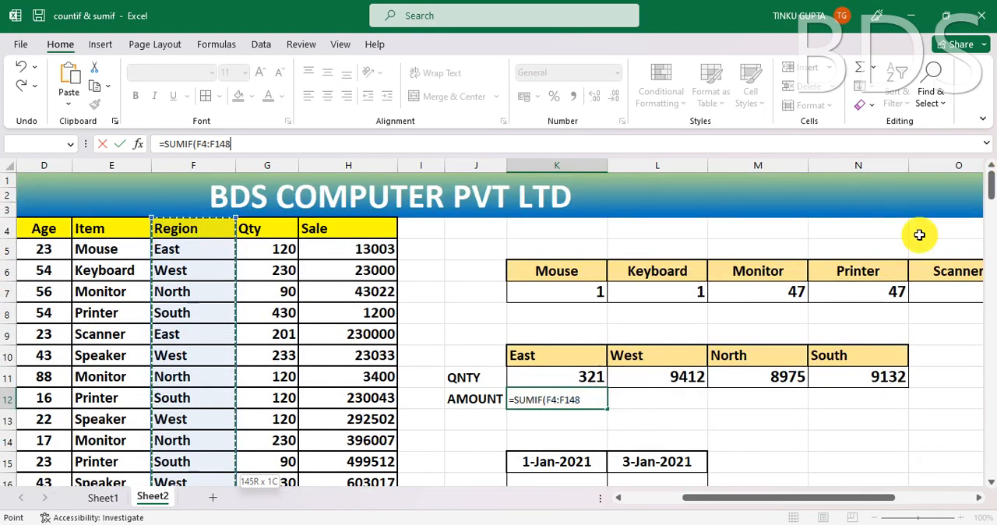
- Add the East heading K10 as K12's criterion and the Sale column H4:H148 as its sum range
click(590, 399)
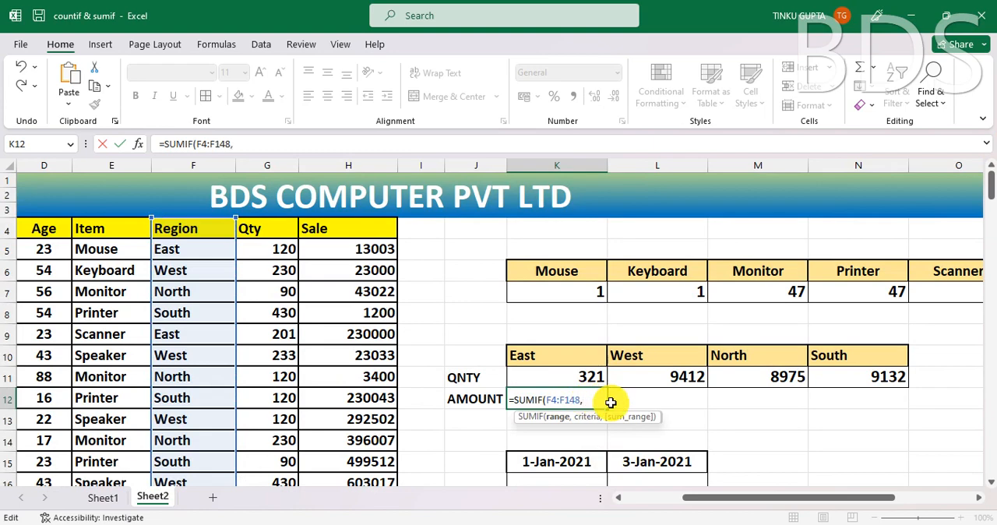
click(556, 356)
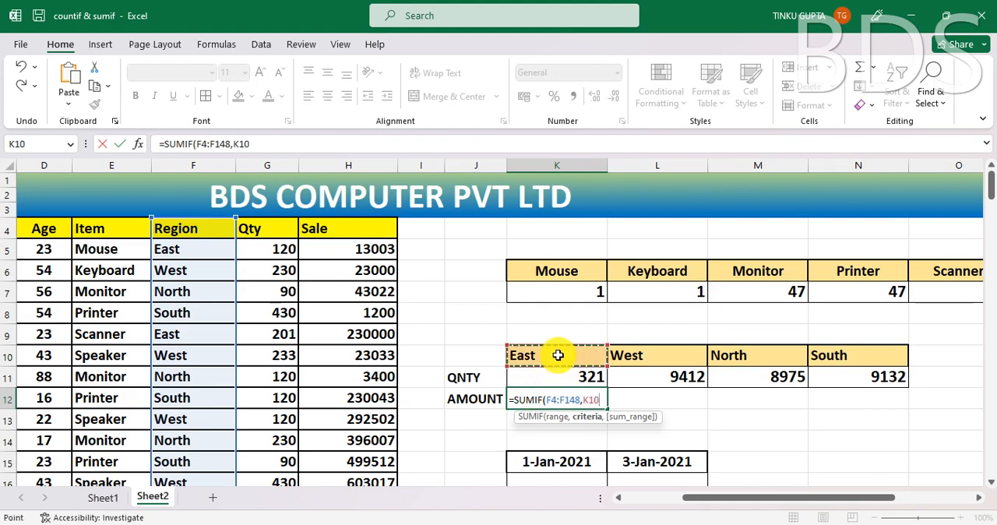
text(,)
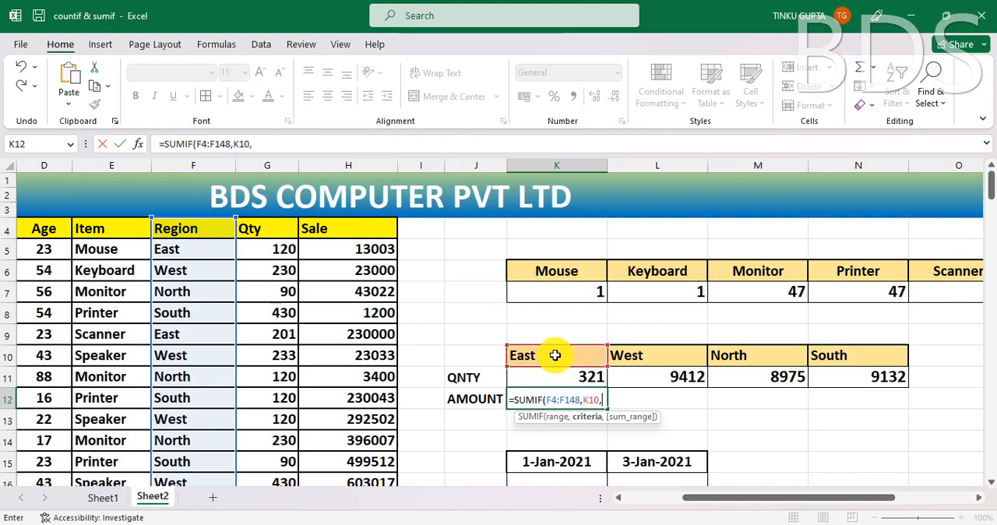
click(360, 225)
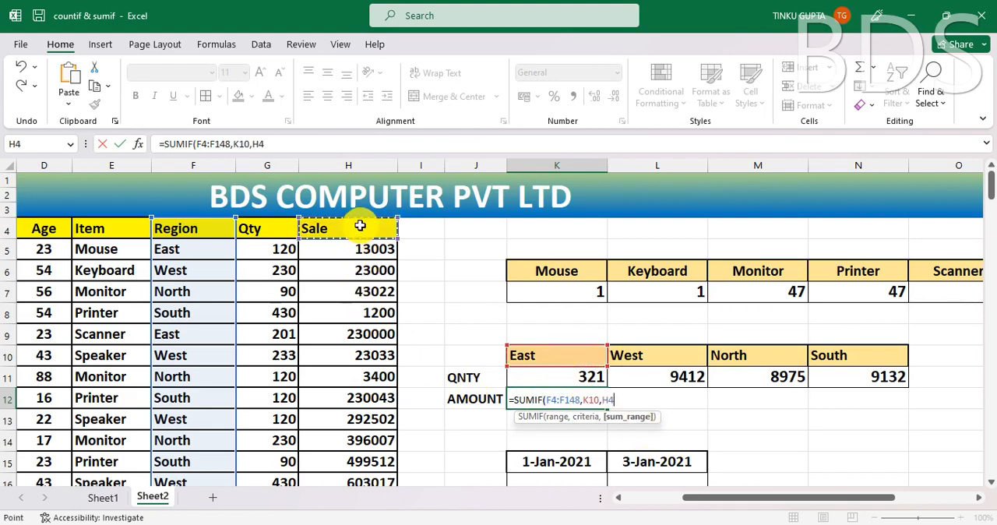
key(ctrl+shift+Down)
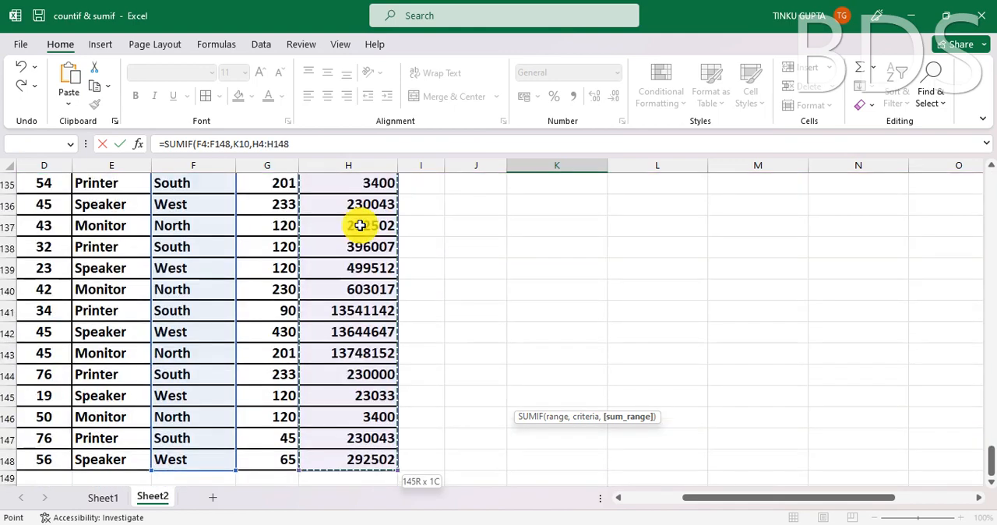
drag(993, 465, 989, 163)
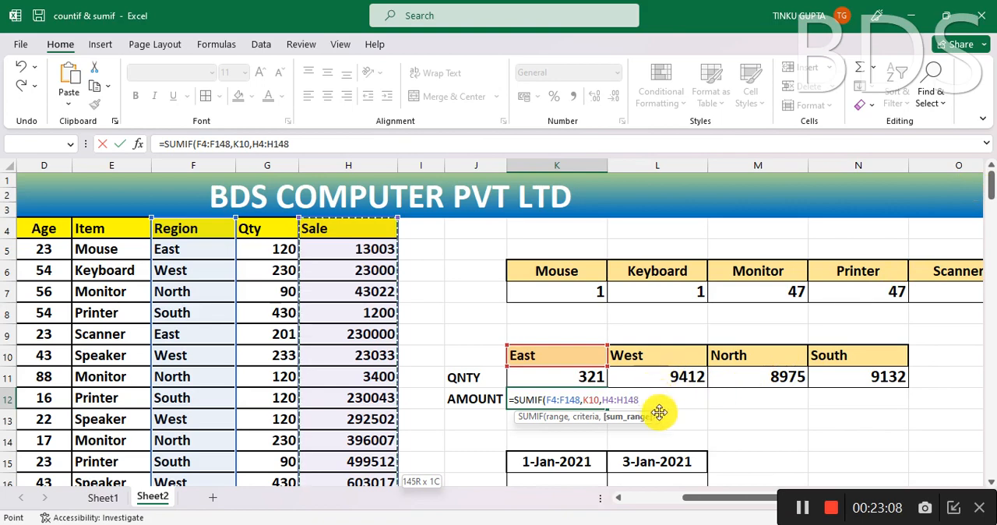
- Make both ranges in K12's SUMIF absolute, as $H$4:$H$148 and $F$4:$F$148, and enter the formula
key(F4)
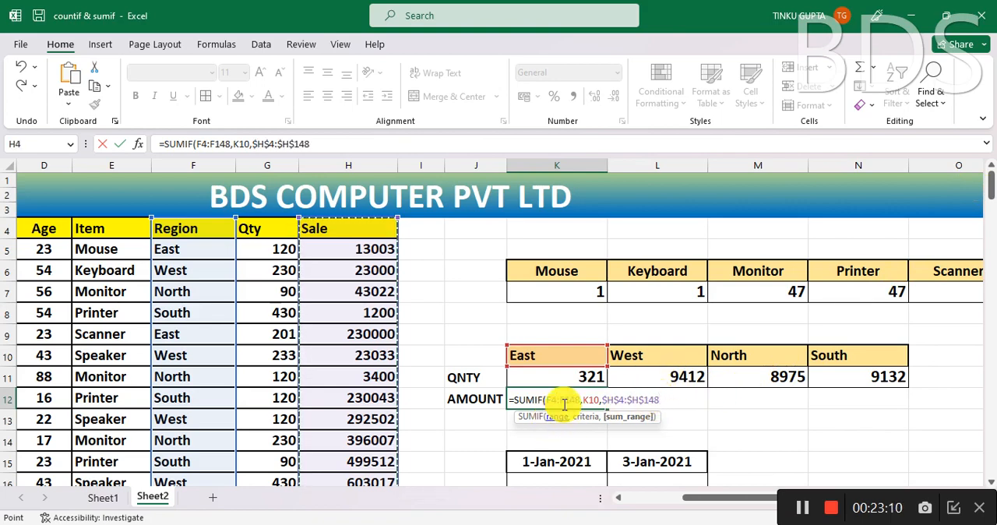
drag(578, 399, 546, 400)
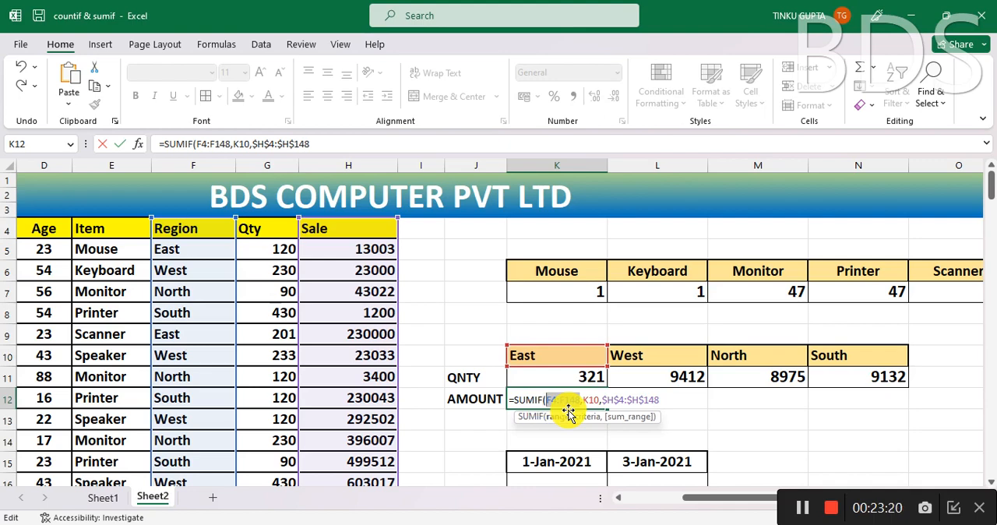
key(F4)
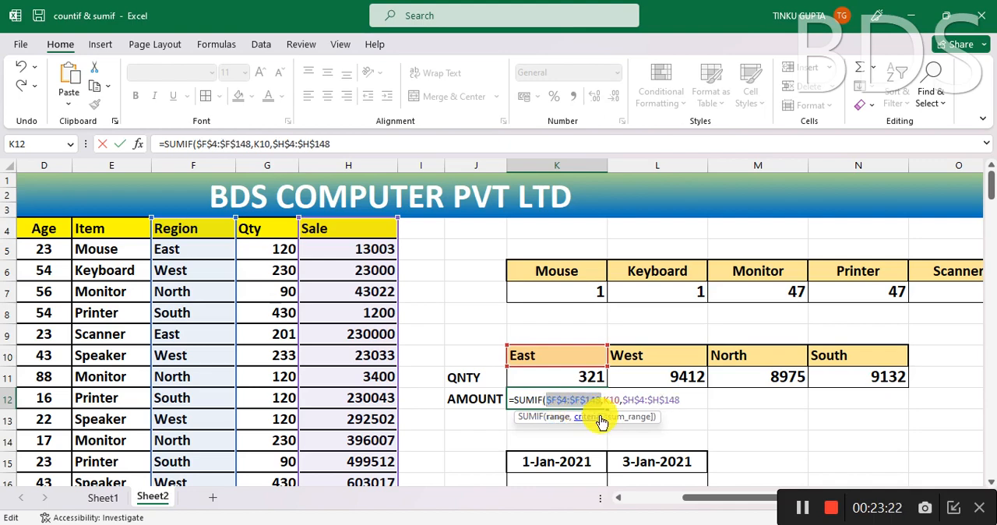
click(688, 401)
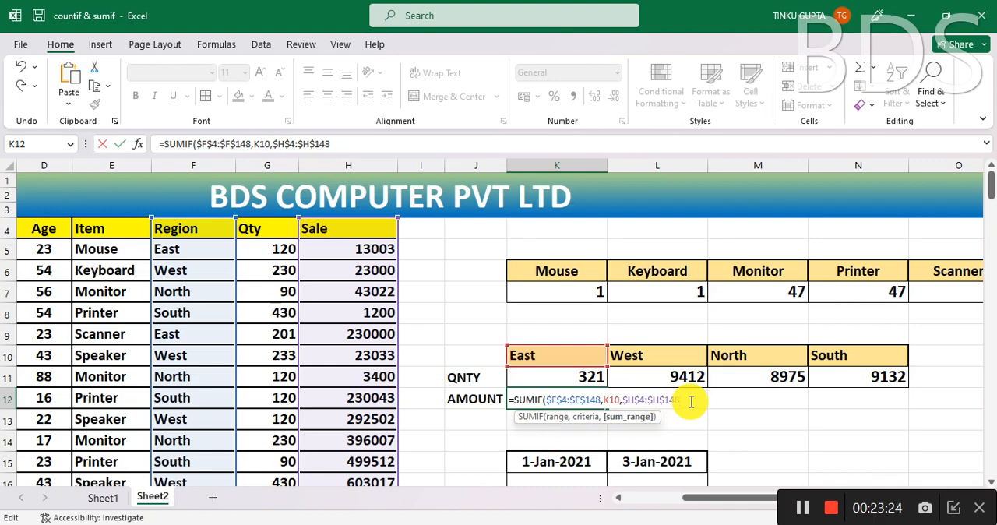
key(Return)
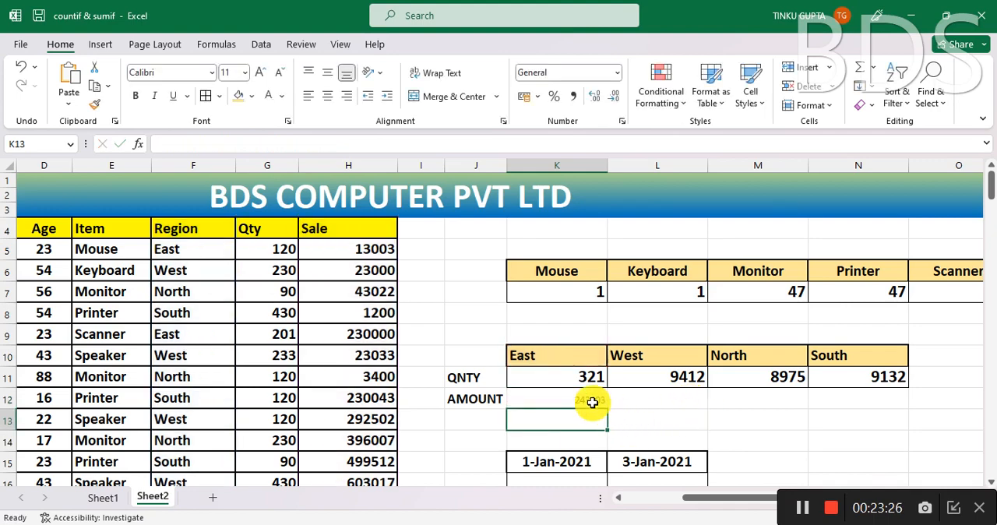
- Fill the amount formula from K12 across to N12 and copy K11's cell formatting onto K12:N12
click(589, 402)
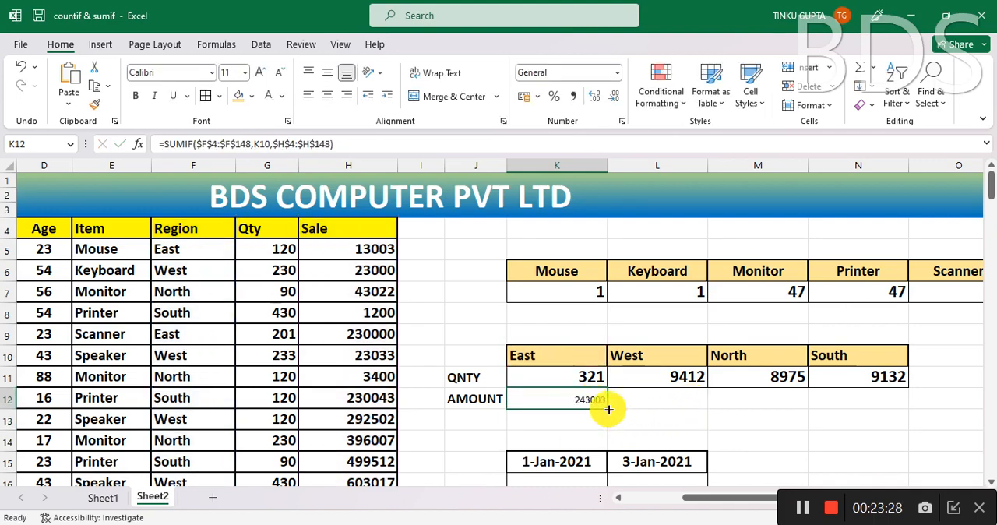
drag(608, 409, 886, 413)
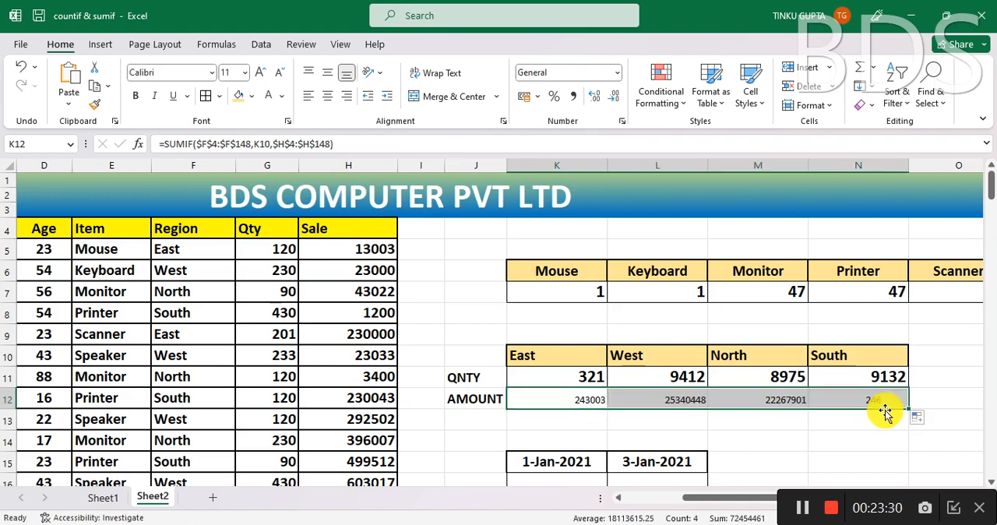
click(576, 378)
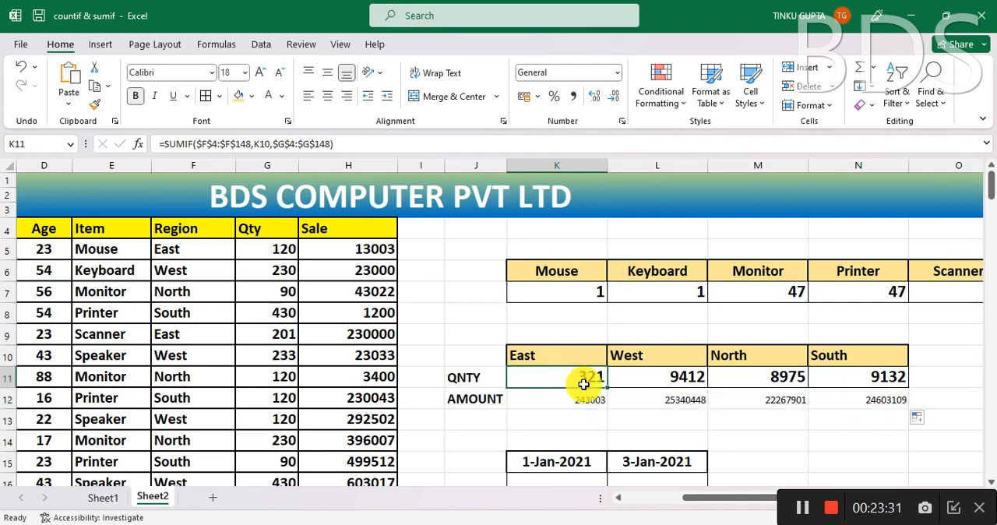
click(94, 105)
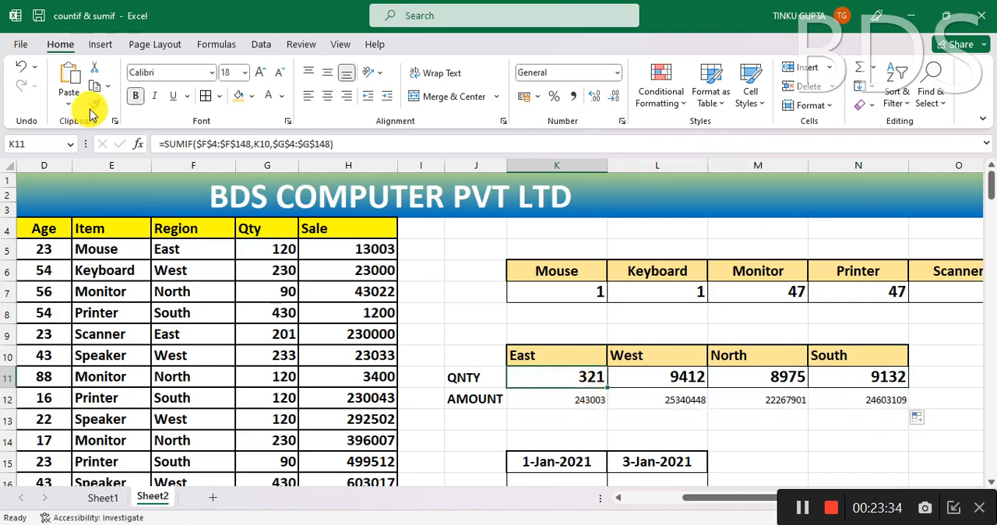
drag(582, 397, 895, 399)
click(893, 414)
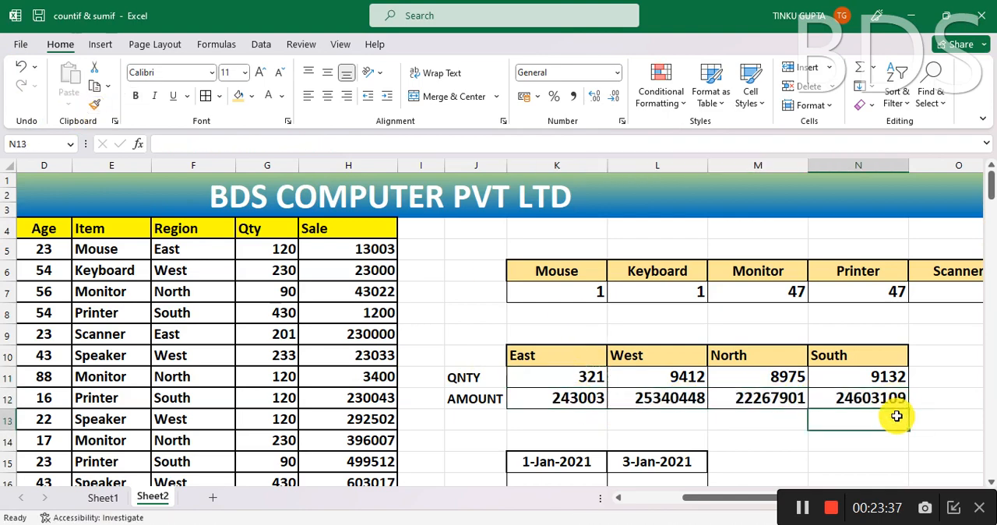
click(950, 394)
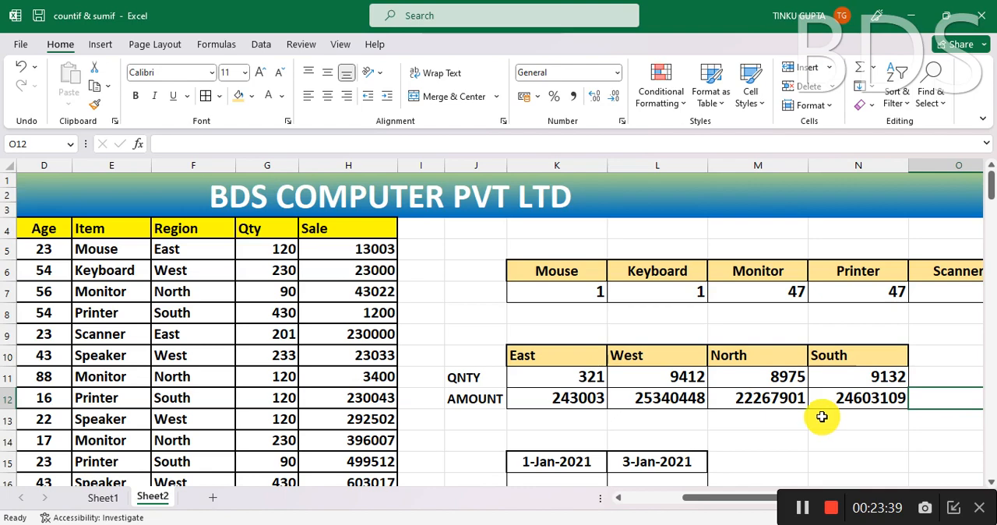
- Merge and center the empty cells K16:L16 below the two dates
scroll(822, 416, down, 2)
click(543, 375)
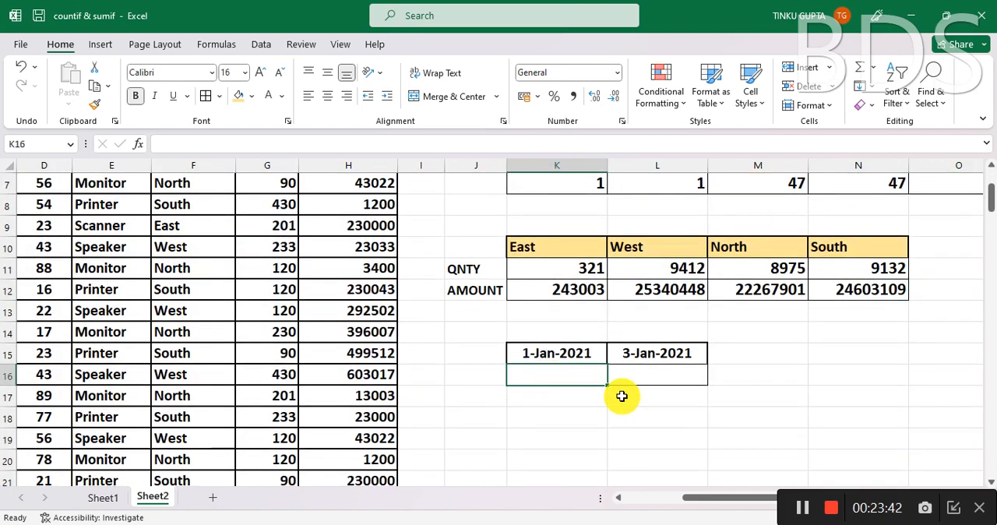
drag(556, 372, 670, 377)
click(454, 95)
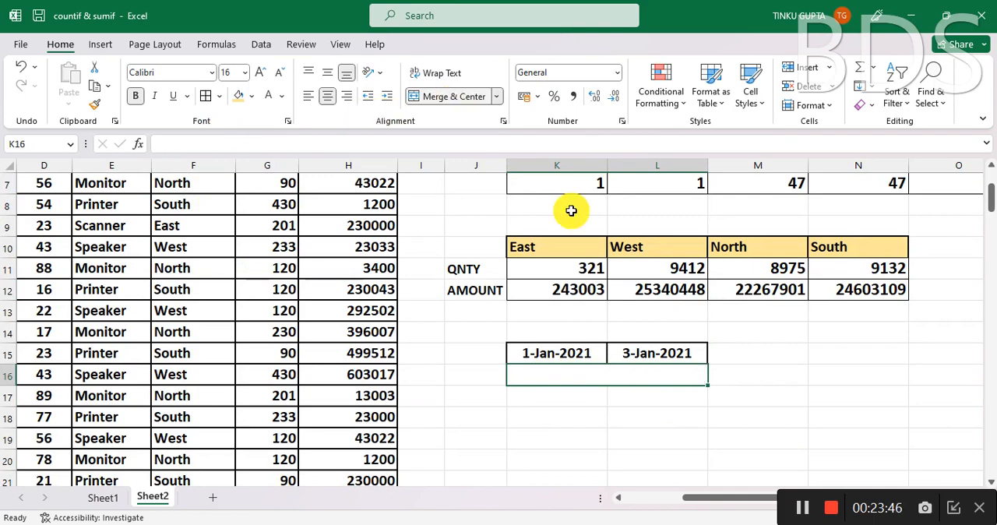
- Examine the start date in K15, the end date in L15 and the merged result cell K16 as the setup for a date-range summary
click(569, 353)
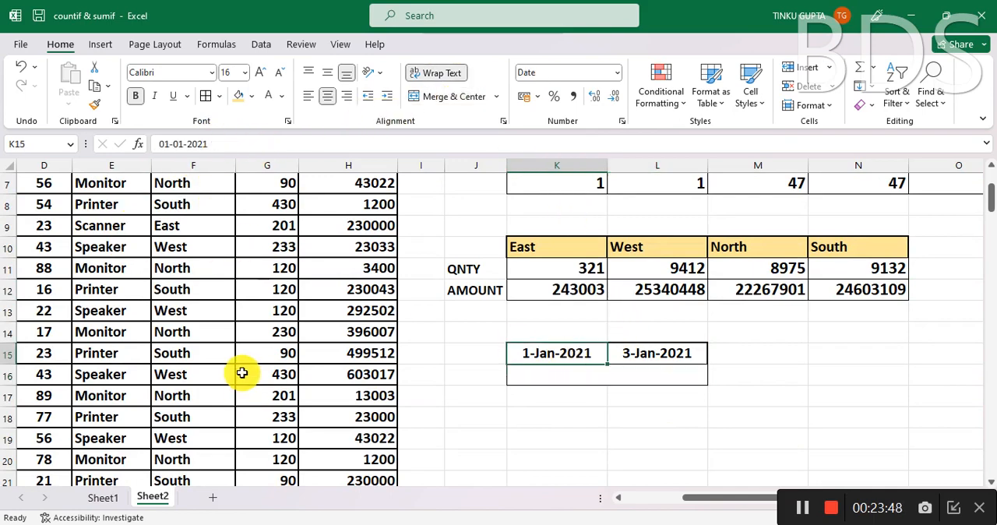
drag(987, 189, 992, 175)
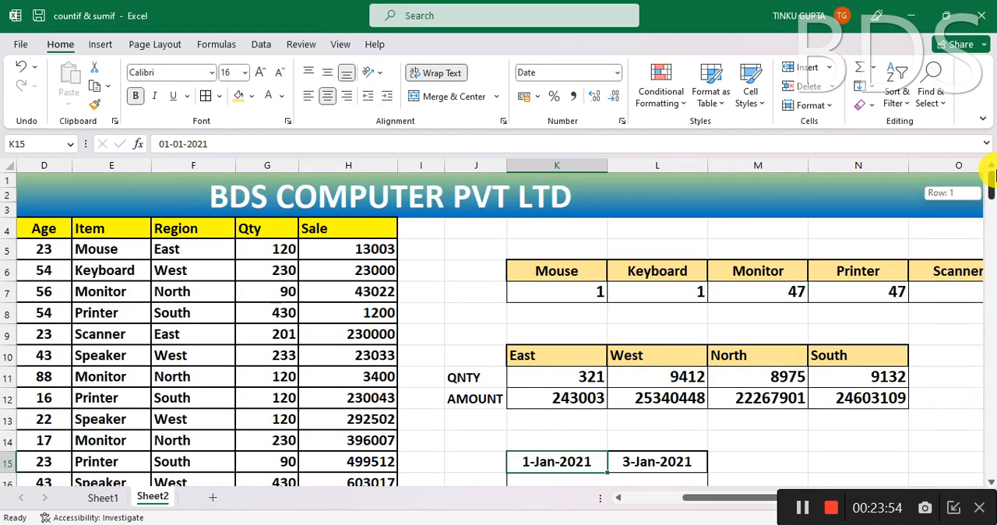
drag(991, 177, 992, 174)
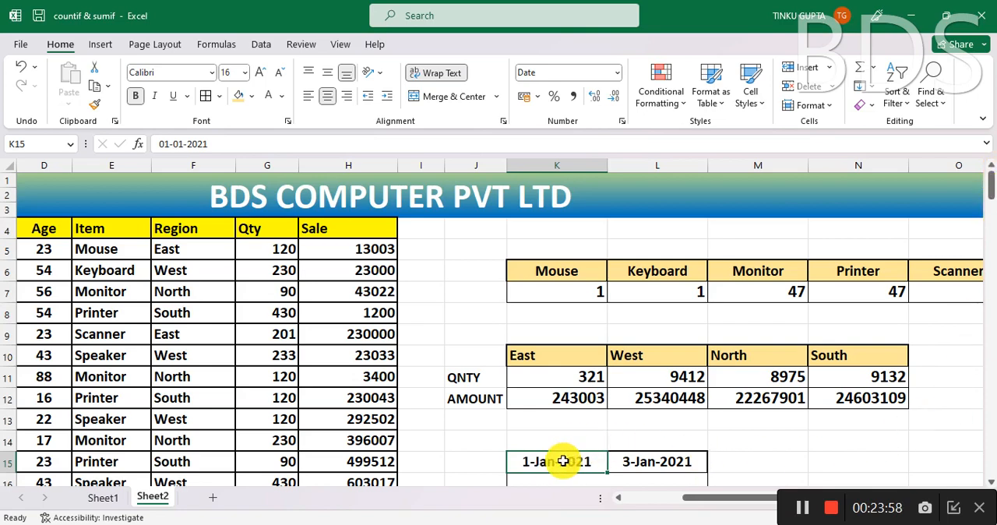
click(669, 461)
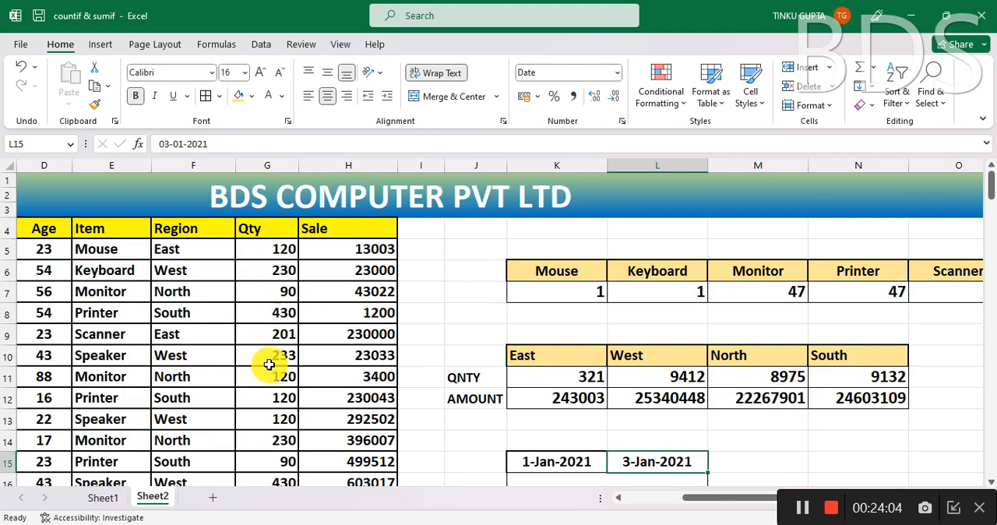
scroll(266, 368, down, 1)
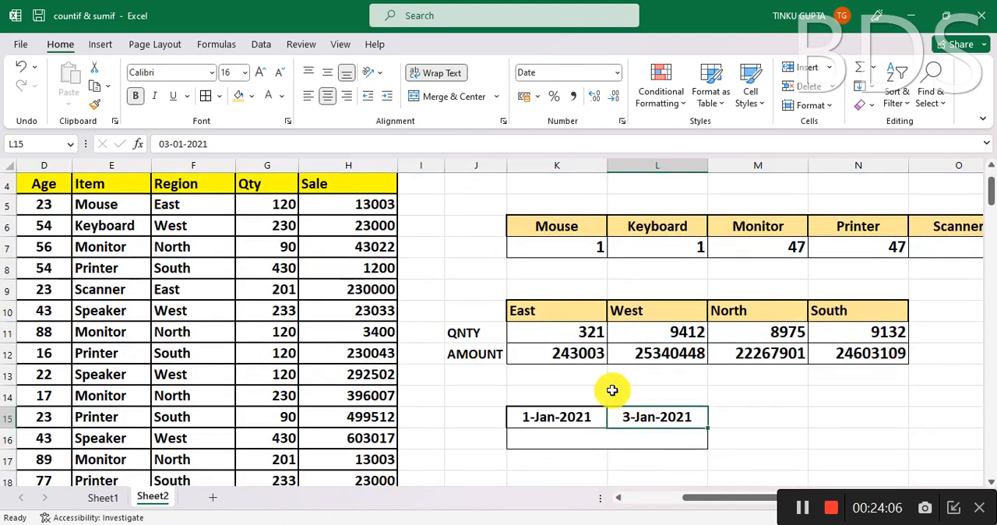
click(552, 418)
click(651, 417)
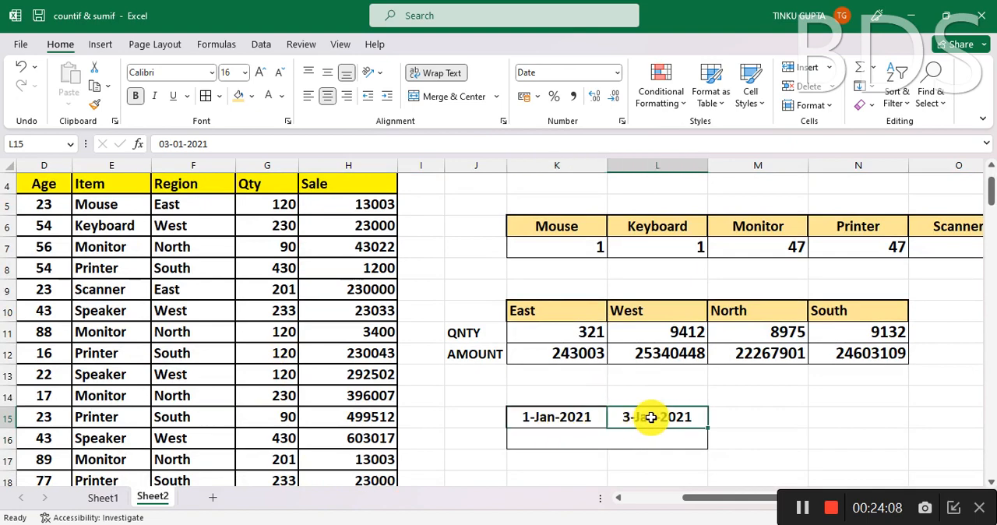
click(583, 438)
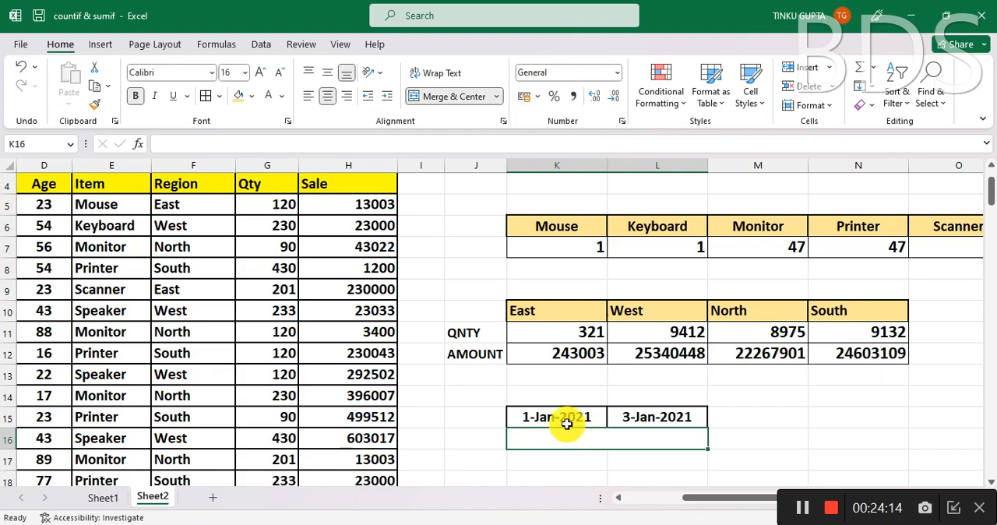
click(561, 418)
click(673, 417)
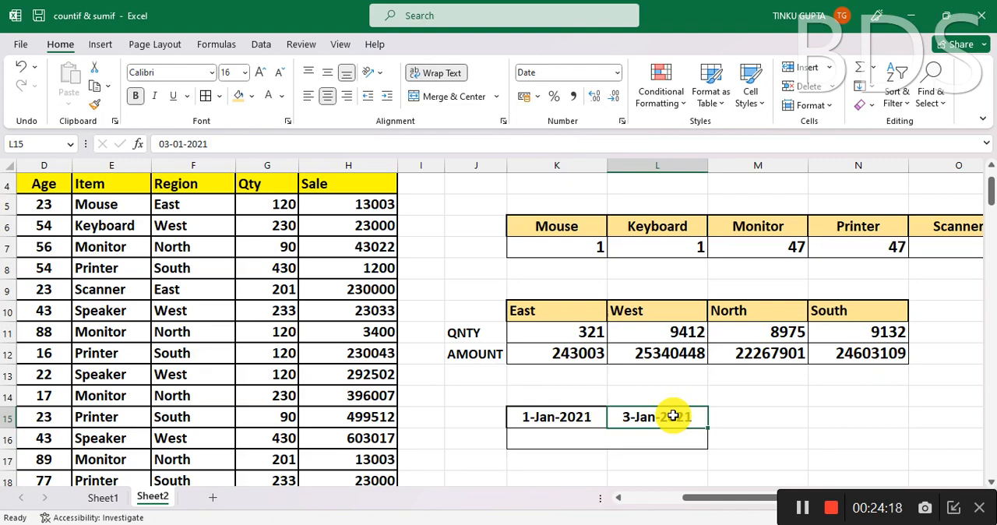
click(592, 440)
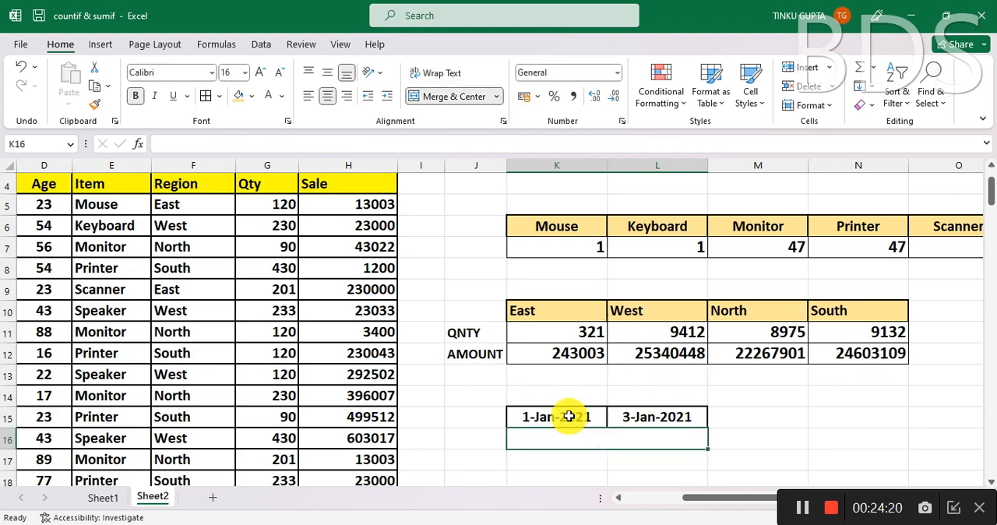
click(569, 417)
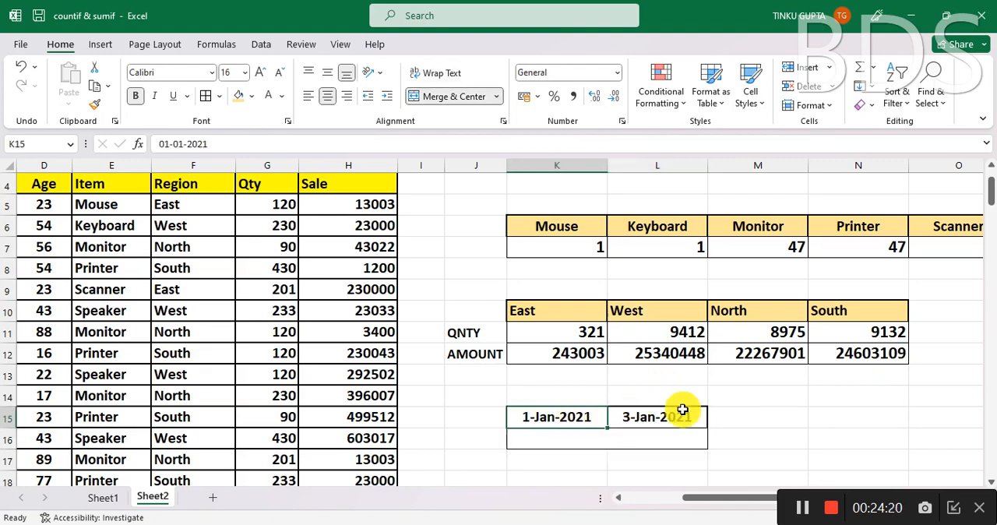
click(631, 381)
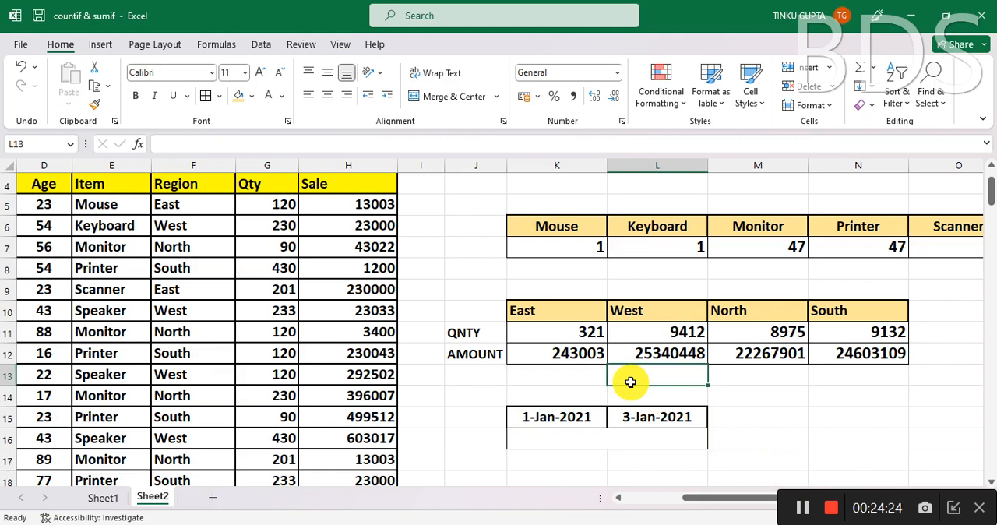